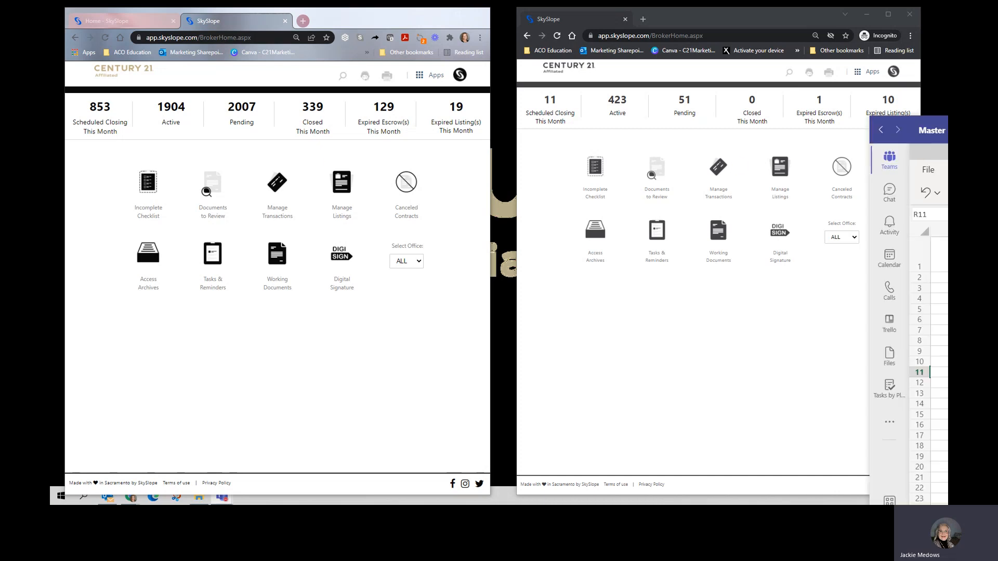
# Step: Check the property's address in the master data spreadsheet and open its existing pending transaction by searching for the street number
pyautogui.moveTo(947, 132); pyautogui.dragTo(614, 90)
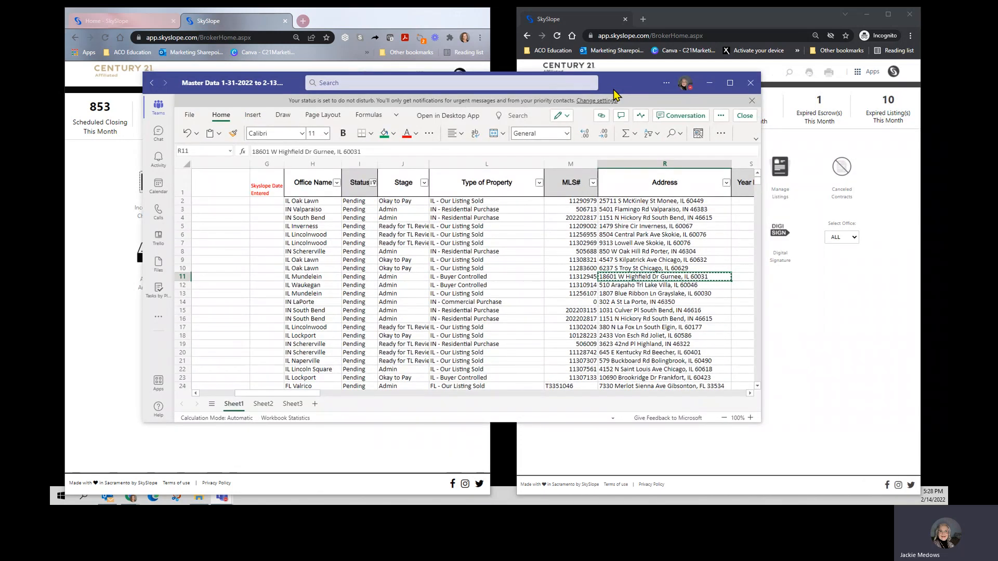
pyautogui.moveTo(613, 90); pyautogui.dragTo(947, 133)
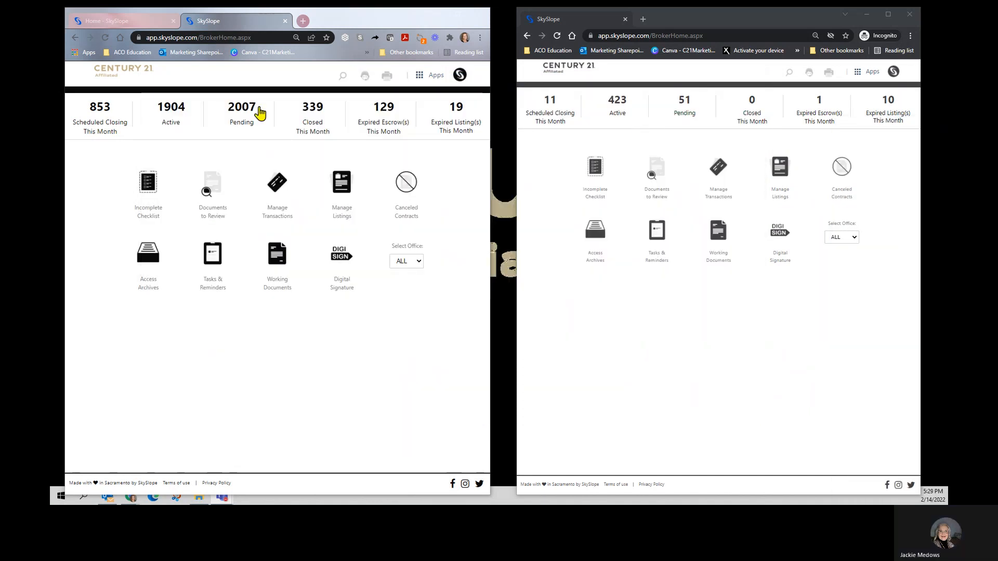
pyautogui.click(344, 76)
pyautogui.write('18601')
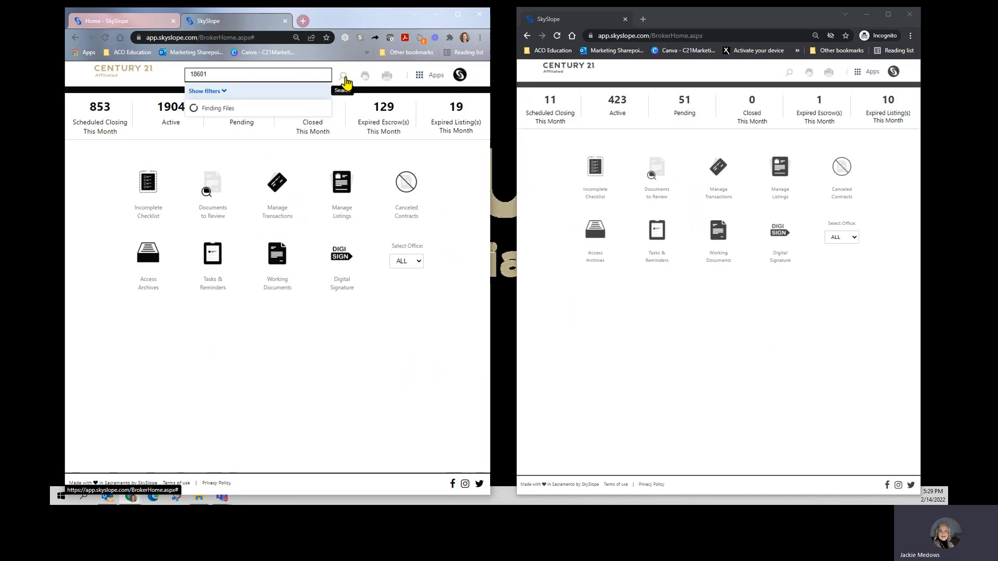
pyautogui.click(214, 115)
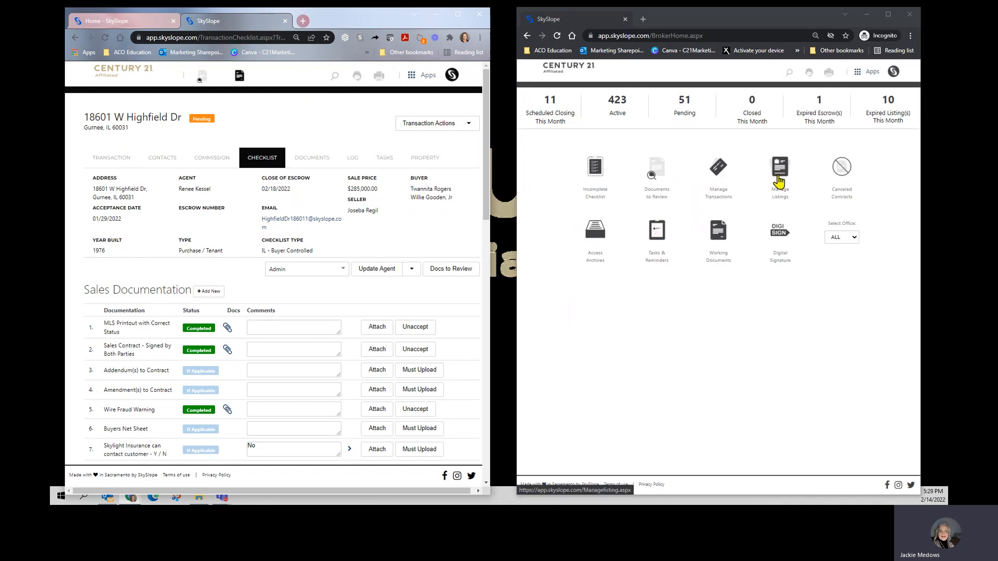
# Step: Create a new transaction in the incognito SkySlope account and import the property's address through the address lookup
pyautogui.click(720, 171)
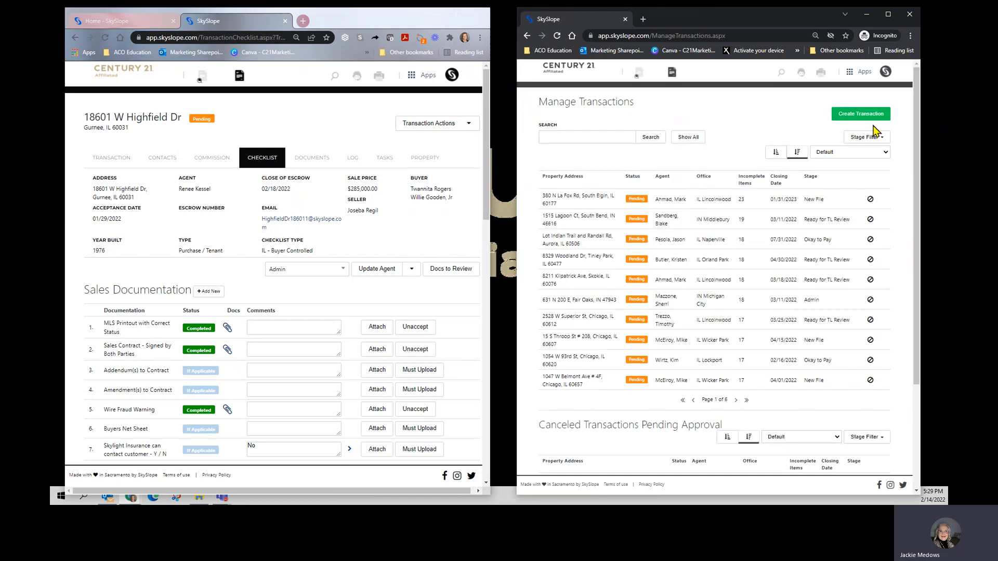
pyautogui.click(865, 121)
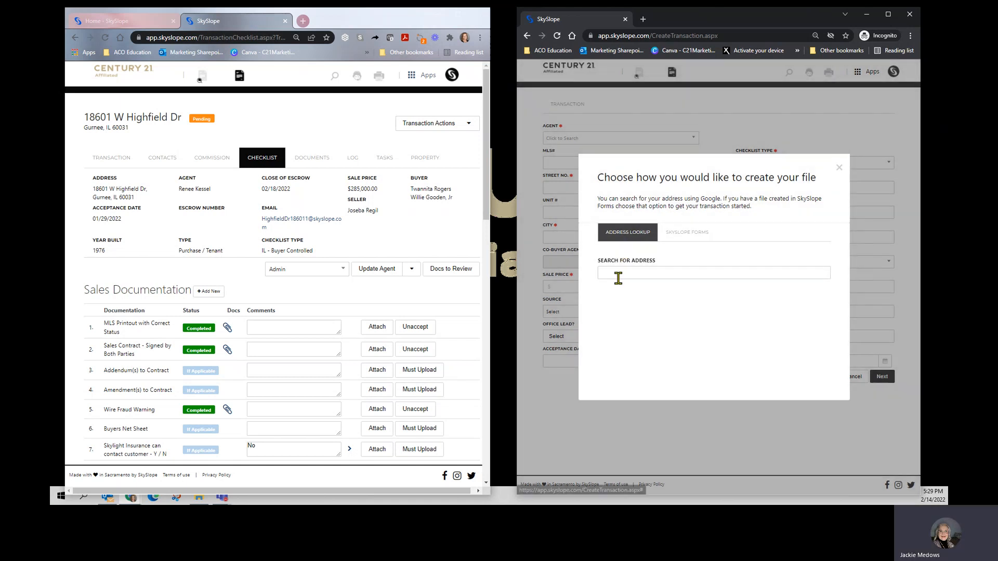
pyautogui.click(618, 270)
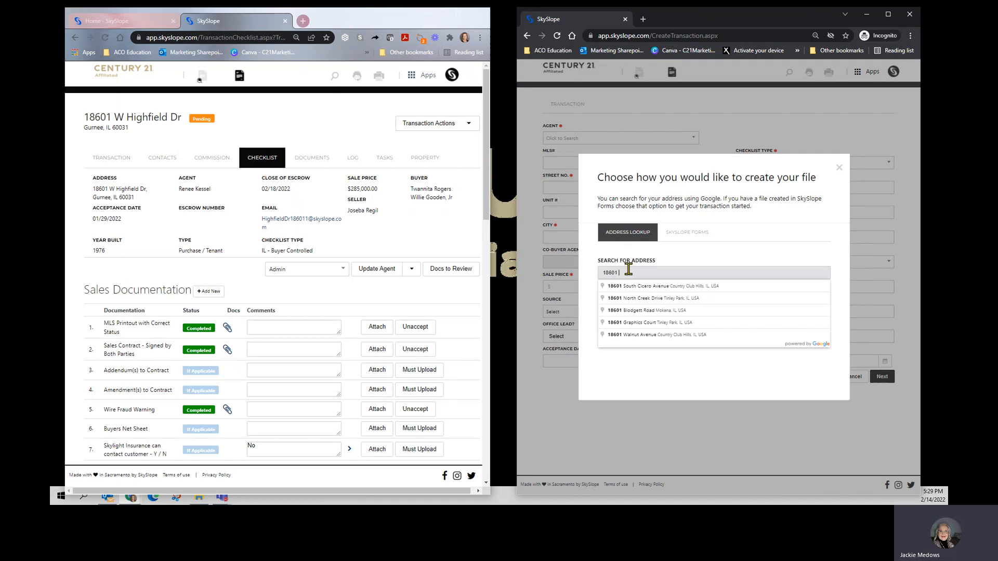
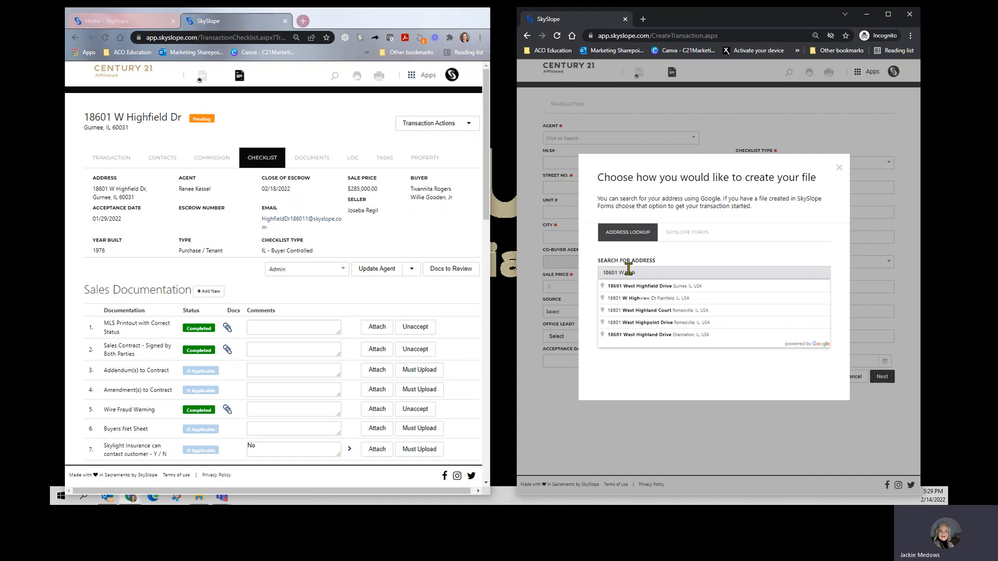
pyautogui.click(656, 289)
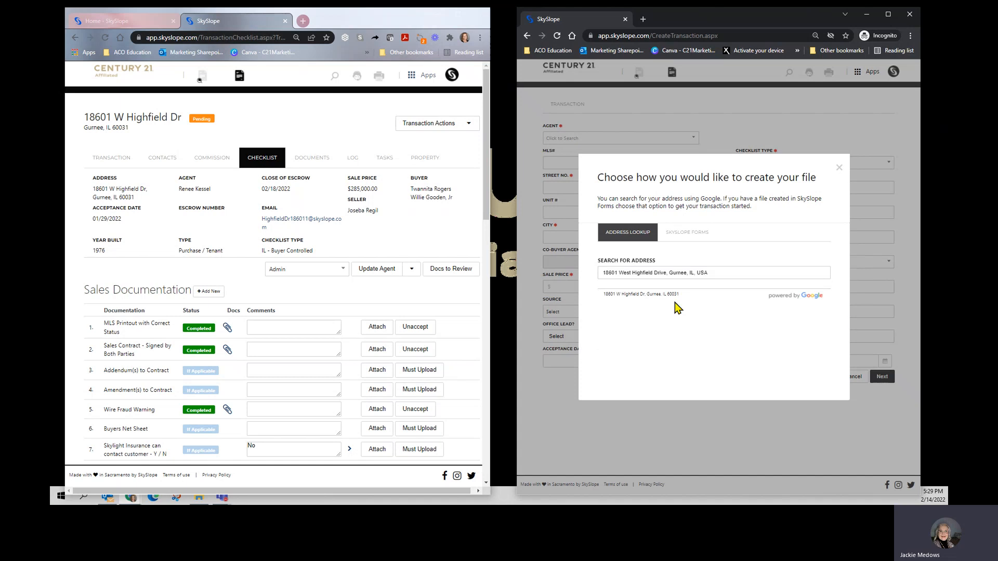
pyautogui.click(637, 295)
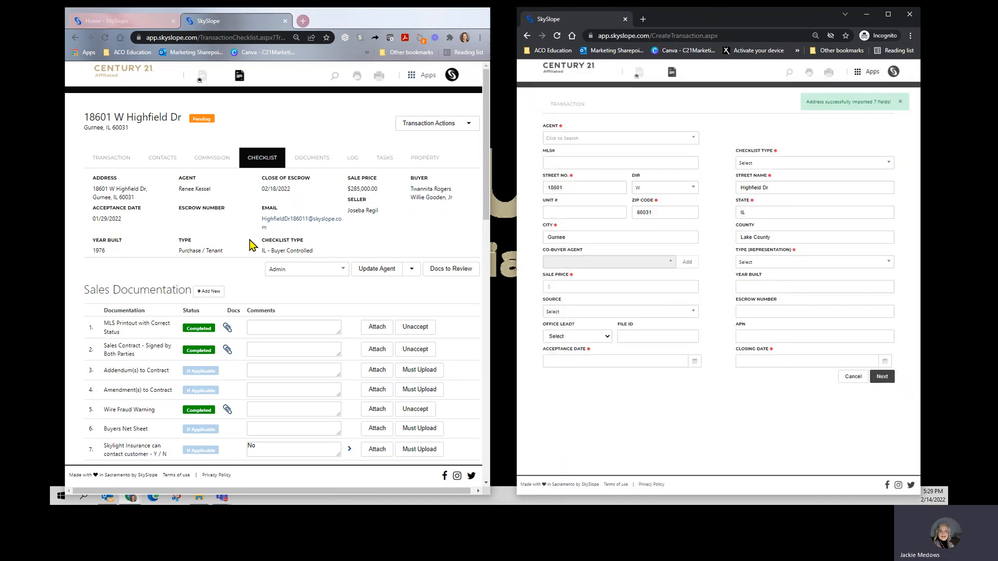
# Step: Open the existing file's transaction details and select the same agent in the new transaction
pyautogui.scroll(-1, 249, 239)
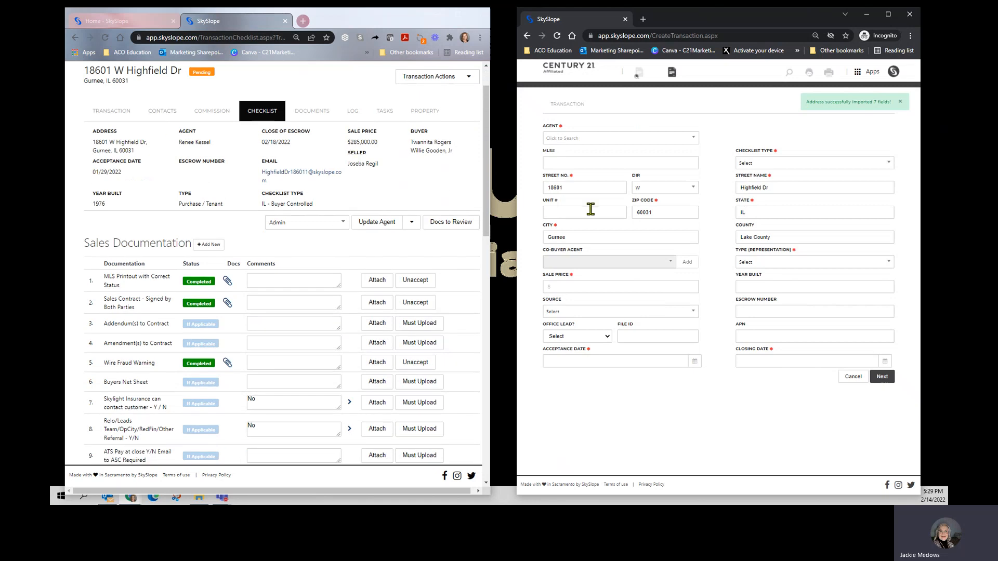
pyautogui.click(112, 111)
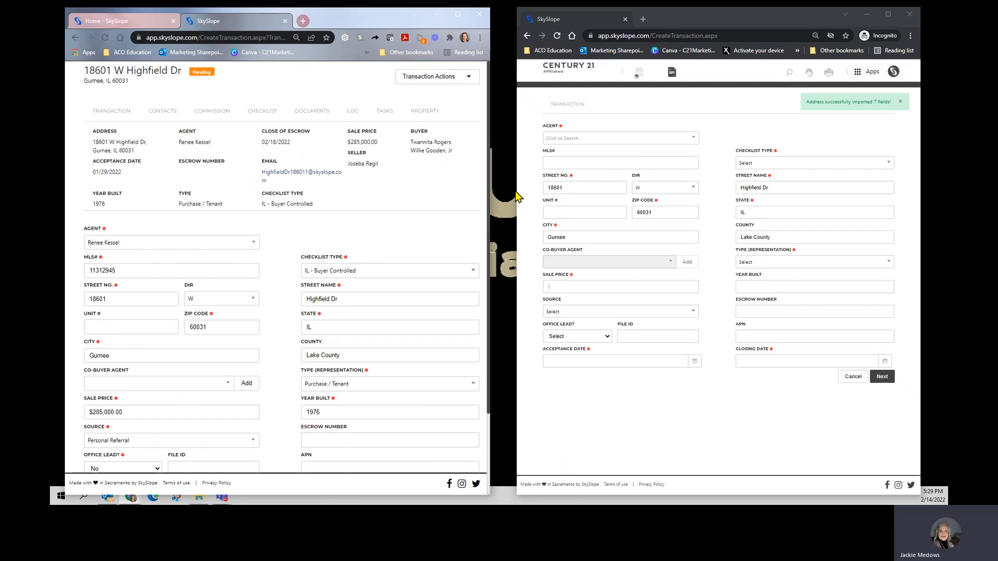
pyautogui.click(575, 138)
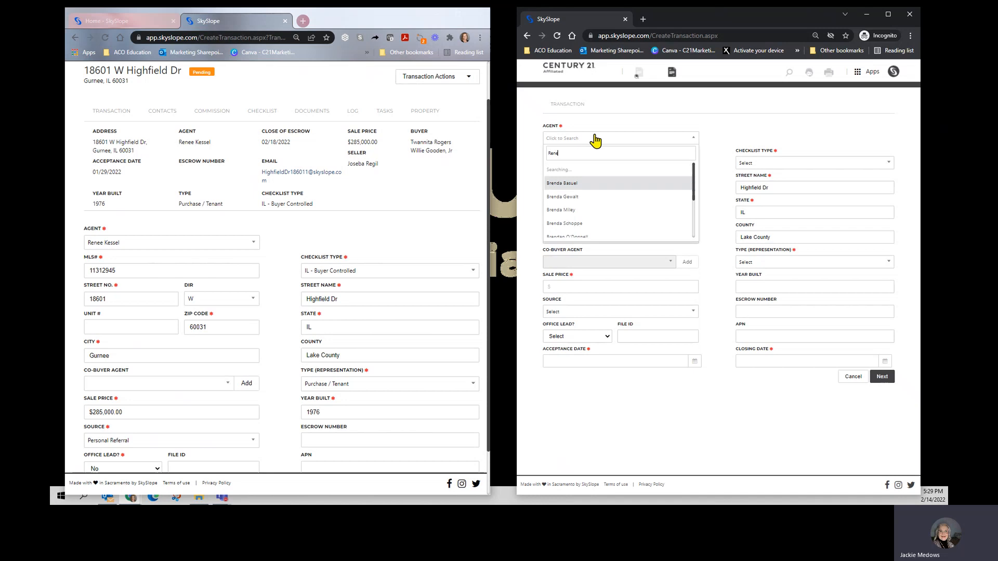
pyautogui.click(582, 168)
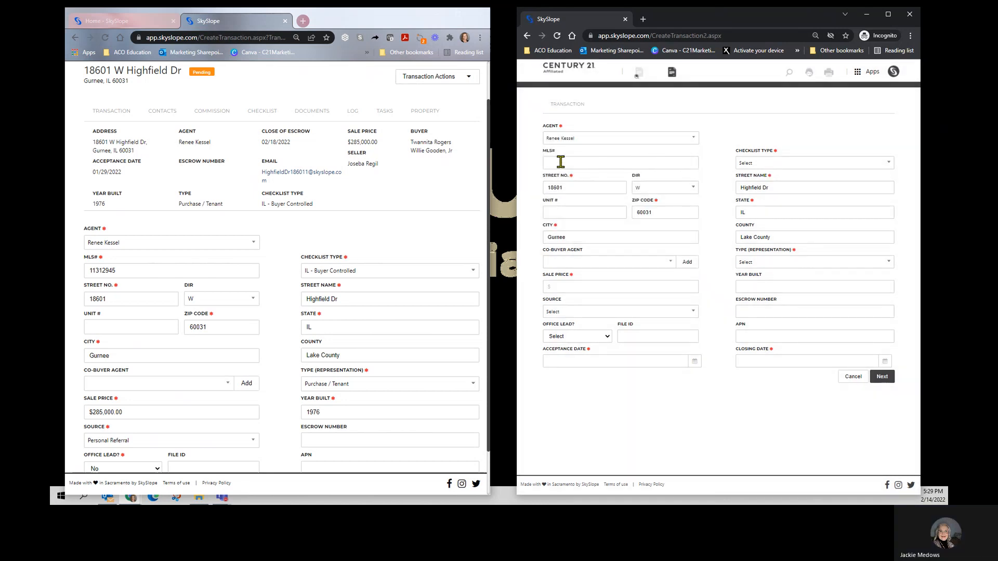
# Step: Enter MLS number 11312945 and choose the IL - Buyer Controlled checklist type for the new transaction
pyautogui.click(561, 162)
pyautogui.write('11312945')
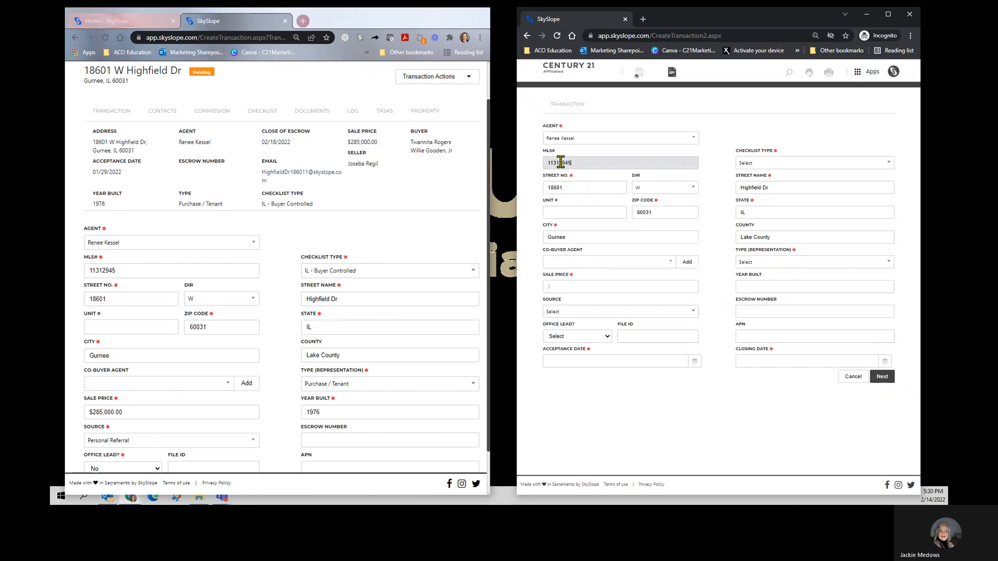
pyautogui.press('Tab')
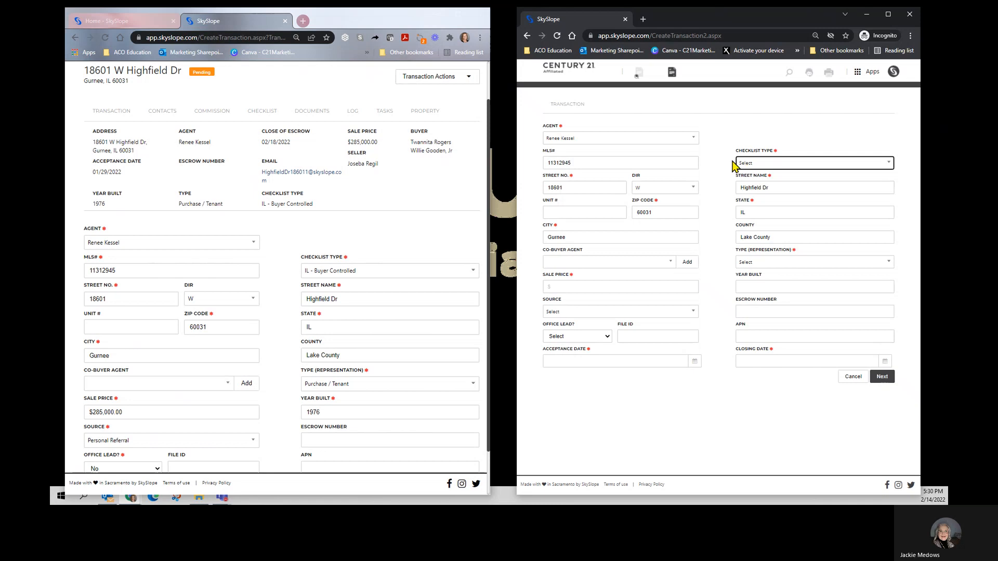
pyautogui.click(748, 164)
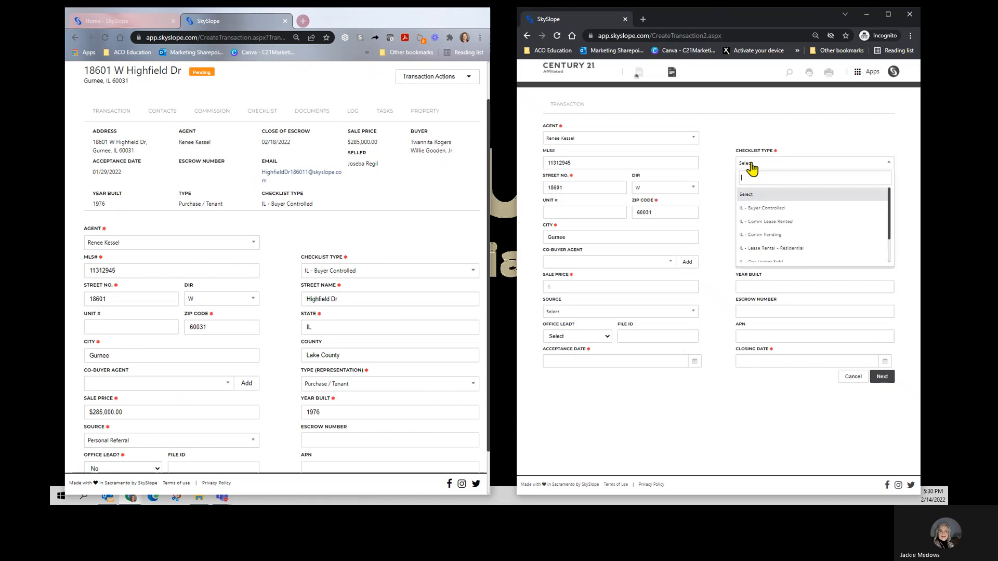
pyautogui.click(790, 208)
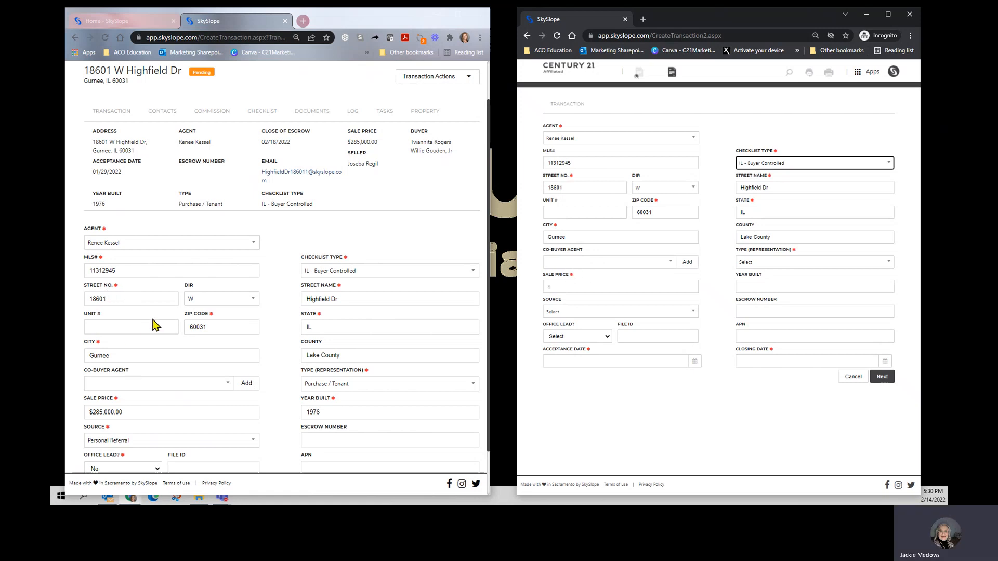
# Step: Set the new transaction's representation type to Purchase / Tenant and its sale price to $285,000
pyautogui.scroll(-1, 156, 326)
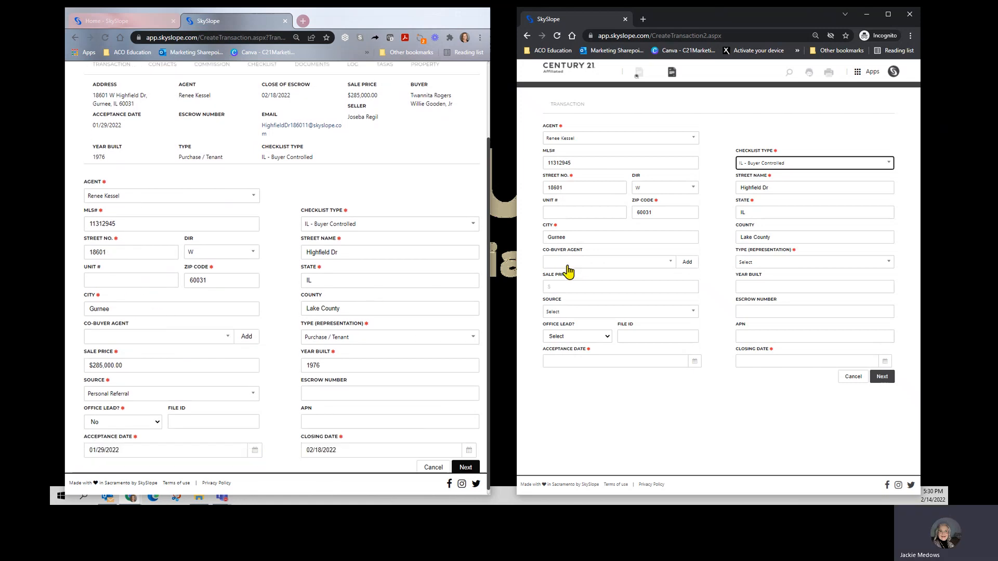
pyautogui.scroll(-1, 235, 275)
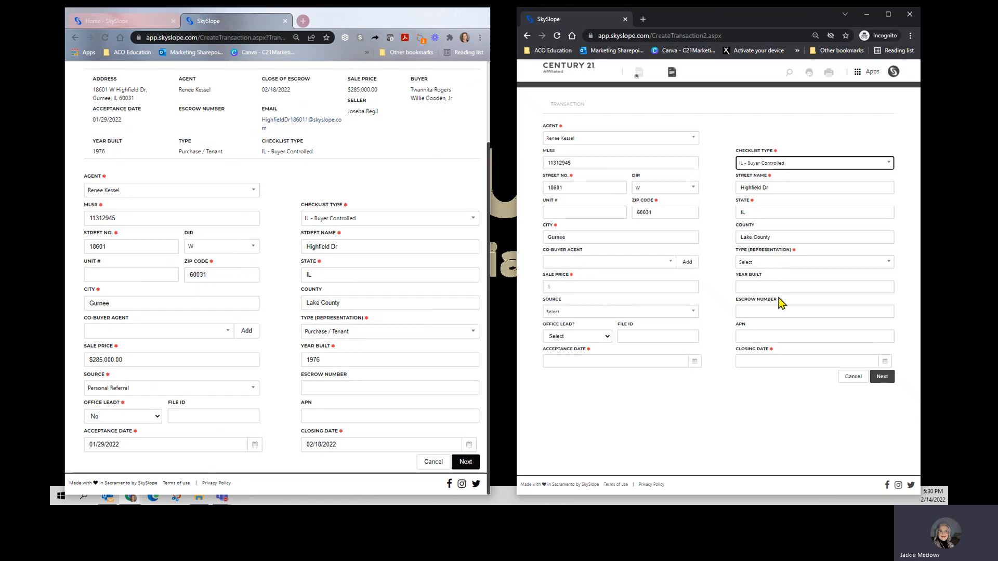
pyautogui.click(784, 264)
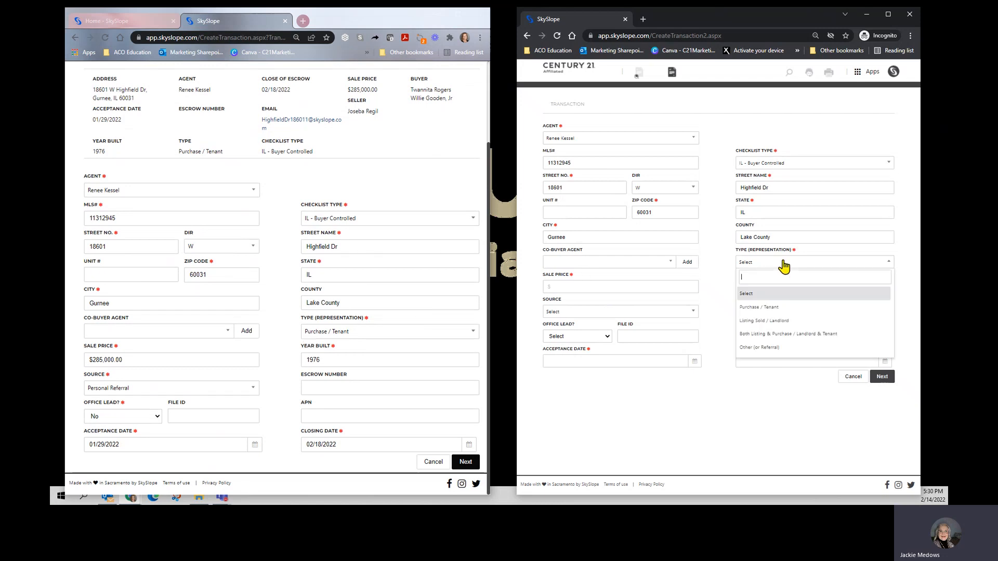
pyautogui.click(764, 308)
pyautogui.click(557, 282)
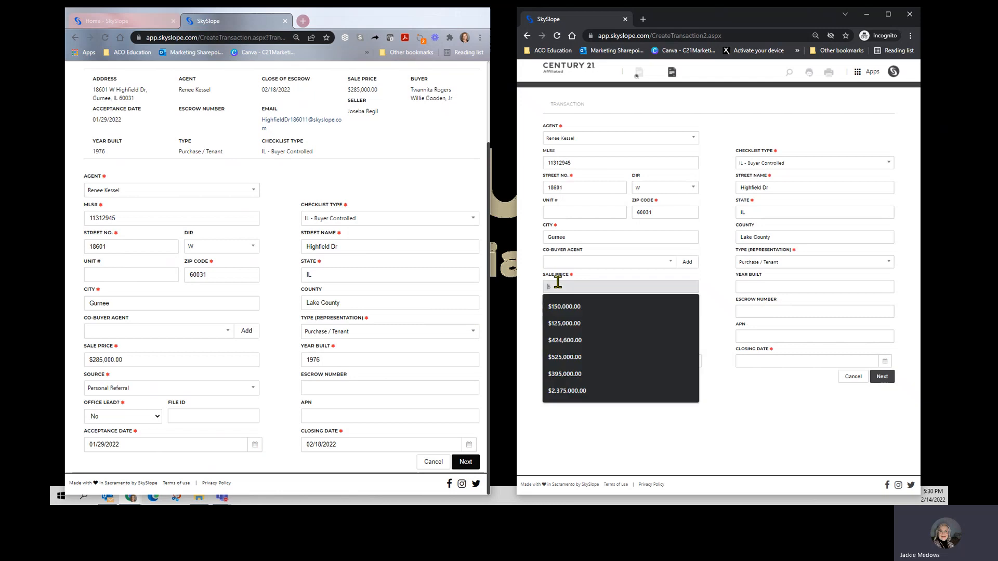
pyautogui.write('285000')
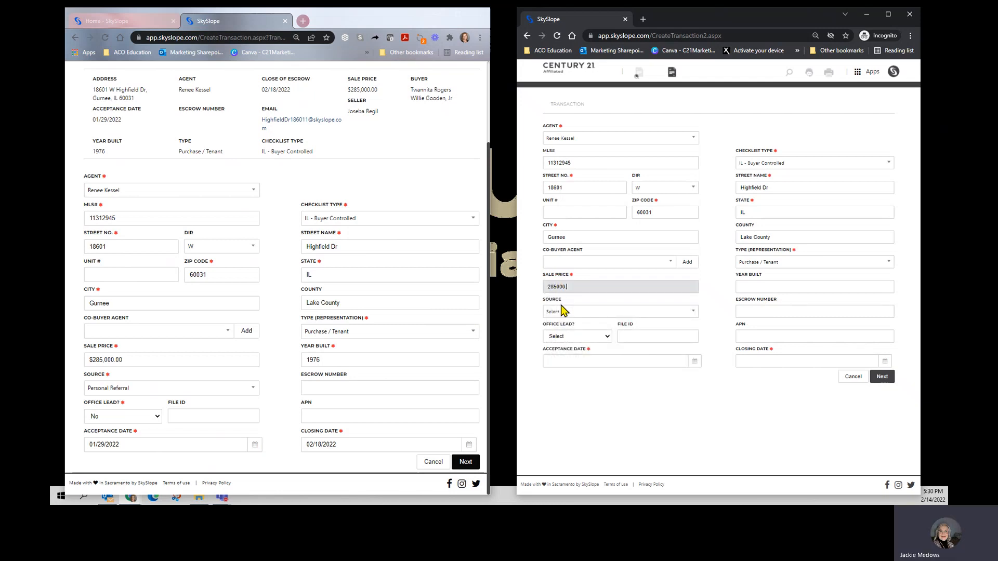
pyautogui.click(561, 305)
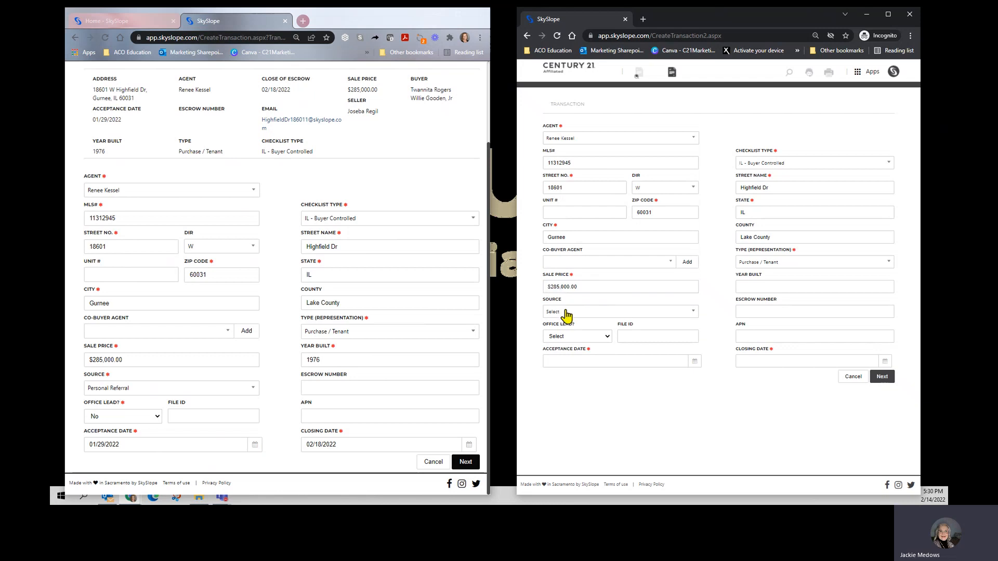
# Step: Set the new transaction's source to Personal Referral and office lead to No
pyautogui.click(566, 314)
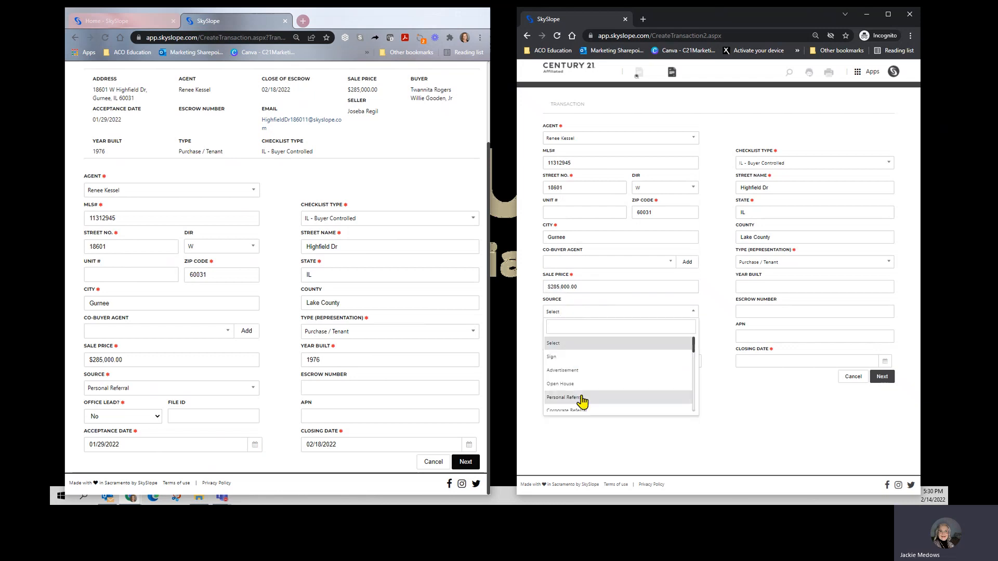
pyautogui.scroll(-3, 590, 398)
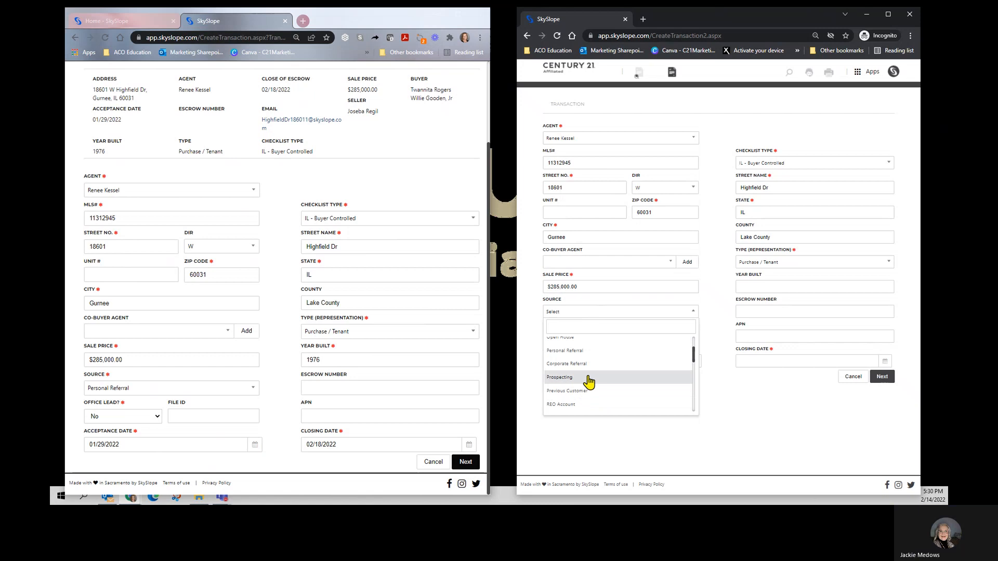
pyautogui.click(592, 352)
pyautogui.click(584, 337)
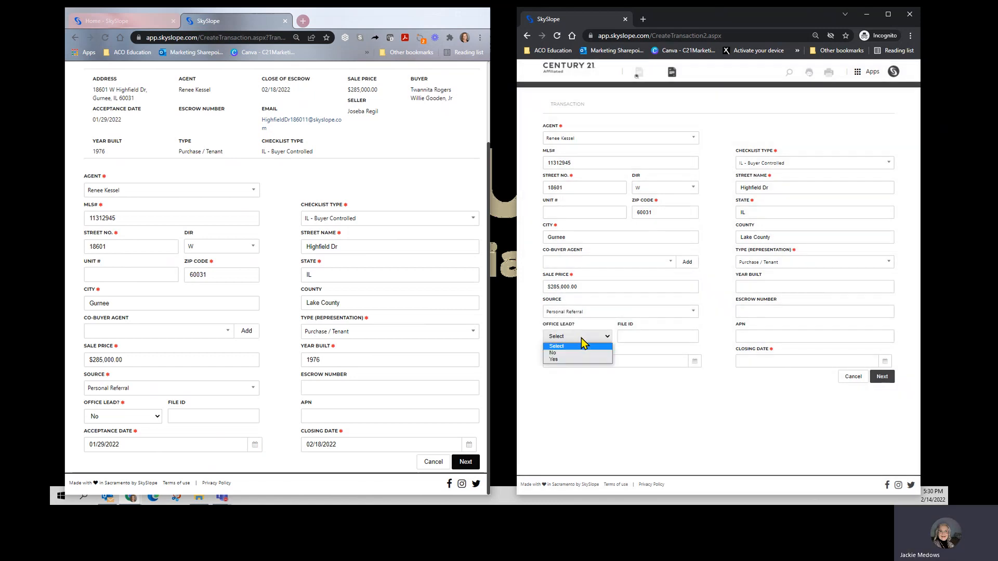
pyautogui.click(574, 357)
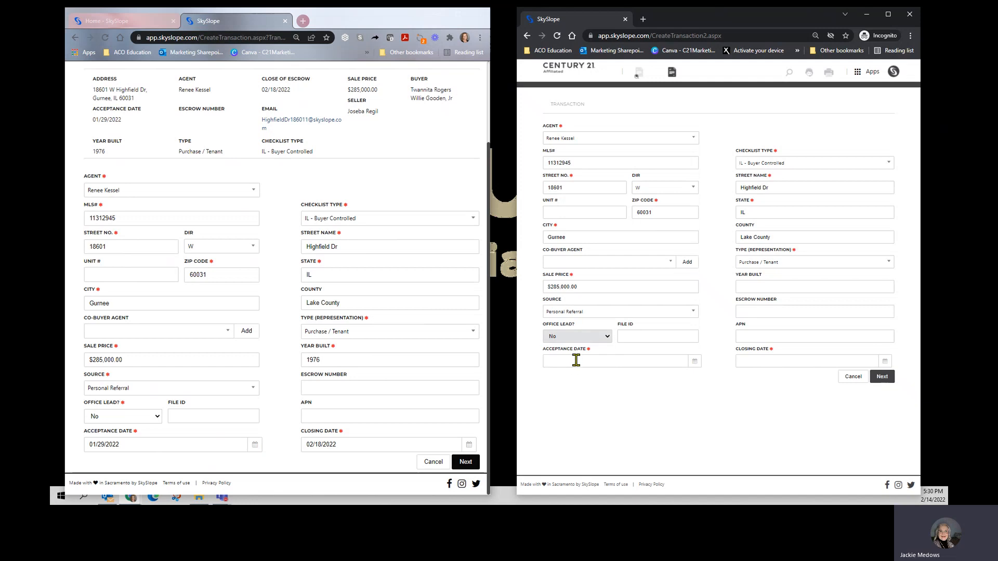
# Step: Enter 01/29/2022 as the acceptance date and 02/18/2022 as the closing date of the new transaction
pyautogui.click(574, 361)
pyautogui.write('01/29/2022')
pyautogui.click(757, 361)
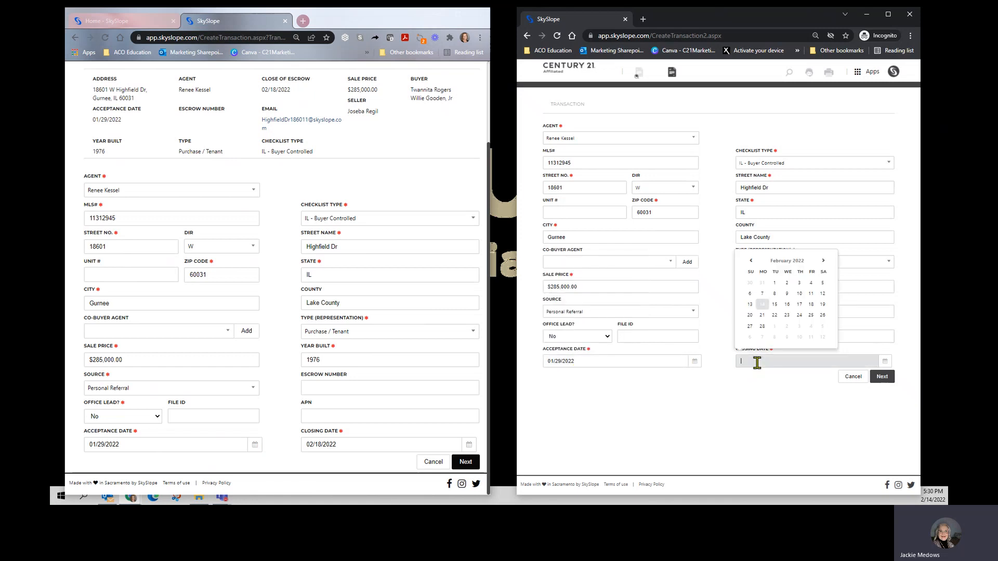
pyautogui.write('02/18/2022')
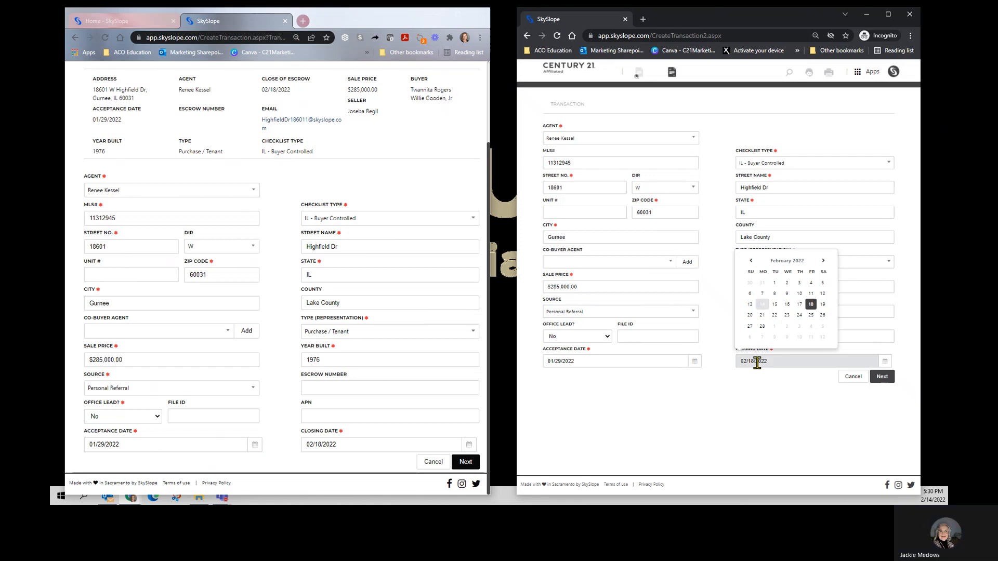
pyautogui.click(783, 415)
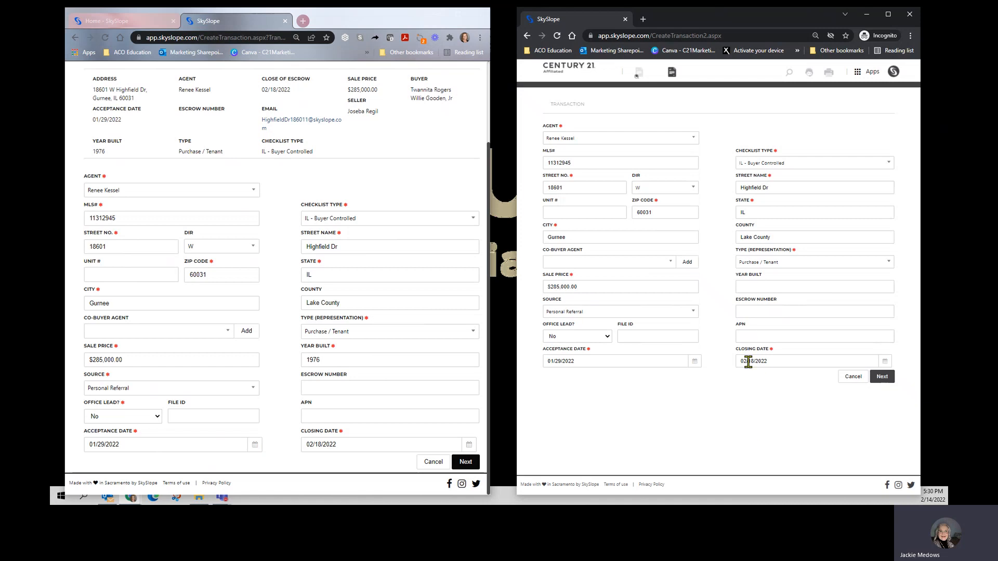
# Step: Enter 1976 as the year built and advance both the existing and the new transaction to their contacts pages
pyautogui.click(758, 285)
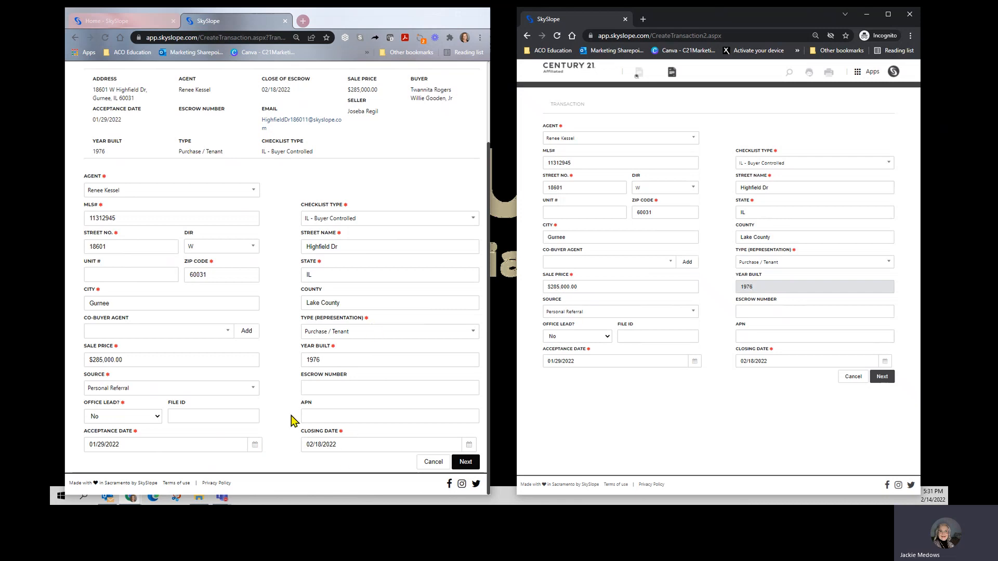
pyautogui.click(465, 464)
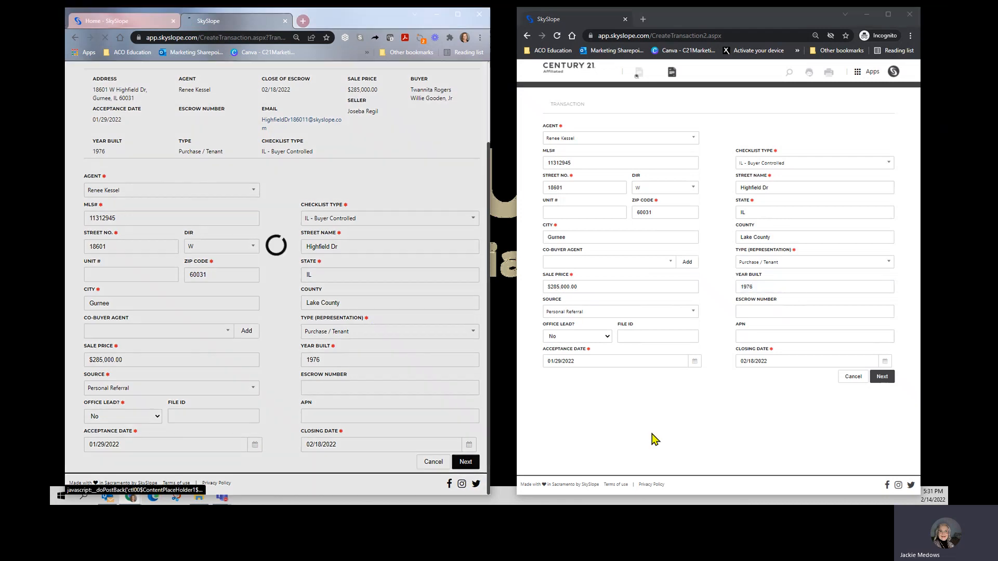
pyautogui.click(880, 379)
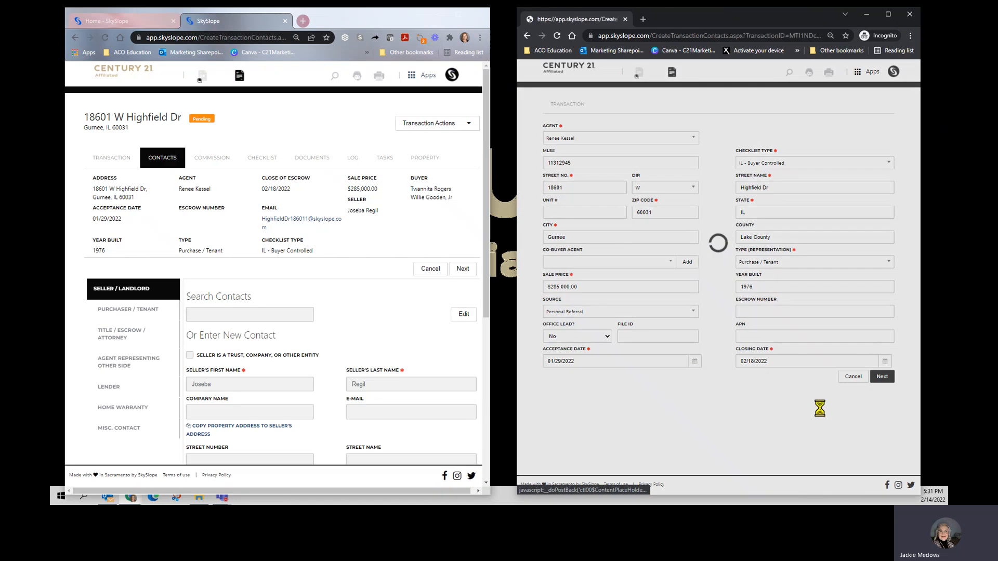
# Step: Set the new transaction's page zoom to 90% and widen its window to match the existing transaction's layout
pyautogui.hotkey('ctrl', '+')
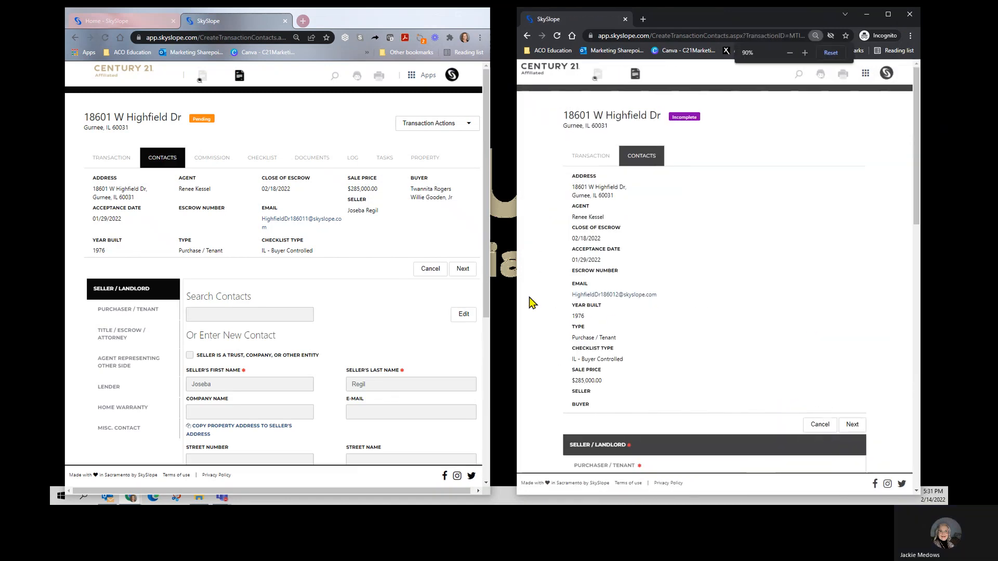
pyautogui.moveTo(517, 295); pyautogui.dragTo(497, 295)
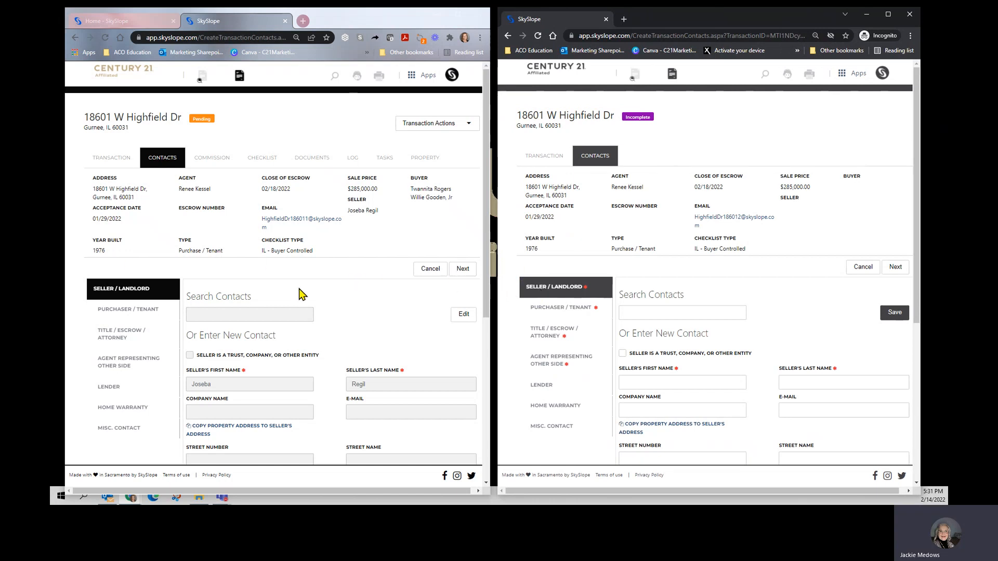
# Step: Enter the seller's first and last name from the existing transaction into the new transaction's Seller / Landlord contact and save it
pyautogui.scroll(-1, 301, 293)
pyautogui.scroll(-1, 598, 275)
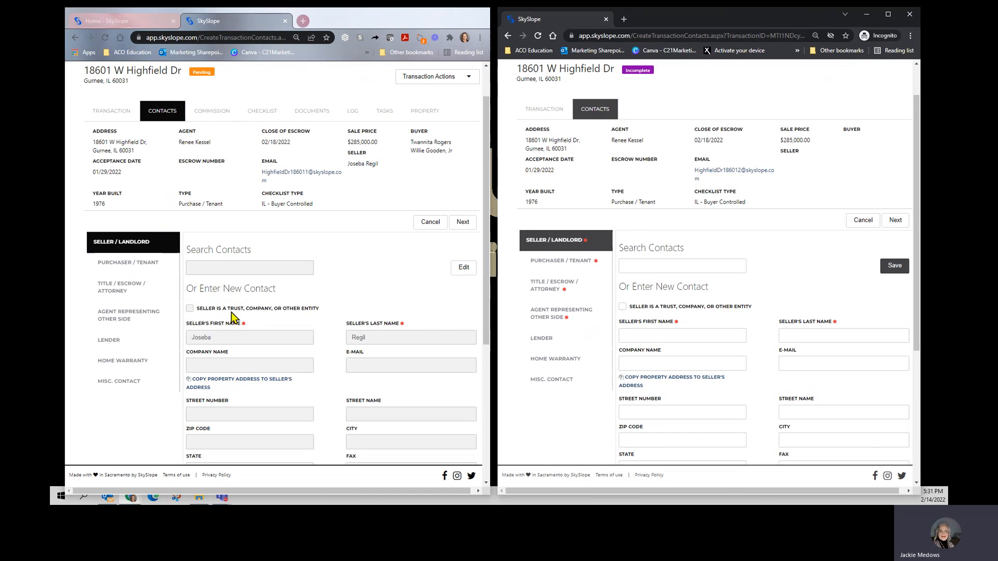
pyautogui.scroll(-1, 314, 328)
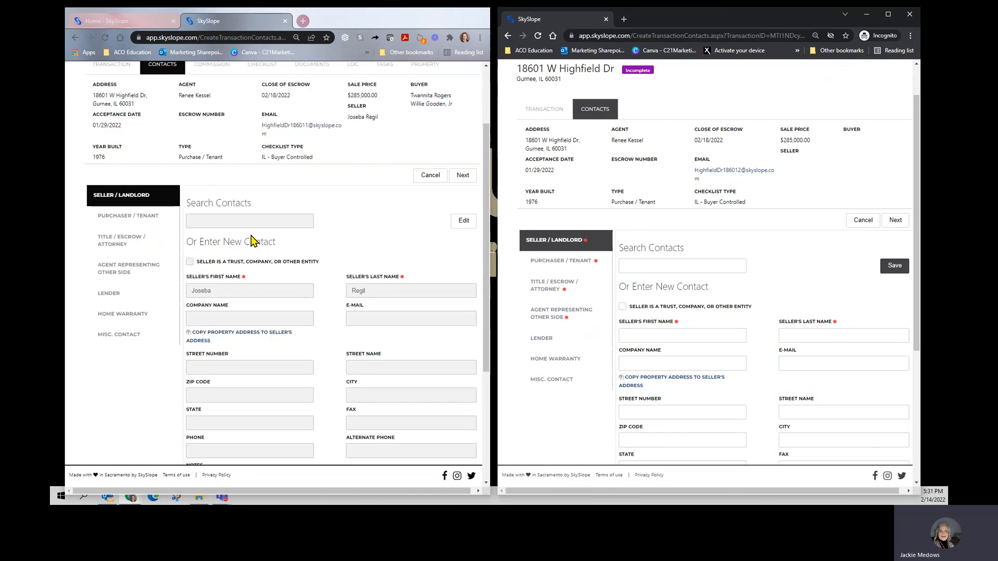
pyautogui.scroll(-1, 740, 249)
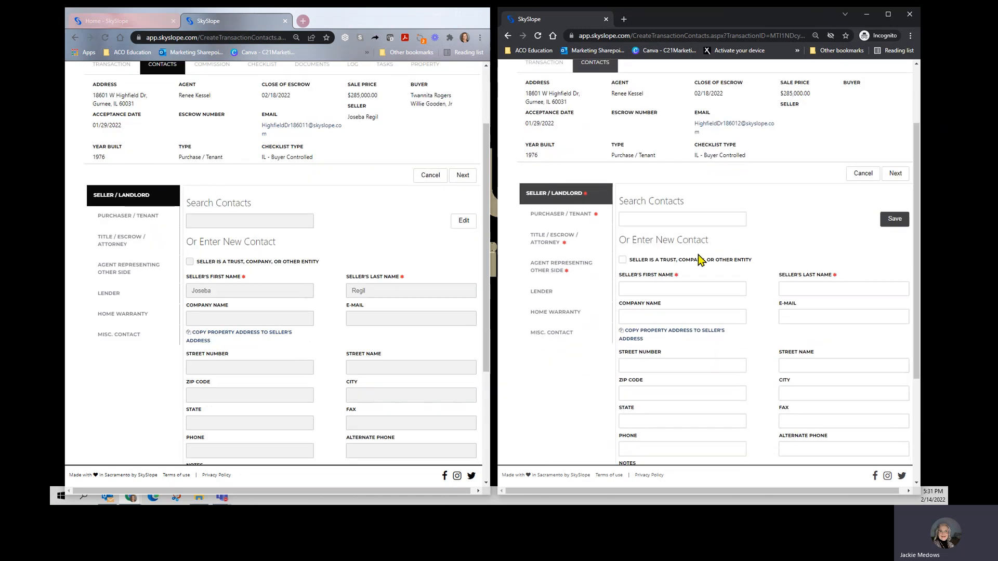
pyautogui.click(659, 287)
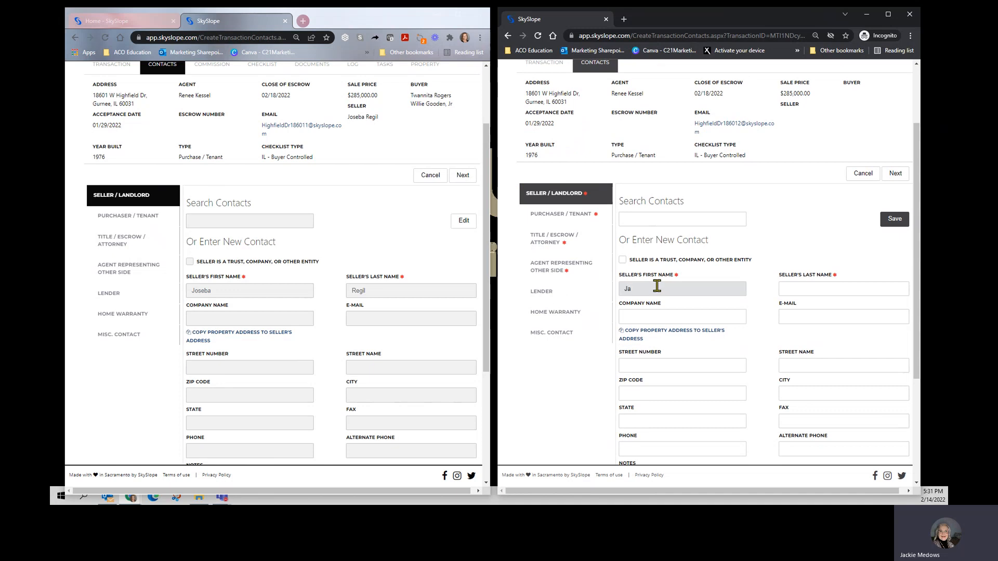
pyautogui.write('Joseb')
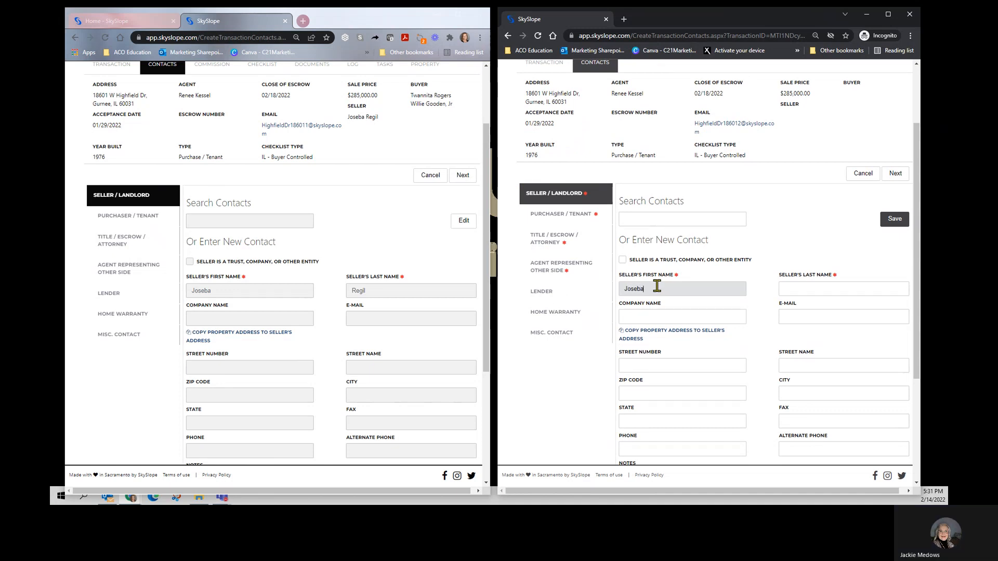
pyautogui.write('a')
pyautogui.press('Tab')
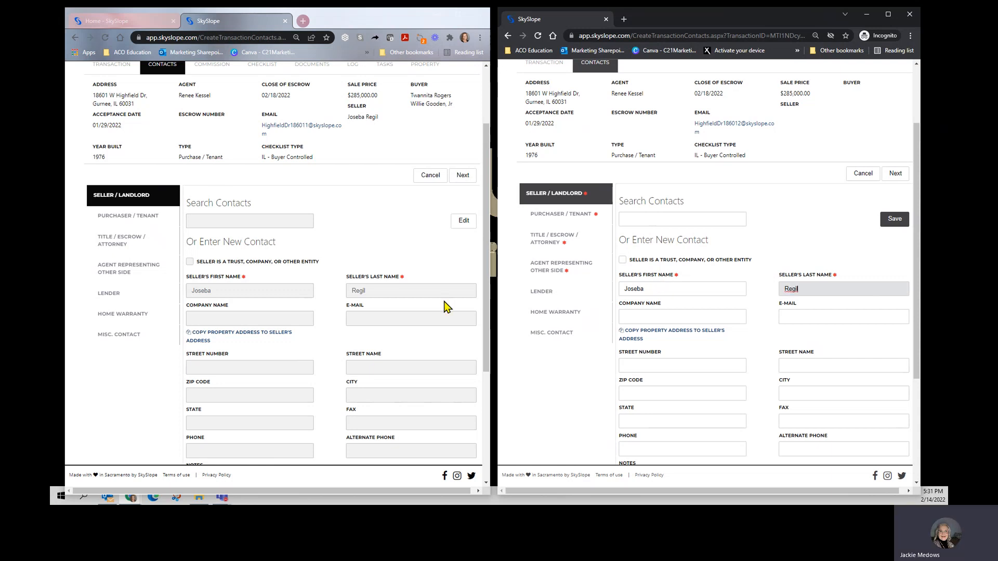
pyautogui.scroll(-3, 335, 366)
pyautogui.scroll(1, 336, 367)
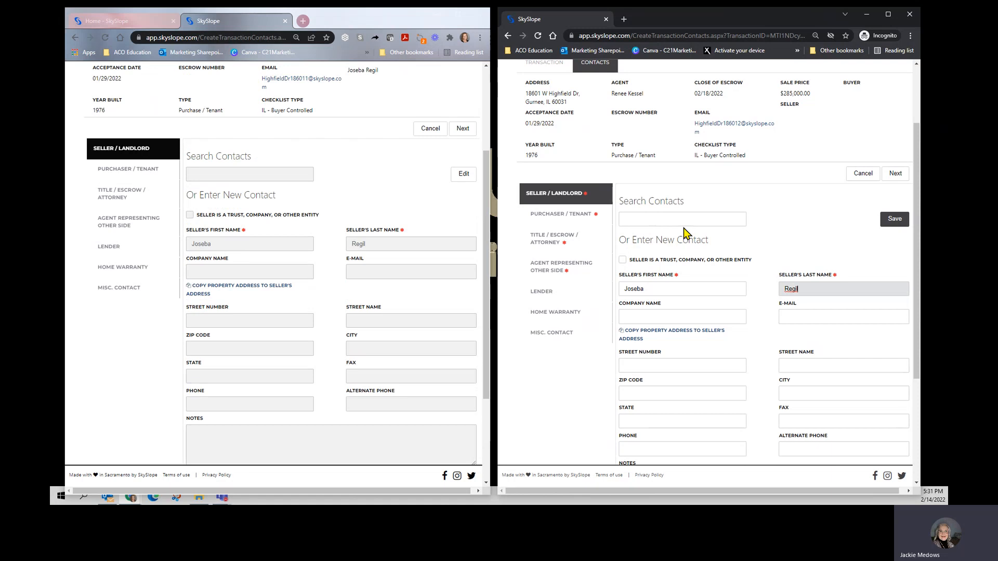
pyautogui.click(895, 221)
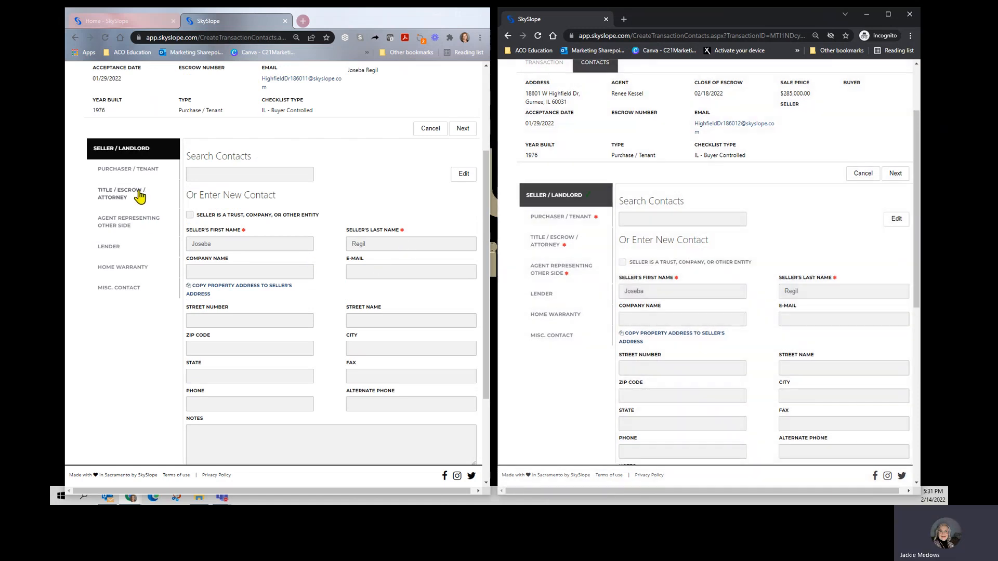
# Step: Open Purchaser / Tenant in both transactions and copy the first buyer's first and last name into the new transaction
pyautogui.click(138, 170)
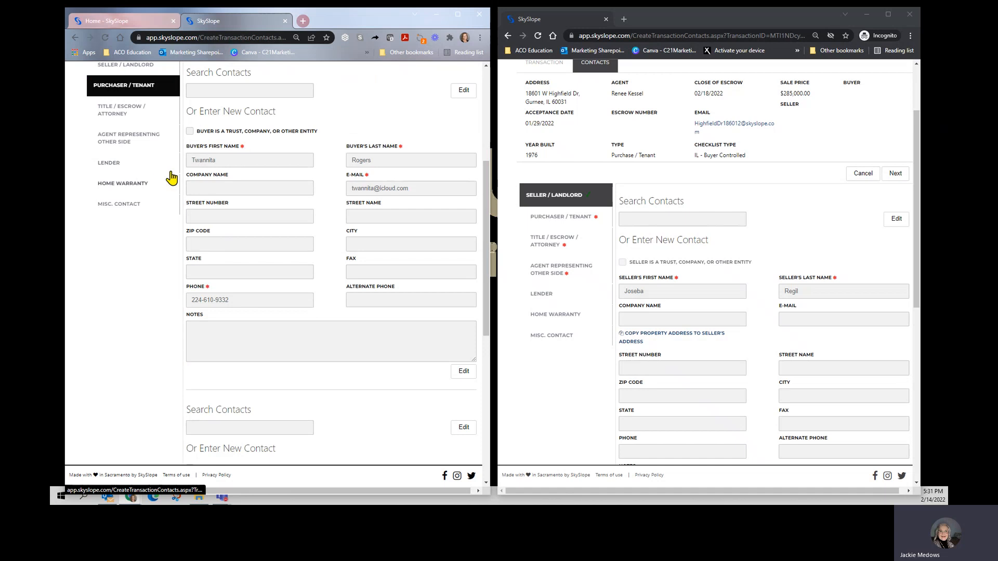
pyautogui.click(546, 217)
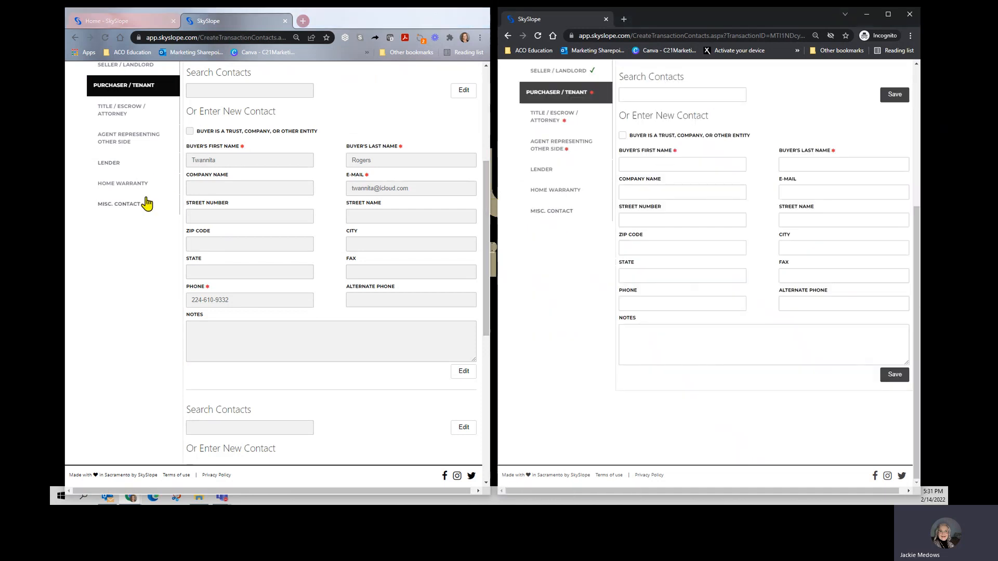
pyautogui.click(461, 90)
pyautogui.doubleClick(233, 160)
pyautogui.hotkey('ctrl', 'c')
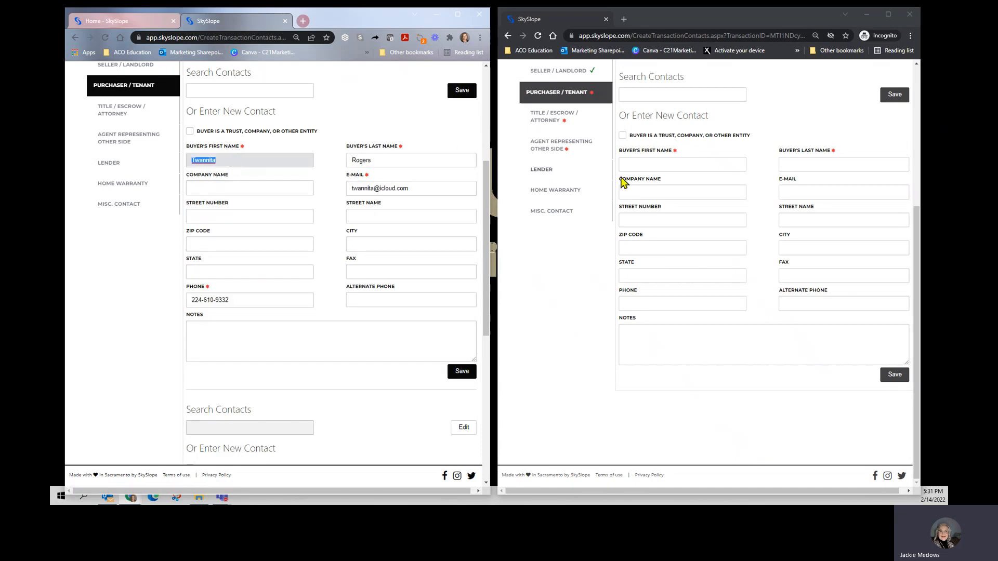
pyautogui.click(655, 164)
pyautogui.hotkey('ctrl', 'v')
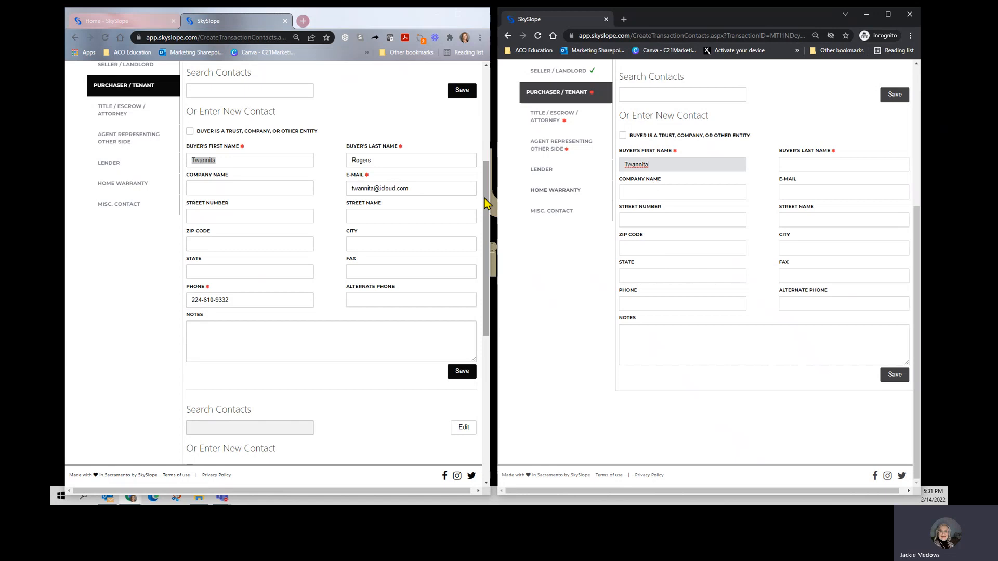
pyautogui.doubleClick(381, 160)
pyautogui.hotkey('ctrl', 'c')
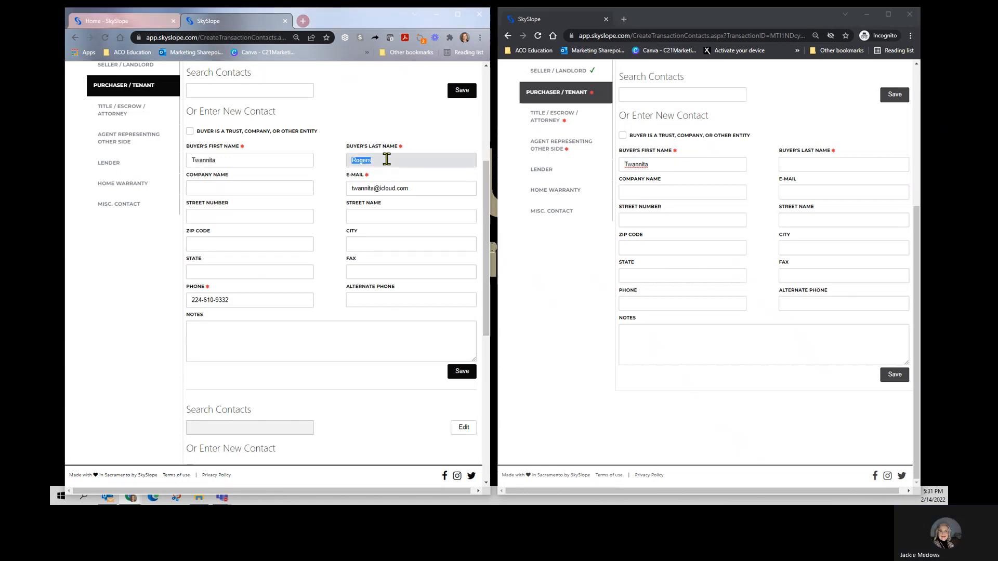
pyautogui.click(798, 162)
pyautogui.hotkey('ctrl', 'v')
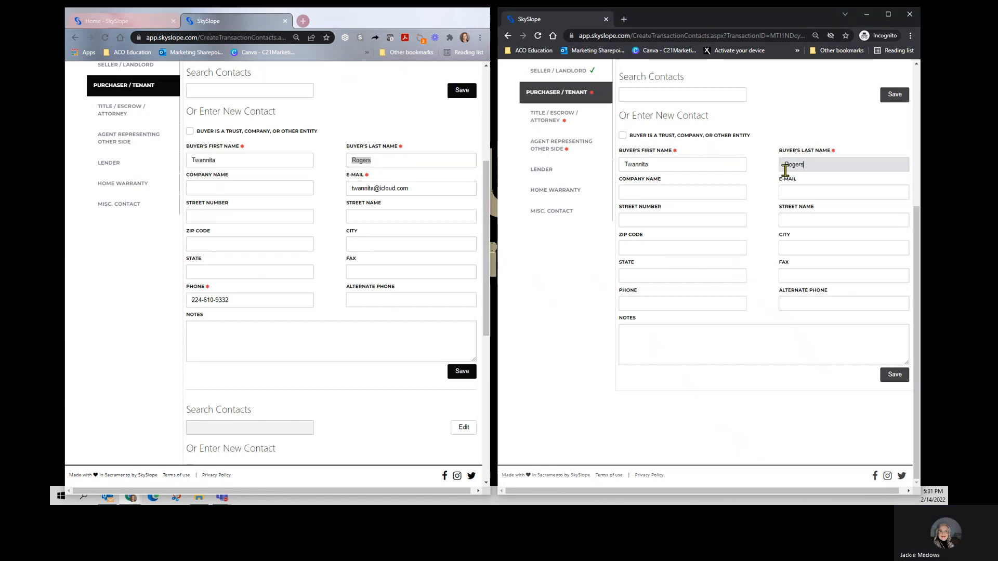
# Step: Copy the first buyer's e-mail and phone number into the new transaction's purchaser contact and save it
pyautogui.tripleClick(438, 187)
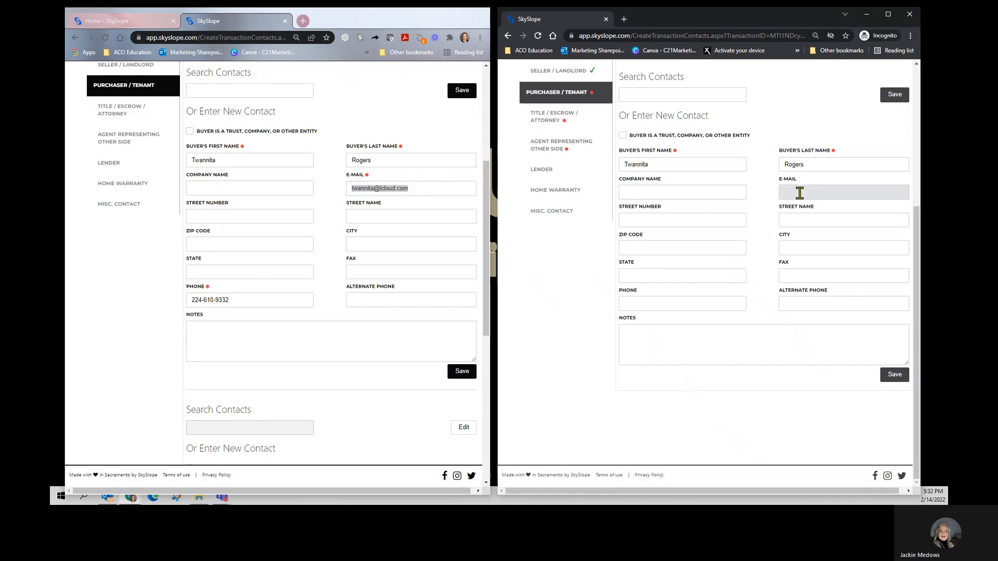
pyautogui.hotkey('ctrl', 'v')
pyautogui.tripleClick(279, 301)
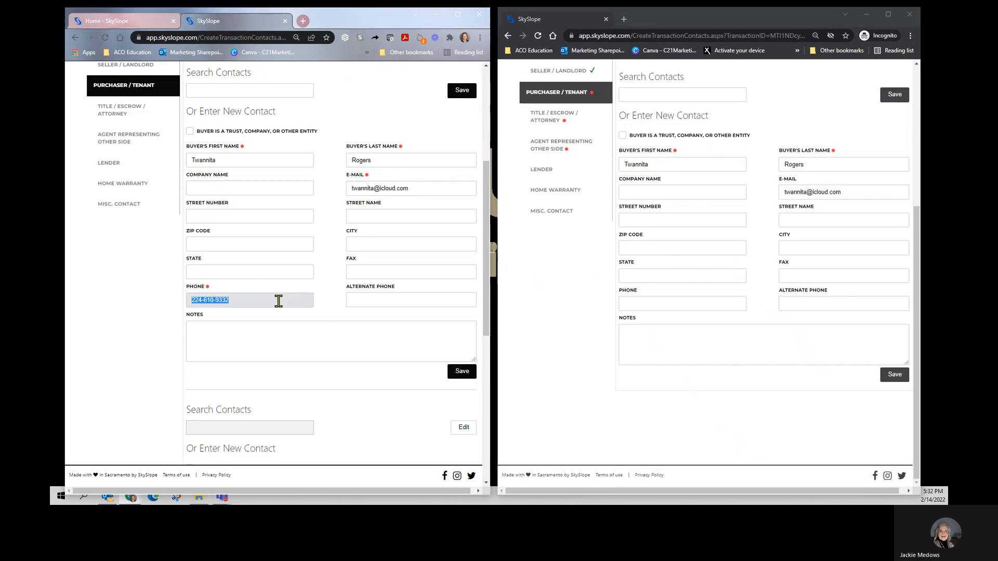
pyautogui.click(639, 303)
pyautogui.hotkey('ctrl', 'v')
pyautogui.click(894, 375)
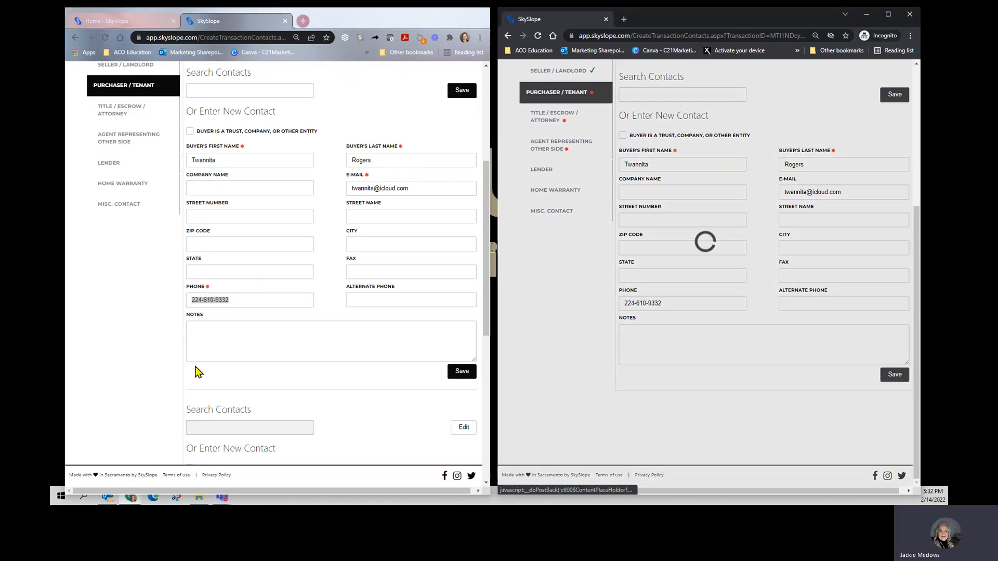
# Step: Add a second purchaser to the new transaction and copy the second buyer's first name from the existing transaction into it
pyautogui.scroll(-5, 263, 372)
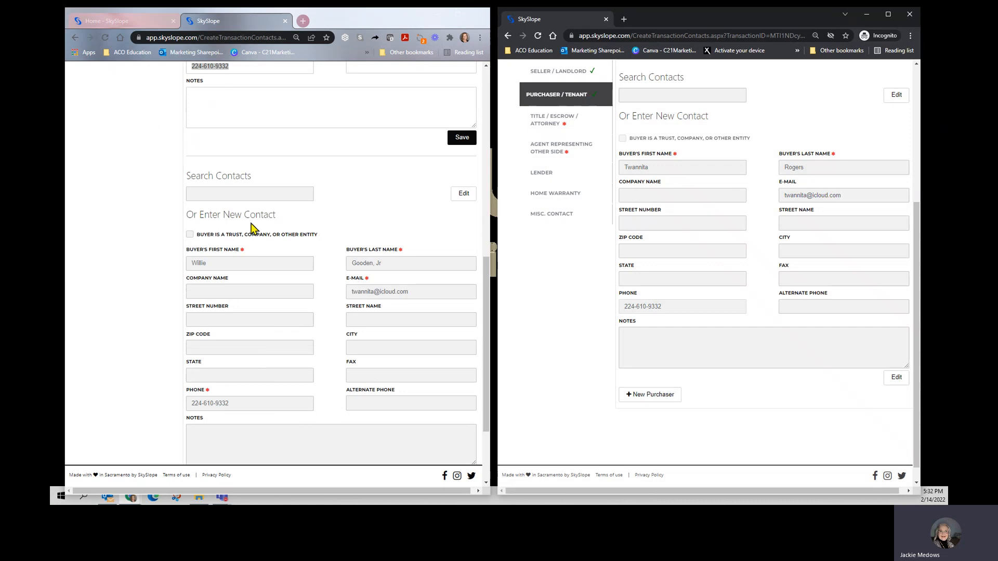
pyautogui.scroll(-2, 260, 280)
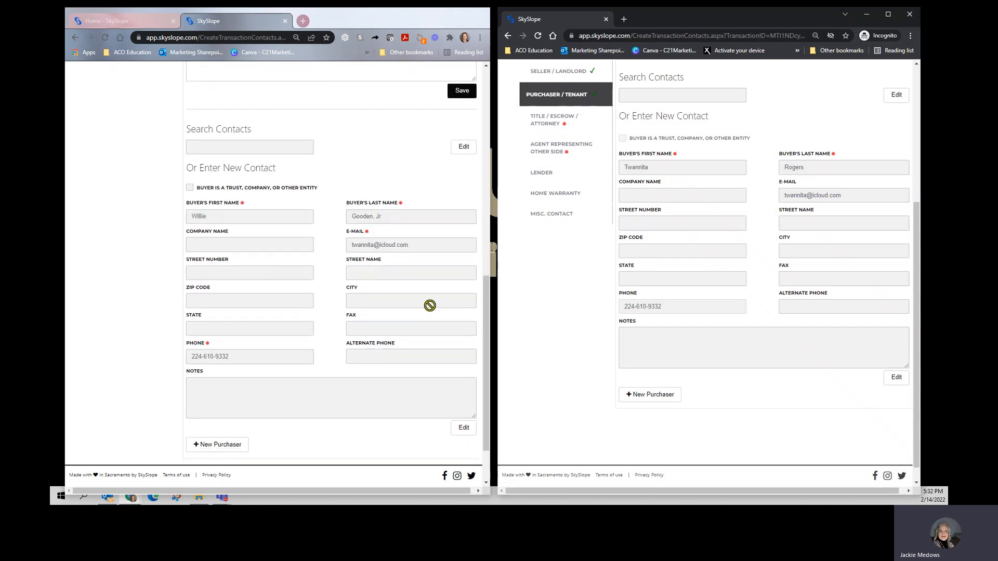
pyautogui.scroll(-1, 668, 337)
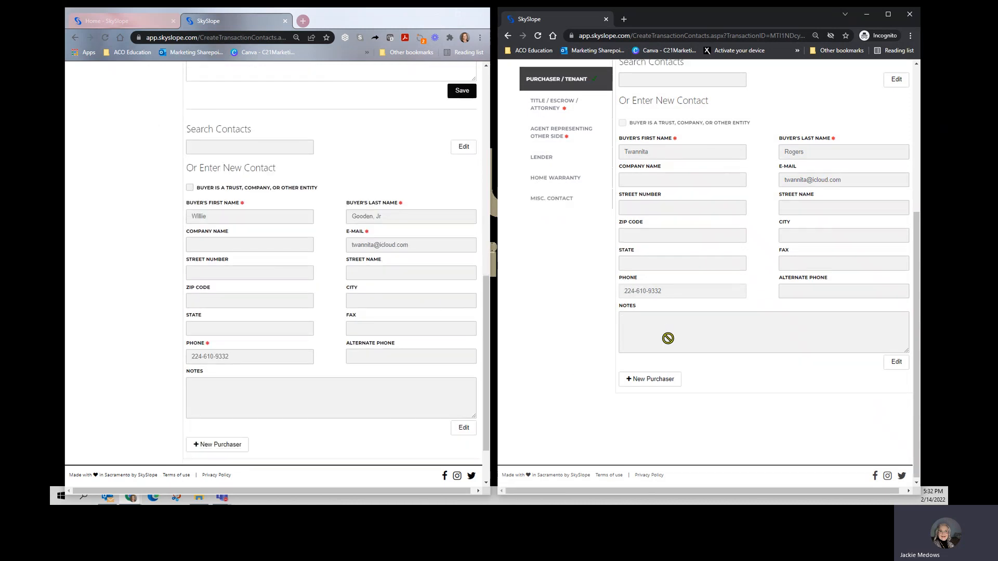
pyautogui.click(640, 377)
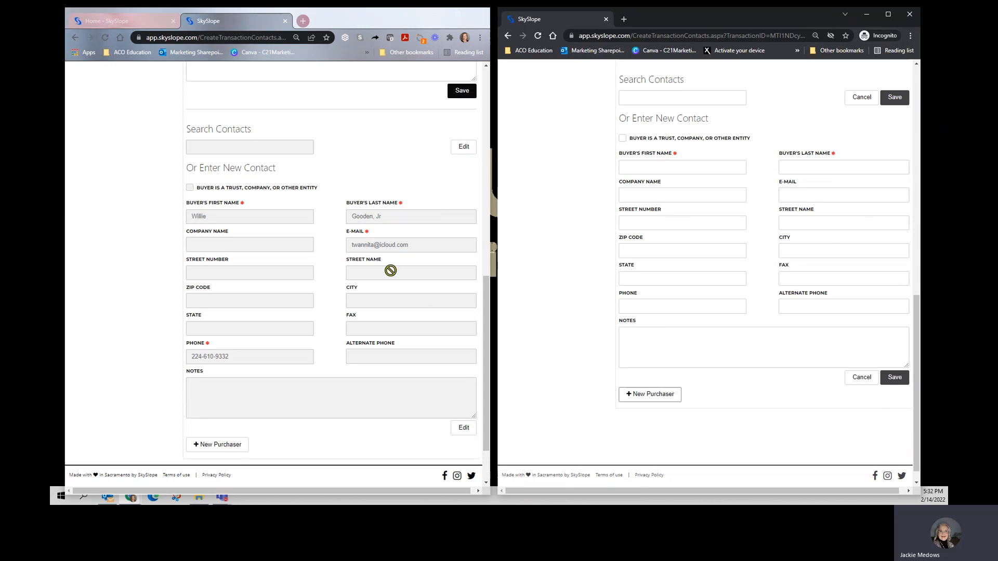
pyautogui.click(464, 149)
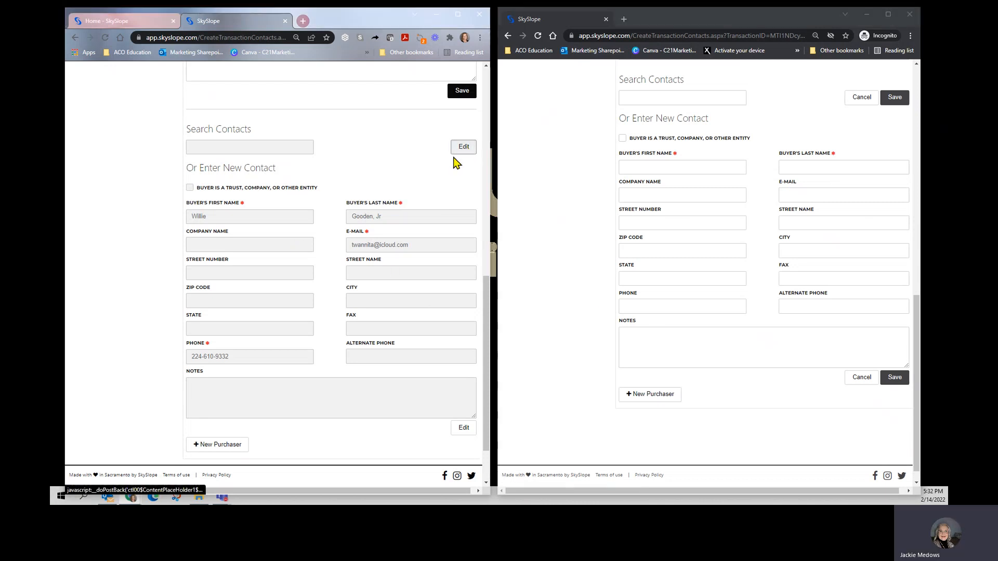
pyautogui.doubleClick(250, 217)
pyautogui.hotkey('ctrl', 'c')
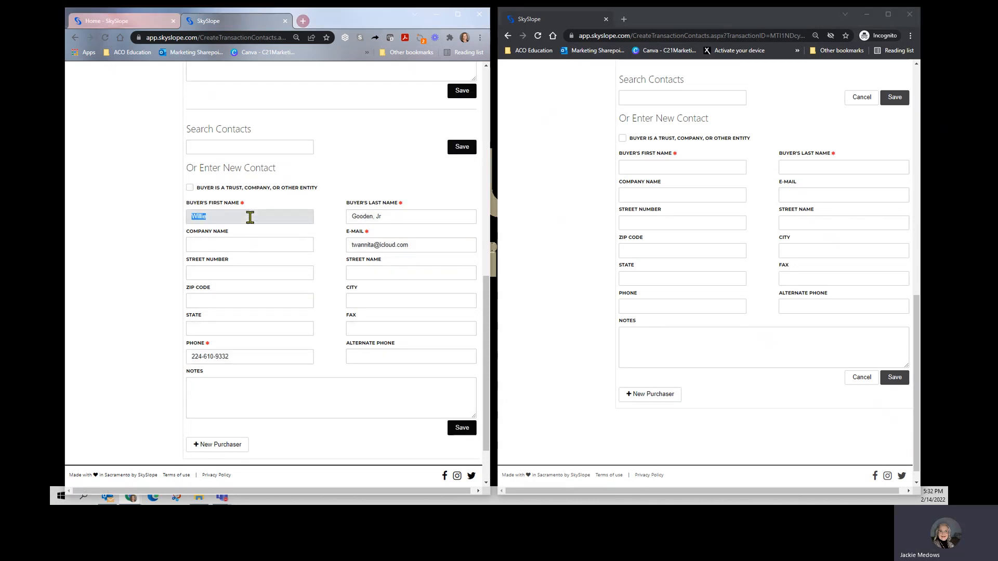
pyautogui.click(636, 168)
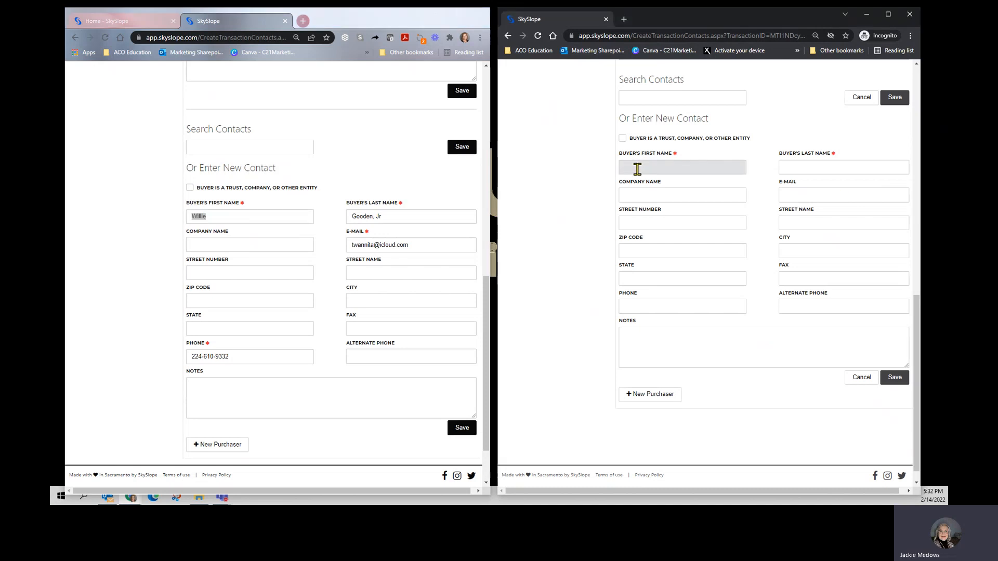
pyautogui.hotkey('ctrl', 'v')
# Step: Try to copy the second buyer's last name from the existing transaction's purchaser form
pyautogui.doubleClick(420, 216)
pyautogui.hotkey('ctrl', 'a')
pyautogui.hotkey('ctrl', 'v')
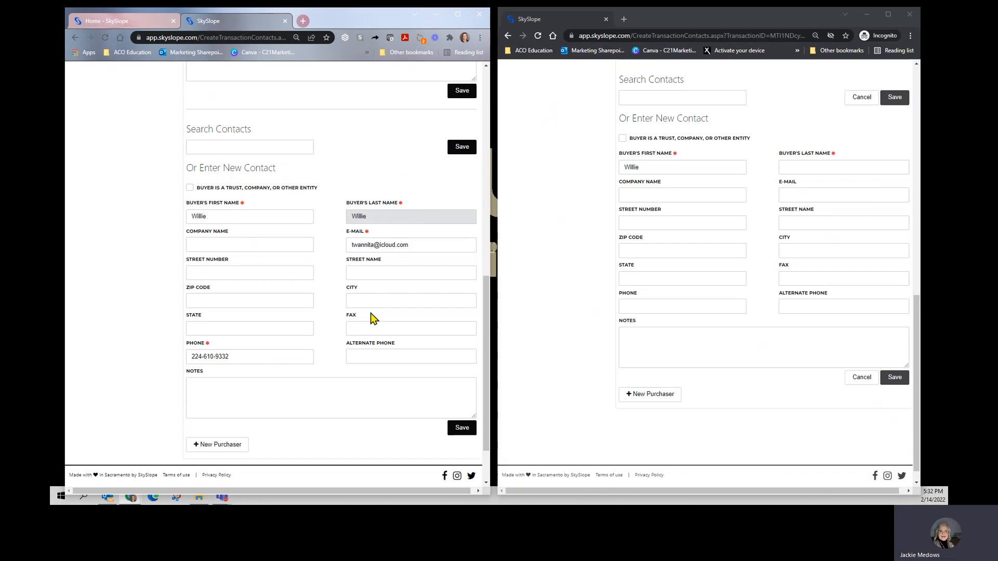
# Step: Copy the second buyer's last name from the existing transaction's summary into the new transaction's second purchaser contact
pyautogui.scroll(8, 281, 281)
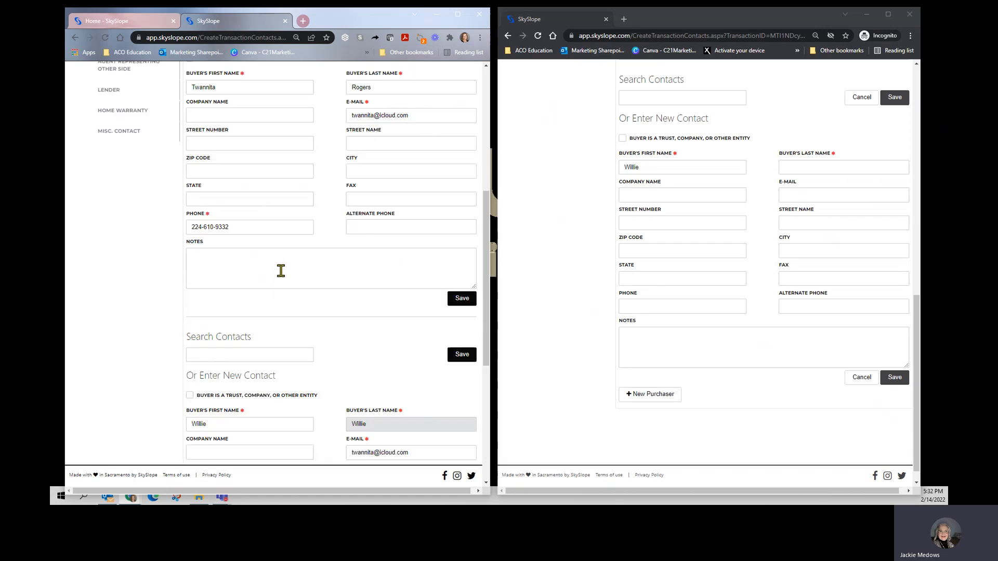
pyautogui.scroll(1, 291, 265)
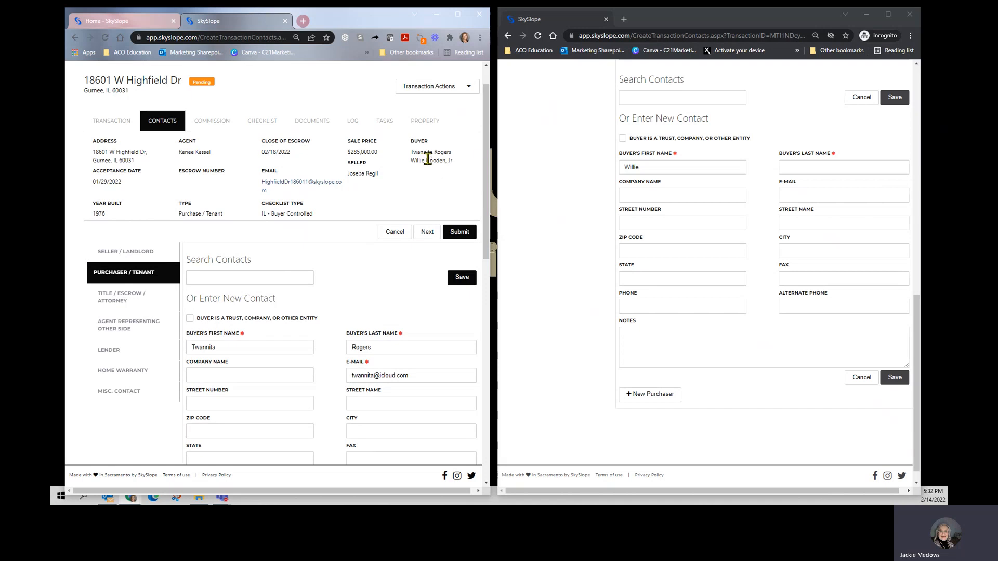
pyautogui.moveTo(426, 160); pyautogui.dragTo(454, 158)
pyautogui.hotkey('ctrl', 'c')
pyautogui.click(805, 167)
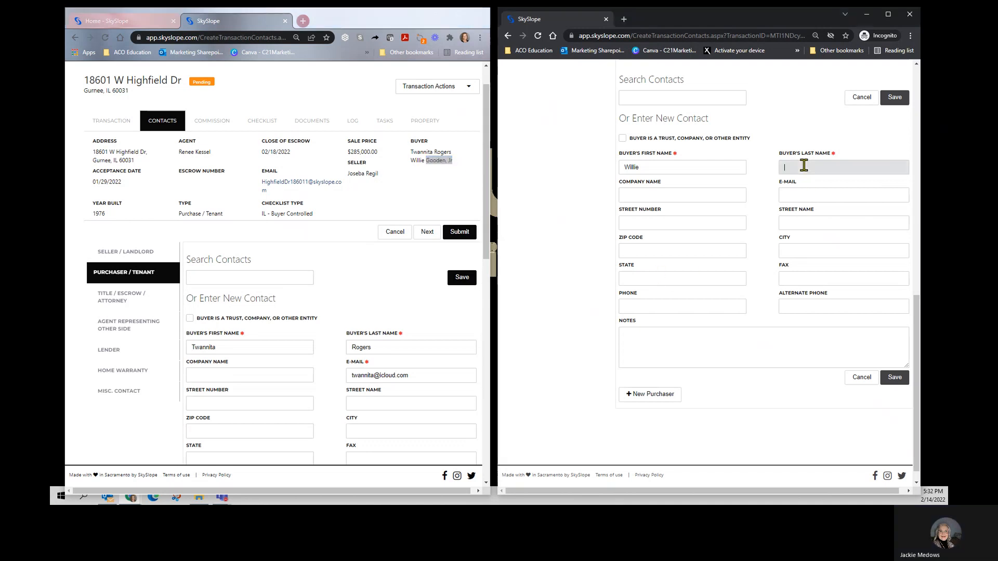
pyautogui.hotkey('ctrl', 'v')
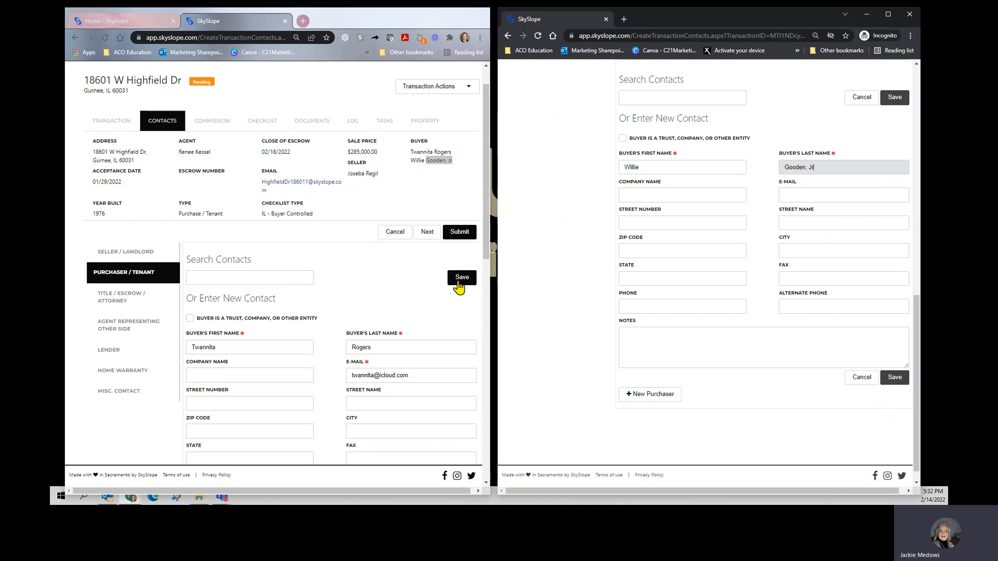
# Step: Restore the second buyer's correct last name in the existing transaction's purchaser form
pyautogui.scroll(-8, 454, 336)
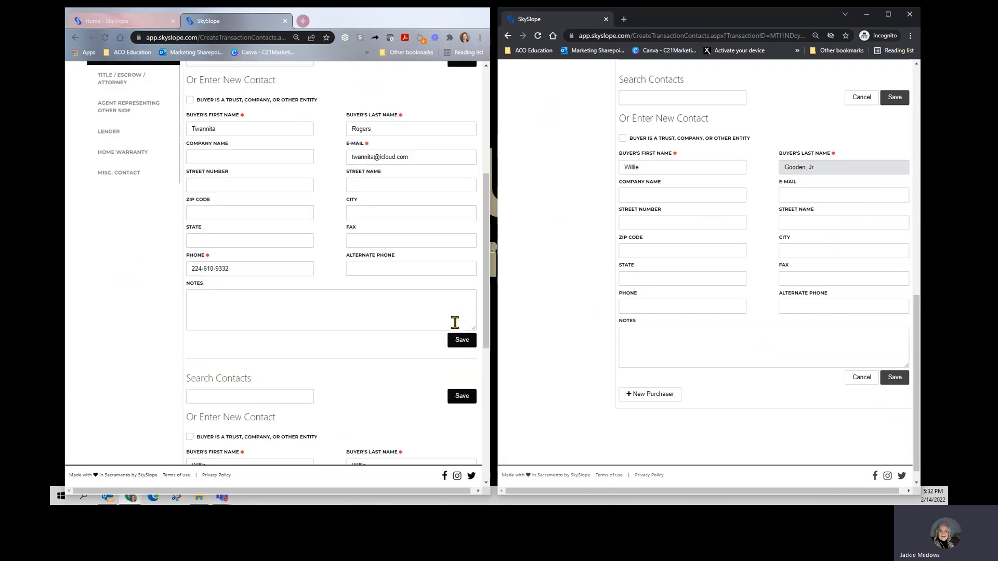
pyautogui.click(403, 263)
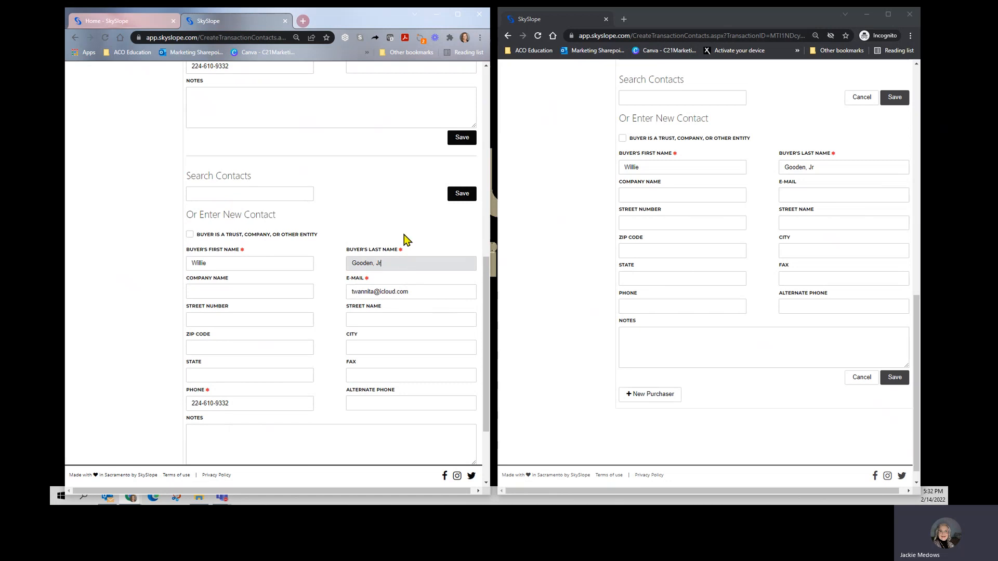
pyautogui.click(404, 235)
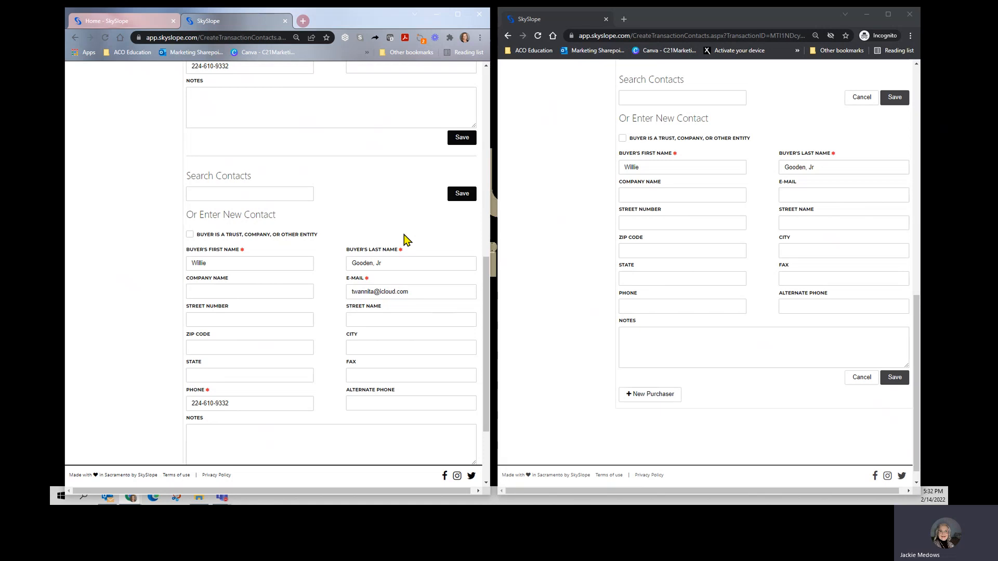
# Step: Copy the second buyer's e-mail and phone number from the existing transaction into the new transaction's second purchaser contact
pyautogui.doubleClick(433, 291)
pyautogui.tripleClick(434, 292)
pyautogui.hotkey('ctrl', 'c')
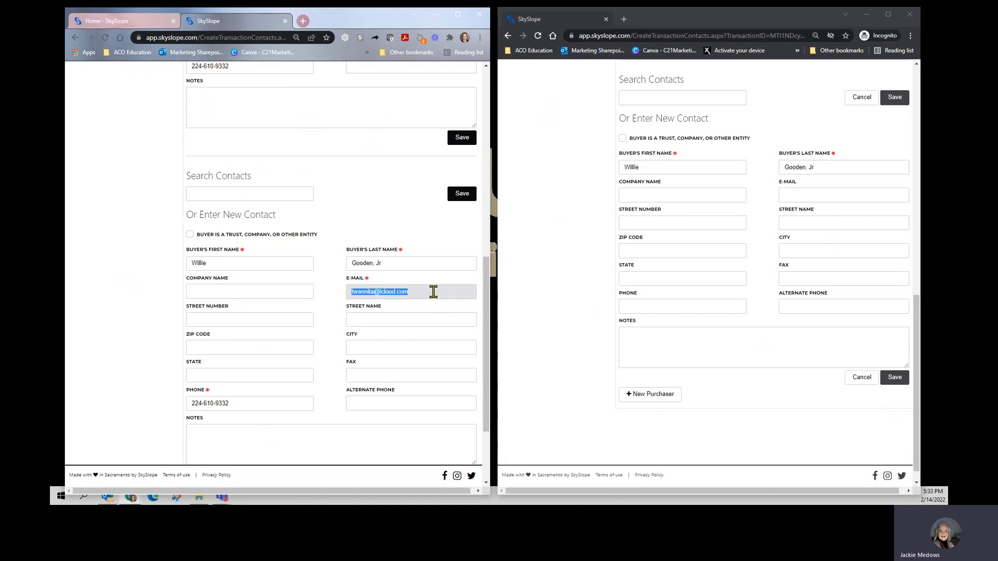
pyautogui.click(802, 194)
pyautogui.hotkey('ctrl', 'v')
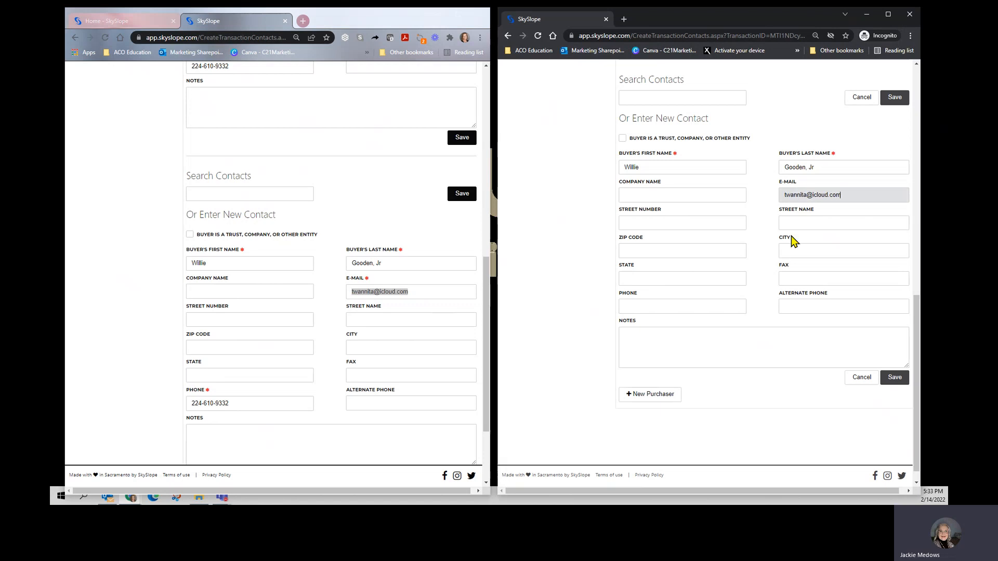
pyautogui.scroll(-2, 395, 314)
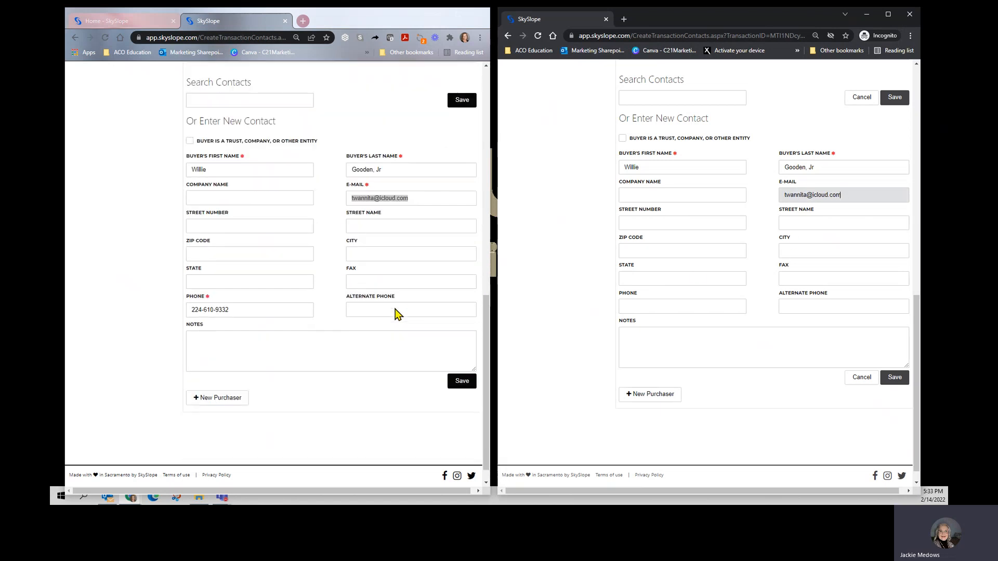
pyautogui.tripleClick(251, 310)
pyautogui.hotkey('ctrl', 'c')
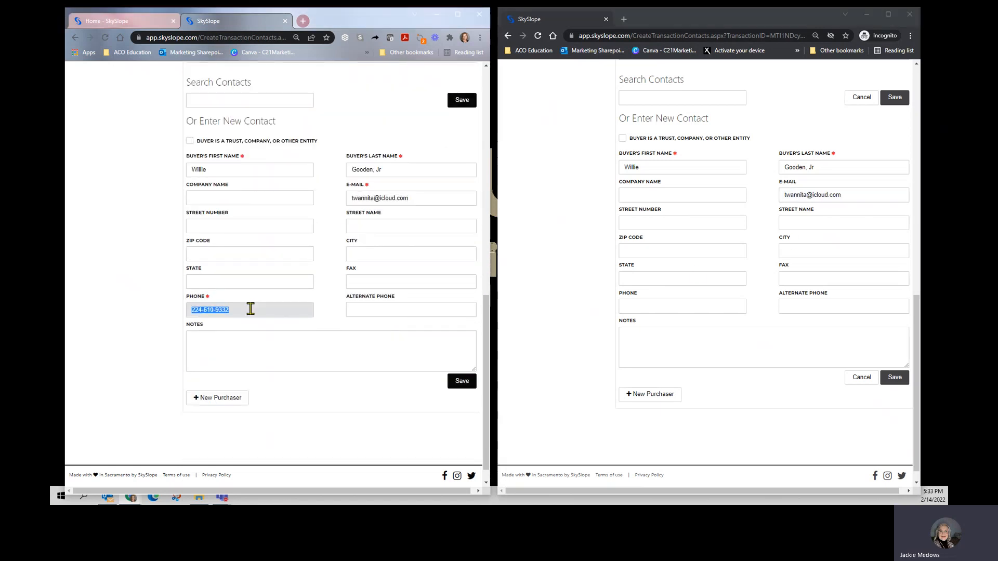
pyautogui.click(622, 305)
pyautogui.hotkey('ctrl', 'v')
# Step: Save the second purchaser contact in both the new and the existing transaction
pyautogui.click(899, 379)
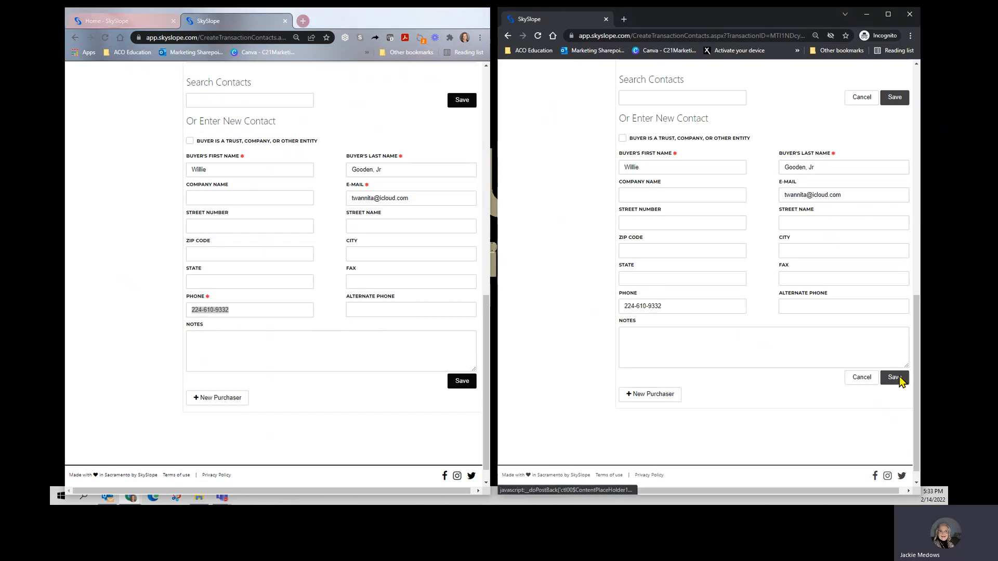
pyautogui.click(460, 386)
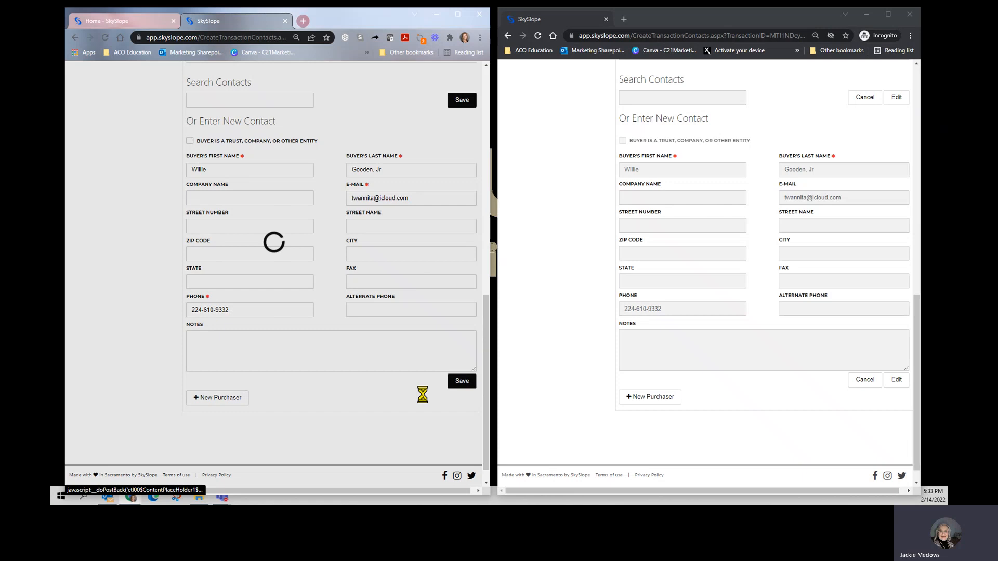
pyautogui.scroll(-1, 396, 398)
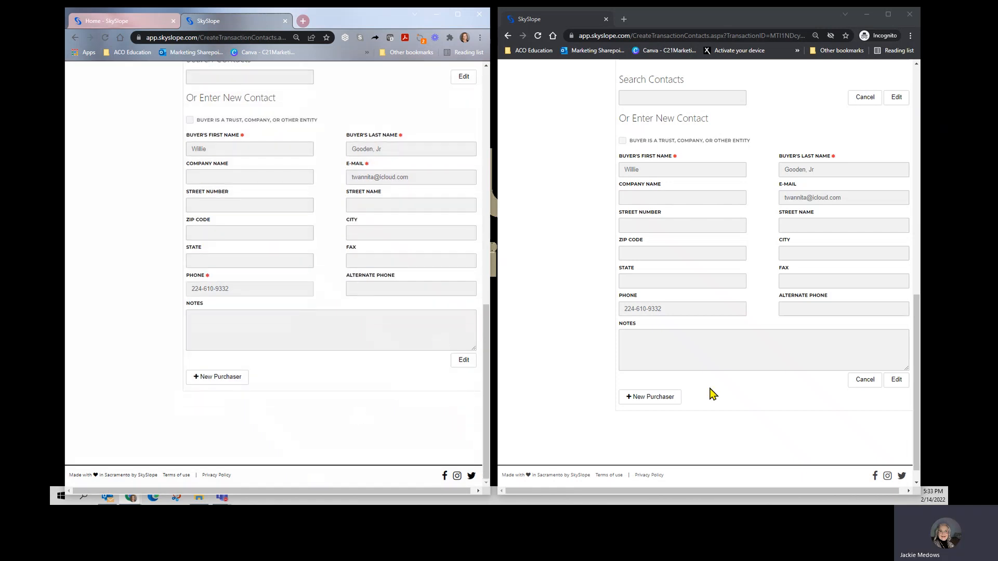
# Step: Open the Title / Escrow / Attorney contacts in both transactions and find their Attorney sections
pyautogui.scroll(4, 692, 332)
pyautogui.scroll(8, 387, 285)
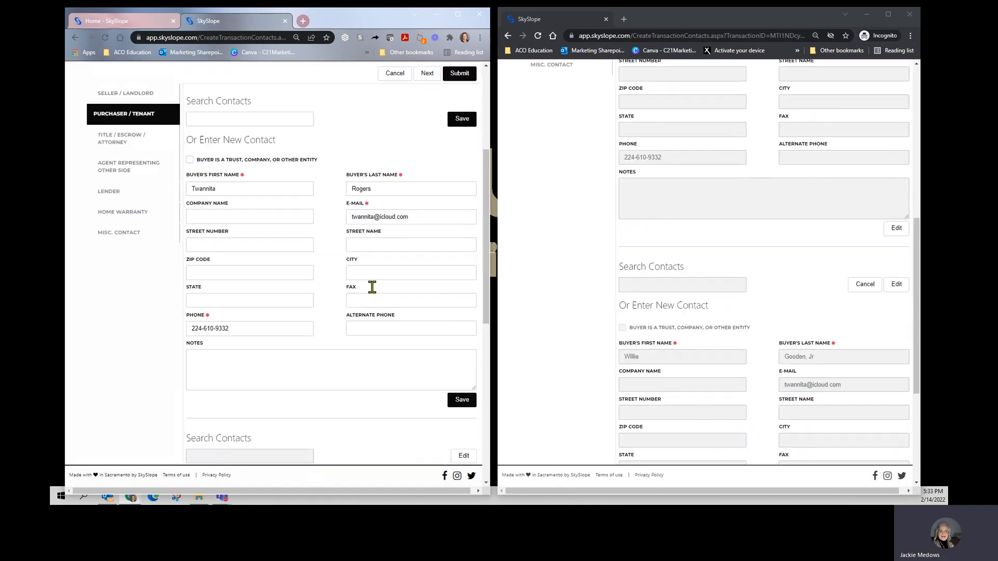
pyautogui.scroll(2, 372, 287)
pyautogui.click(94, 233)
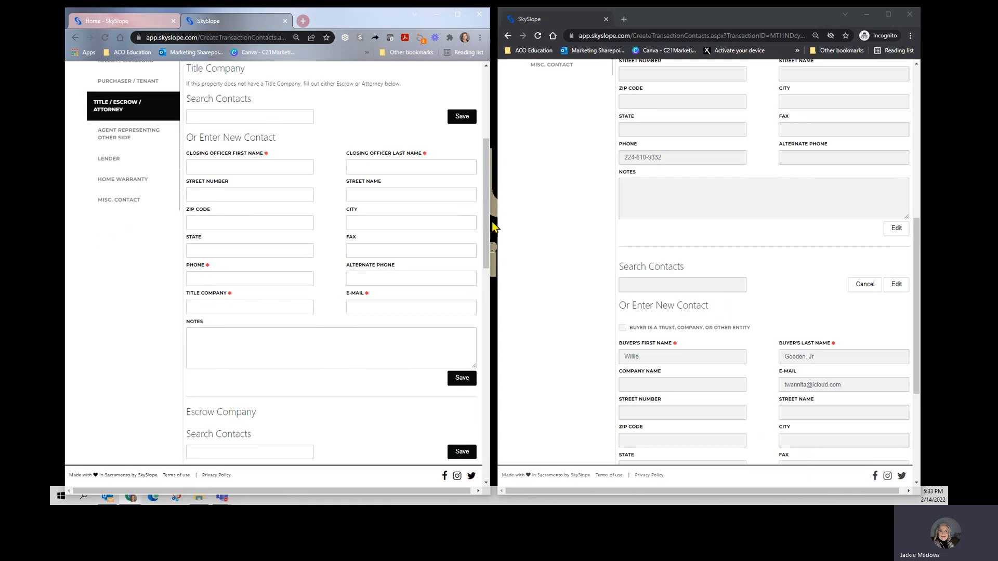
pyautogui.scroll(5, 576, 160)
pyautogui.click(564, 261)
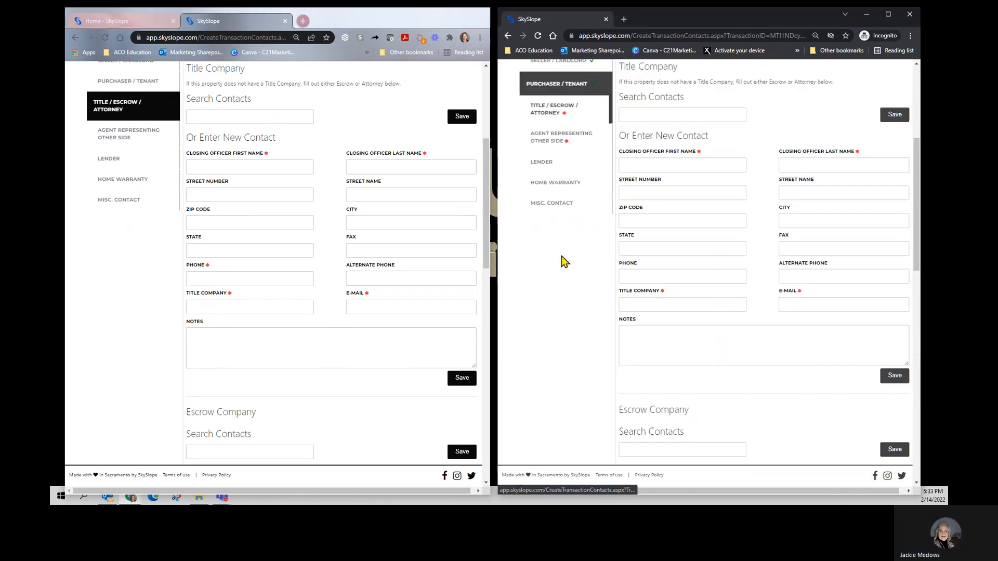
pyautogui.scroll(-8, 654, 180)
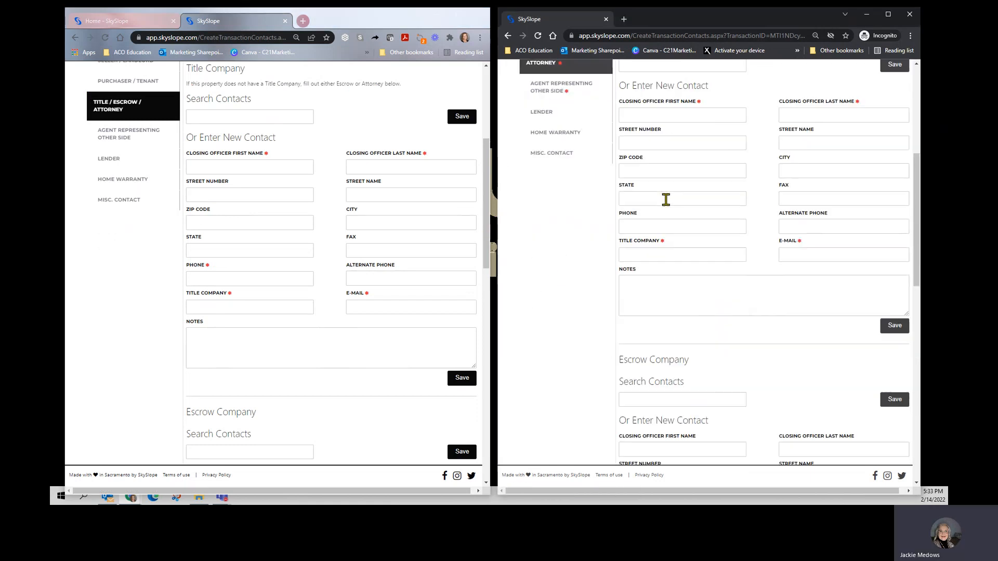
pyautogui.scroll(-3, 694, 322)
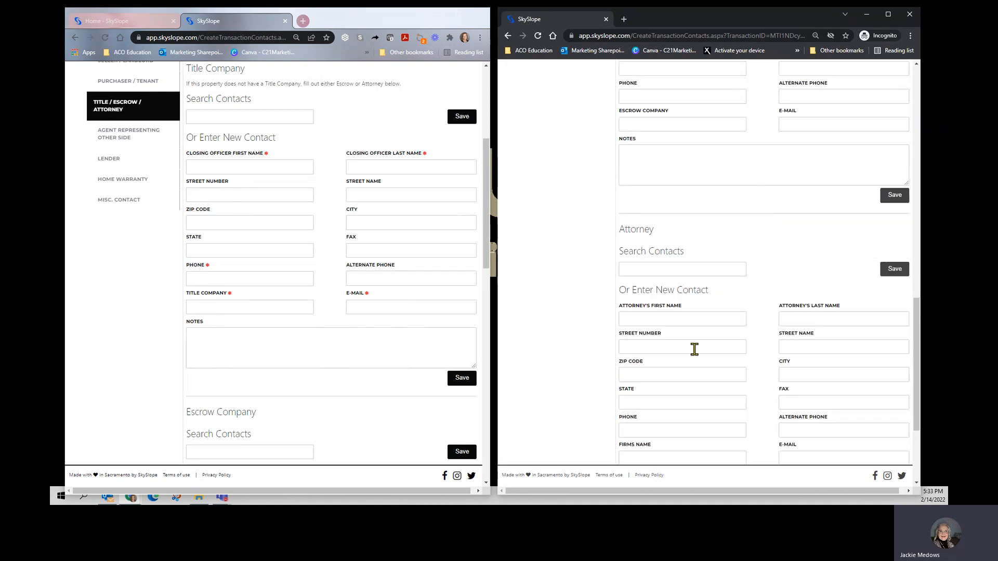
pyautogui.scroll(-5, 312, 276)
pyautogui.scroll(-8, 267, 254)
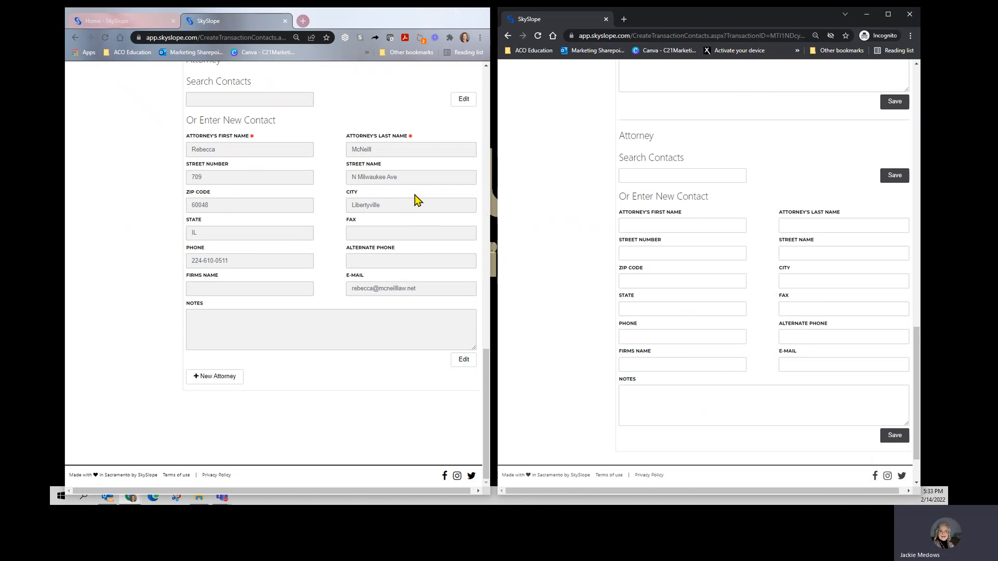
# Step: Make the existing attorney contact editable and copy the attorney's first and last name into the new transaction
pyautogui.click(463, 100)
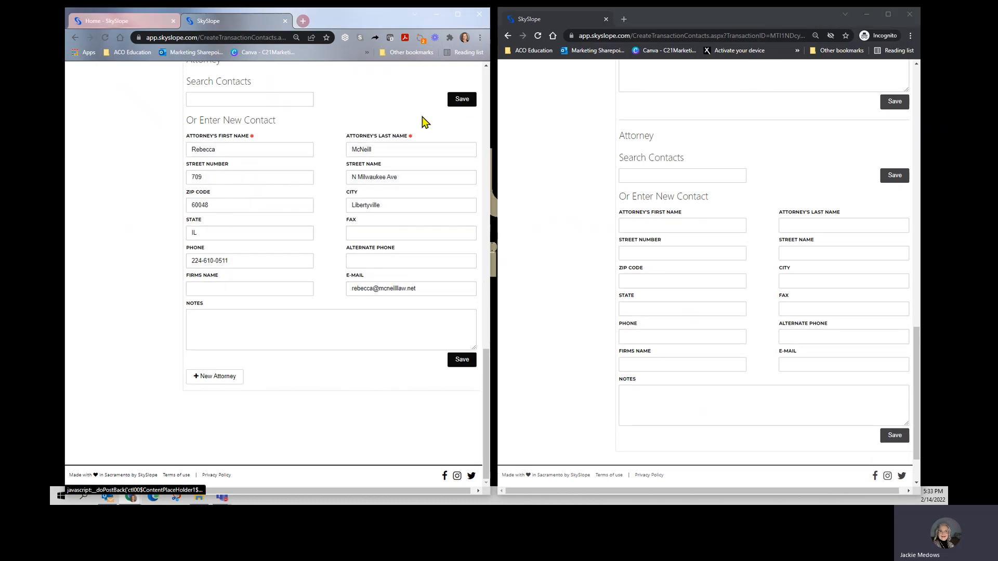
pyautogui.doubleClick(254, 150)
pyautogui.hotkey('ctrl', 'c')
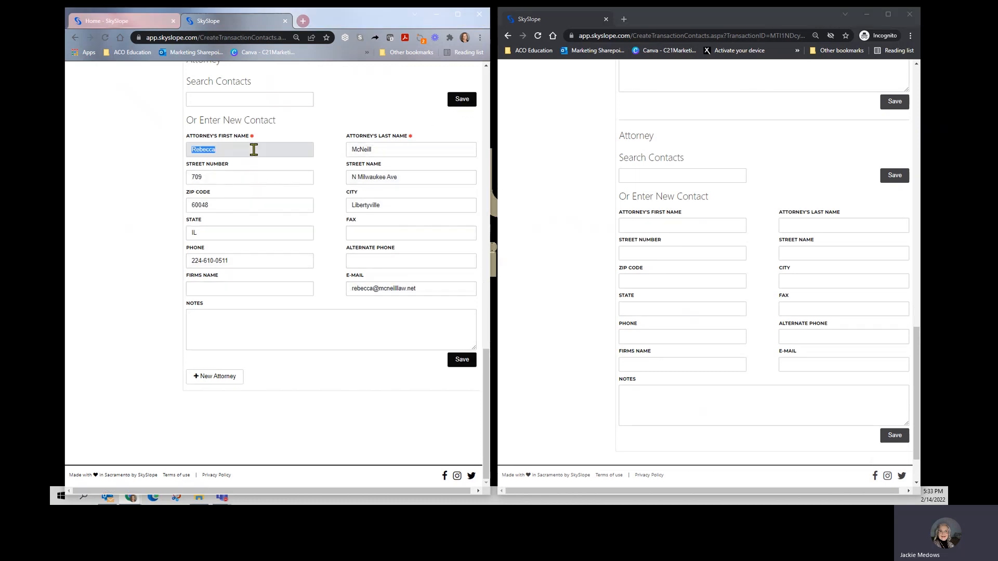
pyautogui.click(650, 226)
pyautogui.hotkey('ctrl', 'v')
pyautogui.doubleClick(403, 150)
pyautogui.hotkey('ctrl', 'c')
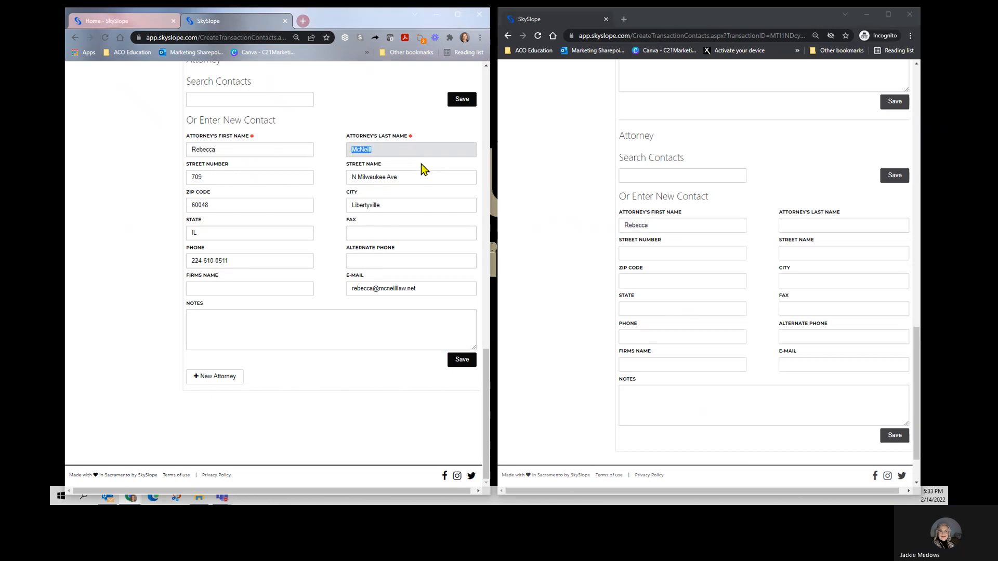
pyautogui.click(810, 228)
pyautogui.hotkey('ctrl', 'v')
# Step: Enter the attorney's street number, street name and ZIP code in the new transaction, matching the existing contact
pyautogui.click(664, 252)
pyautogui.write('709')
pyautogui.press('Tab')
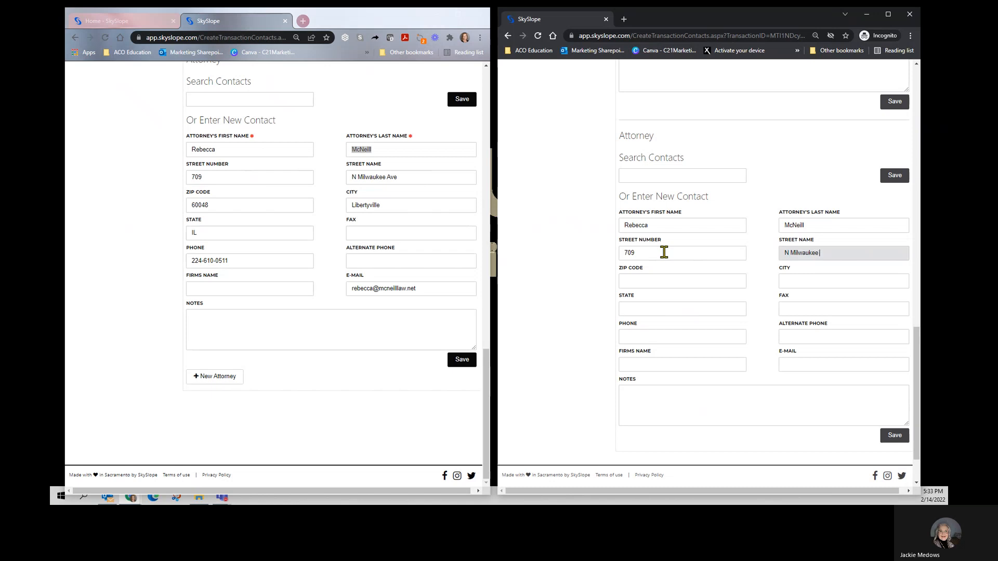
pyautogui.press('Tab')
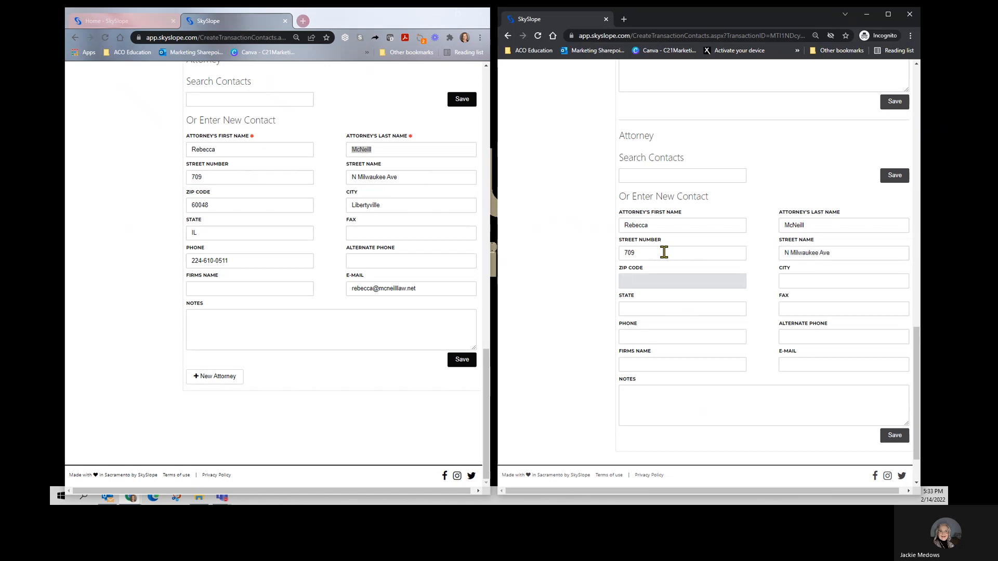
pyautogui.write('60048')
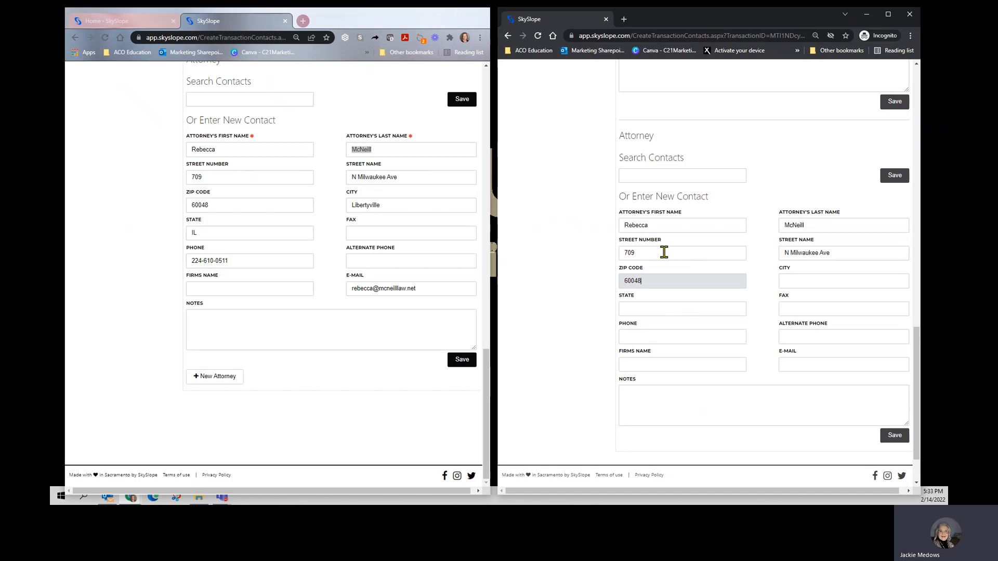
pyautogui.press('Tab')
pyautogui.scroll(3, 664, 252)
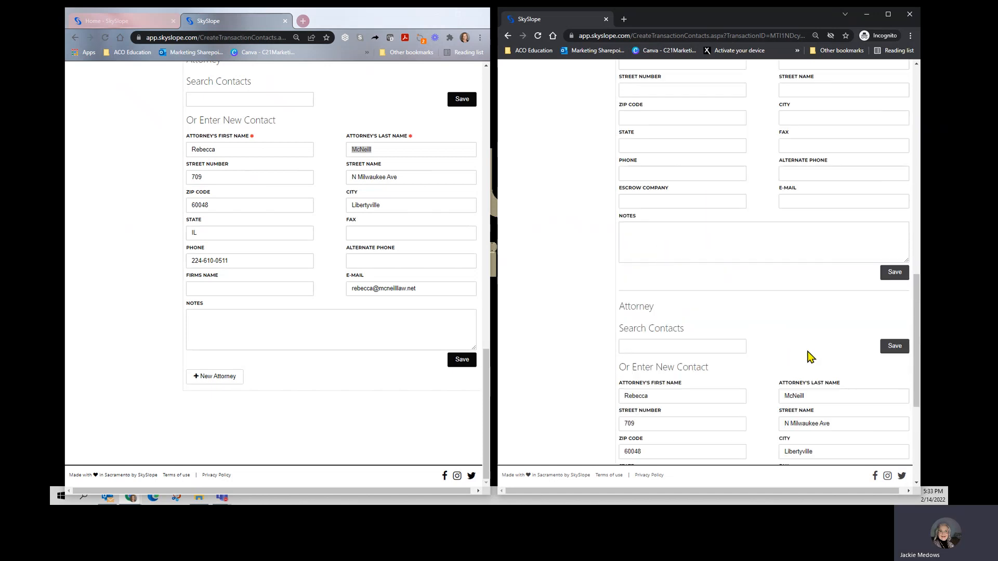
pyautogui.scroll(-3, 806, 351)
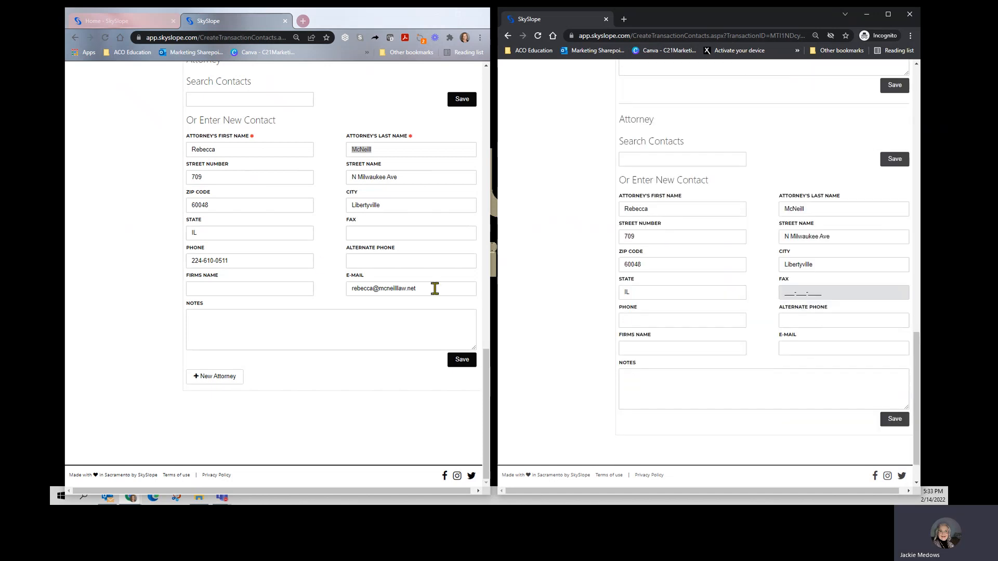
# Step: Add the attorney's phone number and e-mail to the new transaction, and save the attorney contact in both transactions
pyautogui.scroll(-1, 641, 323)
pyautogui.click(635, 276)
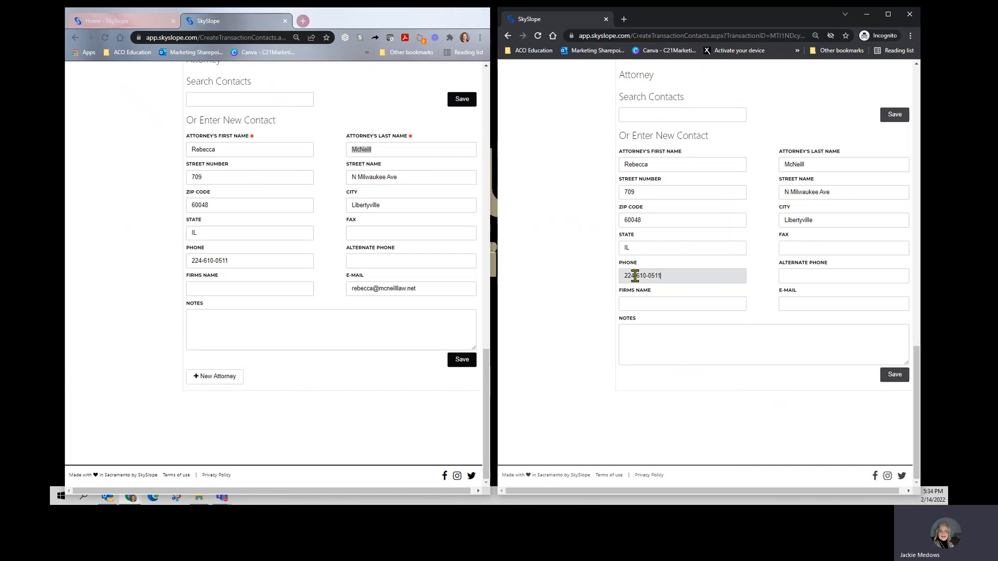
pyautogui.click(434, 288)
pyautogui.tripleClick(434, 288)
pyautogui.hotkey('ctrl', 'c')
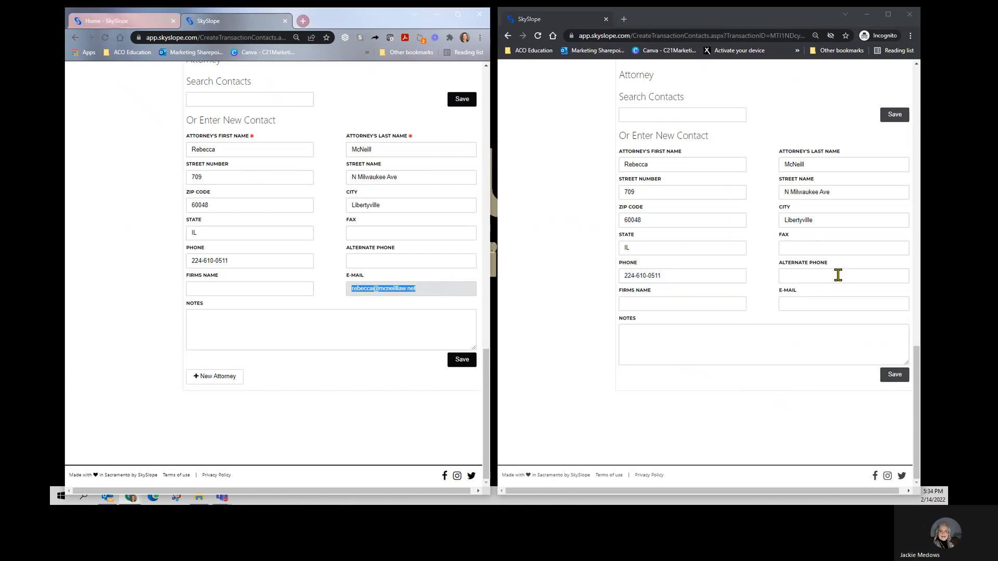
pyautogui.click(811, 304)
pyautogui.hotkey('ctrl', 'v')
pyautogui.click(463, 360)
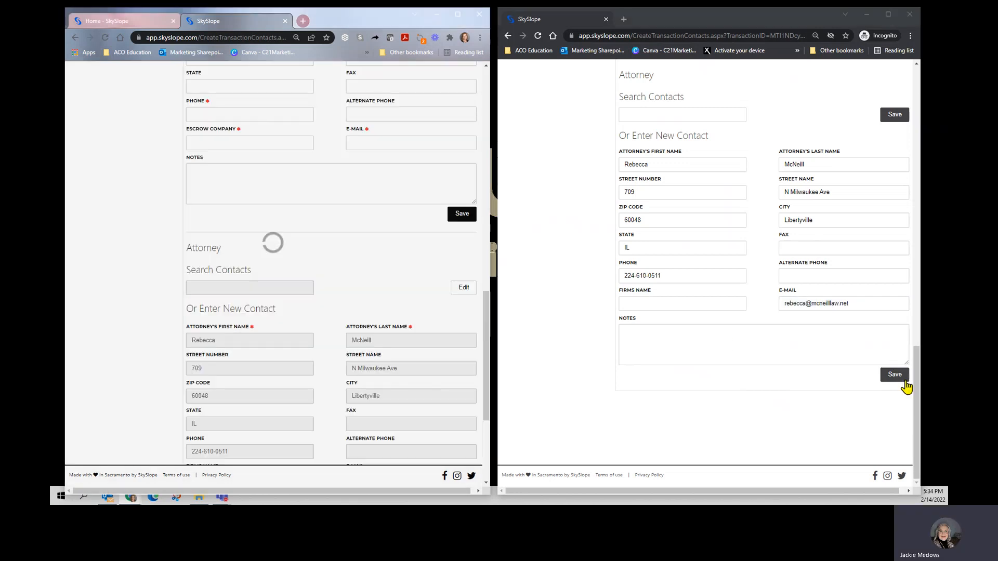
pyautogui.click(896, 376)
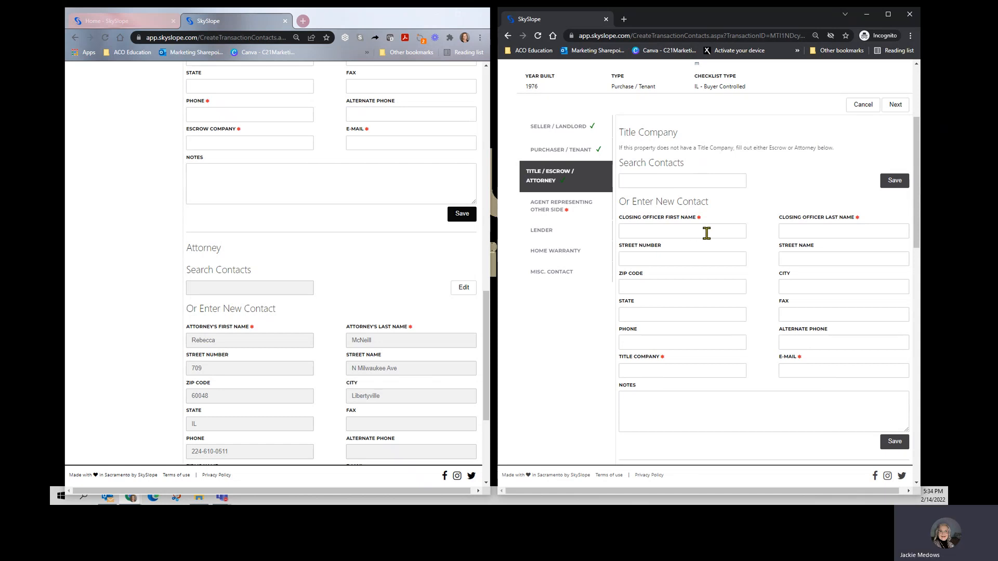
# Step: Open the Agent Representing Other Side contact in both transactions
pyautogui.scroll(6, 268, 268)
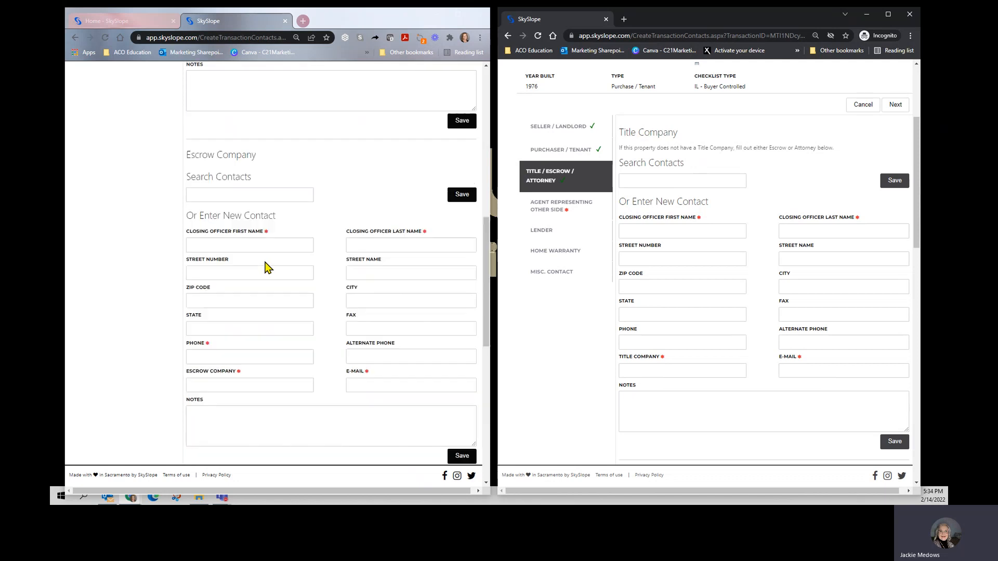
pyautogui.scroll(6, 268, 268)
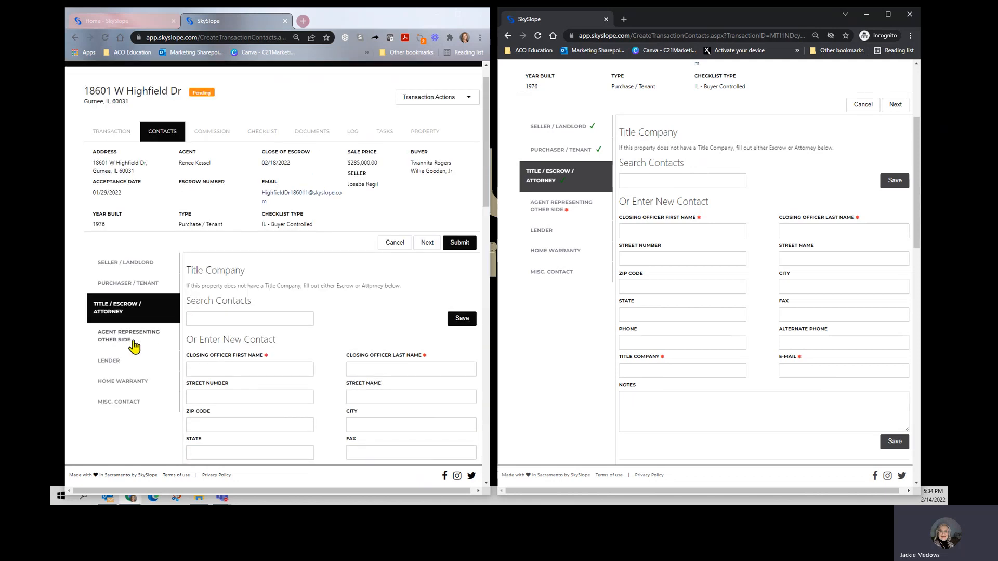
pyautogui.click(134, 344)
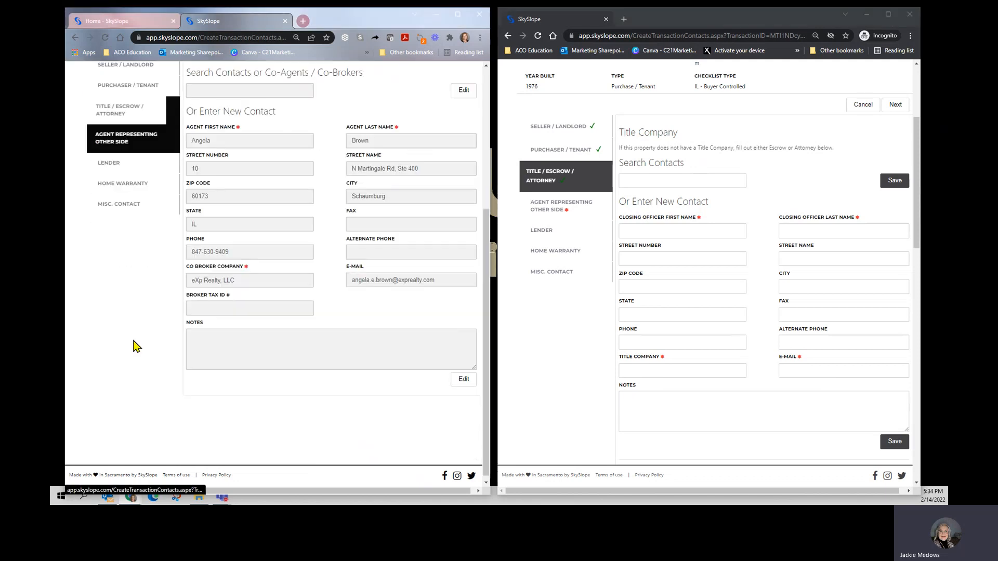
pyautogui.click(529, 210)
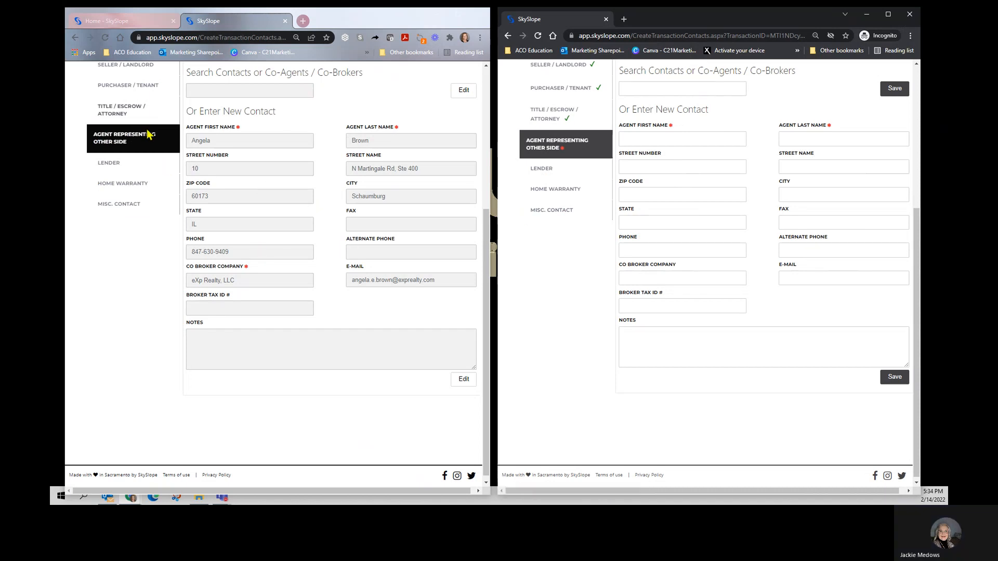
# Step: Make the existing other-side agent contact editable and copy the agent's first and last name into the new transaction
pyautogui.click(464, 90)
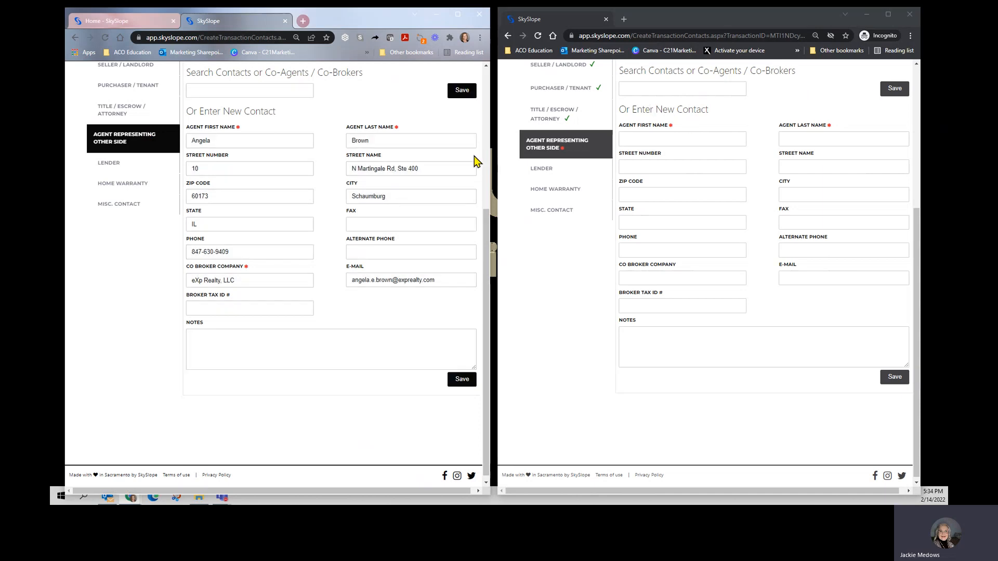
pyautogui.doubleClick(245, 137)
pyautogui.hotkey('ctrl', 'c')
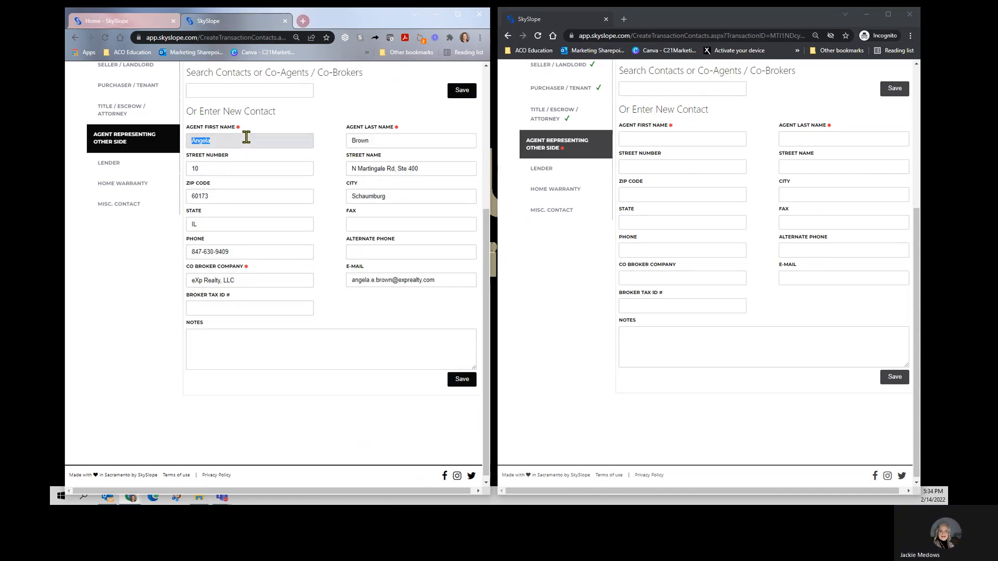
pyautogui.click(705, 134)
pyautogui.hotkey('ctrl', 'v')
pyautogui.doubleClick(374, 142)
pyautogui.hotkey('ctrl', 'c')
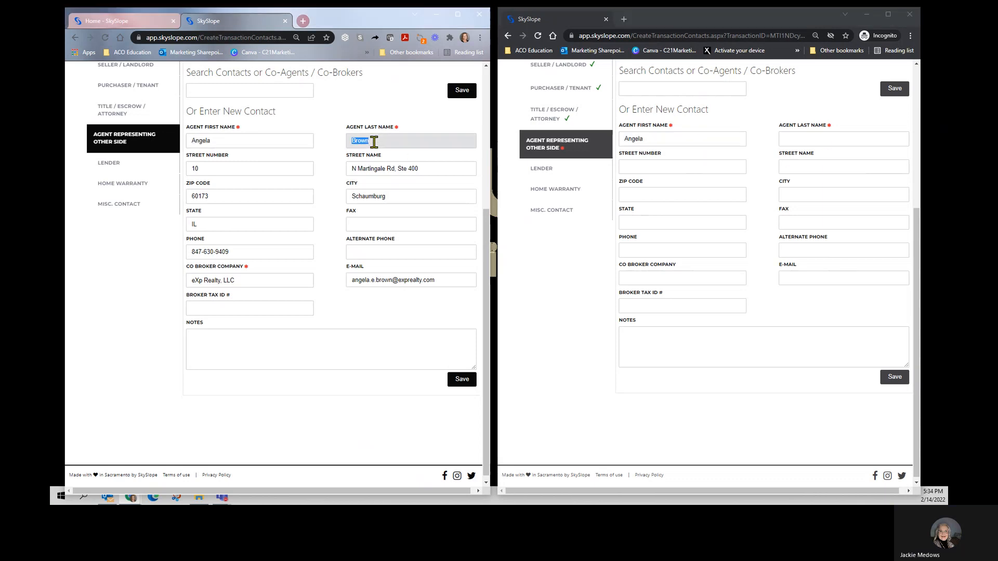
pyautogui.click(823, 140)
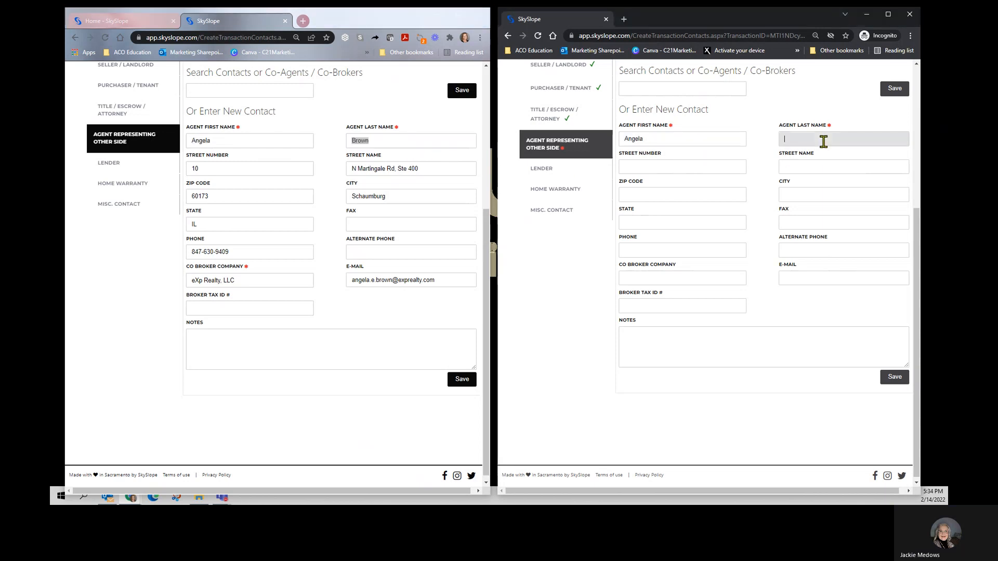
pyautogui.hotkey('ctrl', 'v')
# Step: Fill in the other-side agent's street name, street number and ZIP code in the new transaction, matching the existing contact
pyautogui.tripleClick(452, 169)
pyautogui.click(814, 167)
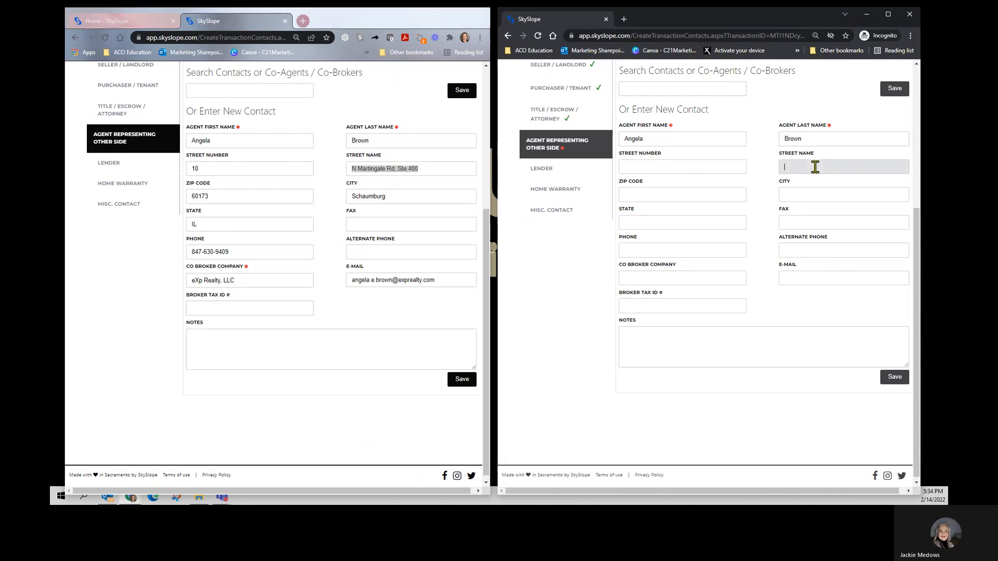
pyautogui.write('N Martingale Rd, Ste 400')
pyautogui.click(635, 168)
pyautogui.write('10')
pyautogui.click(666, 196)
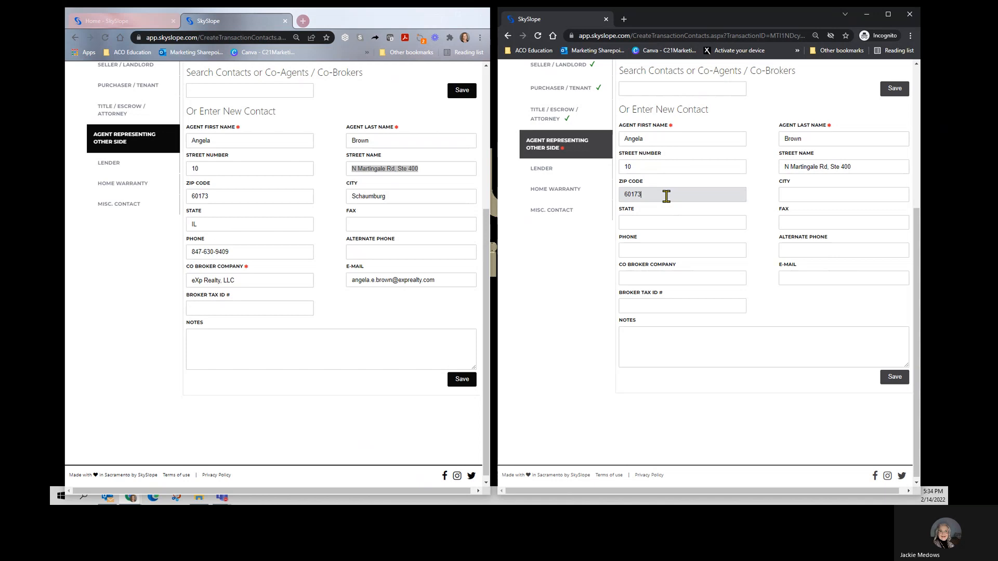
pyautogui.write('60173')
pyautogui.press('Tab')
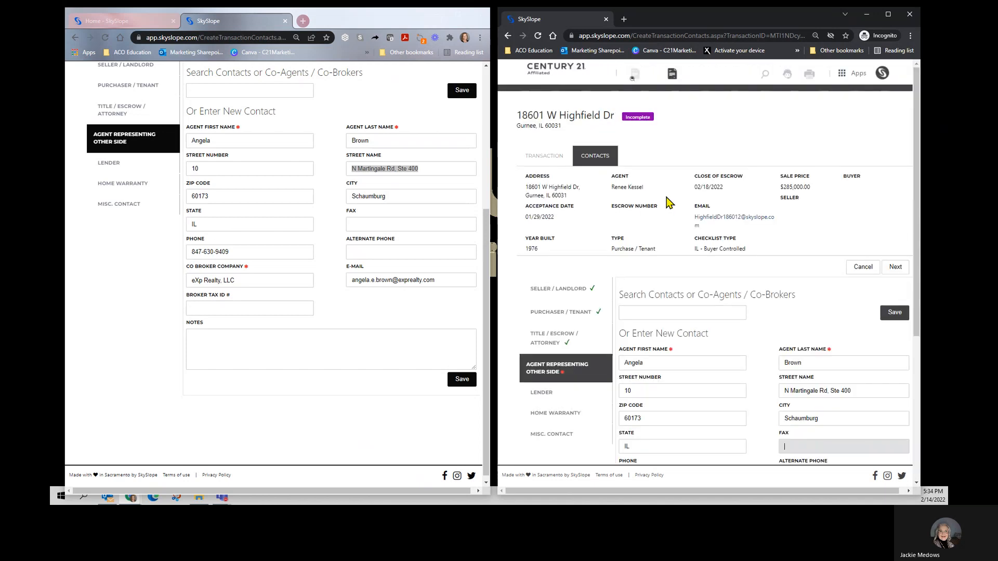
# Step: Copy the other-side agent's phone number and the co-broker company eXp Realty, LLC into the new transaction
pyautogui.scroll(-5, 774, 327)
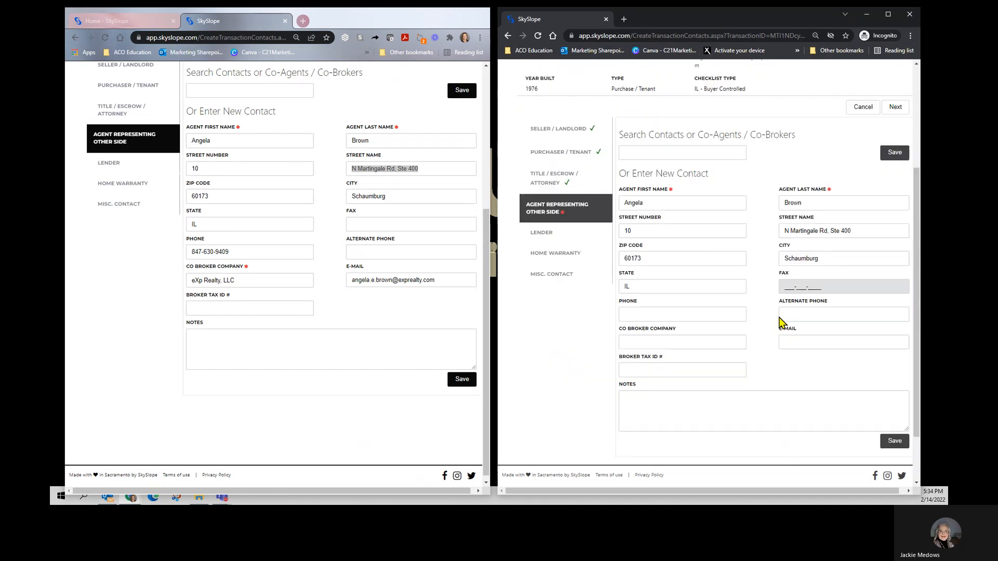
pyautogui.tripleClick(242, 250)
pyautogui.hotkey('ctrl', 'c')
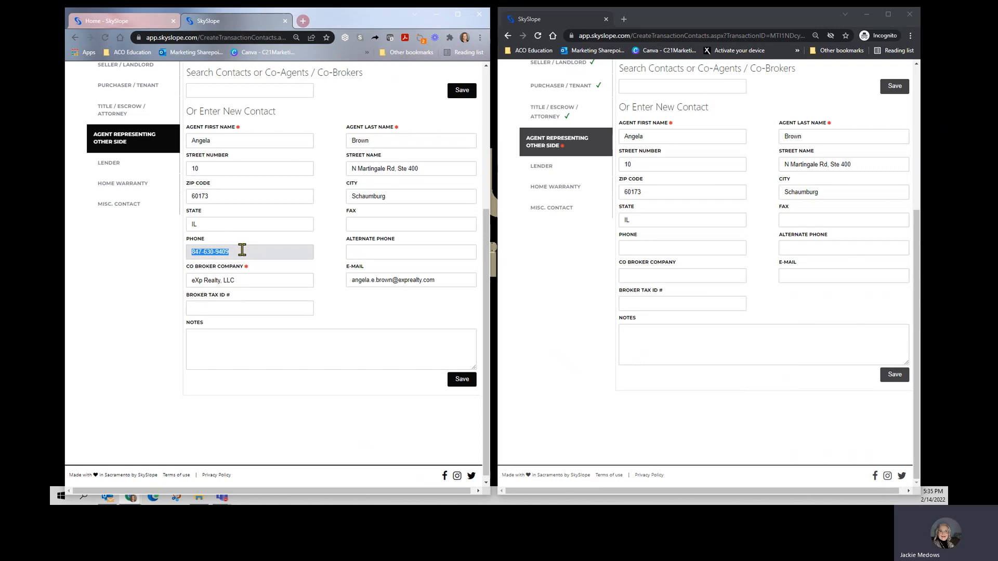
pyautogui.click(639, 246)
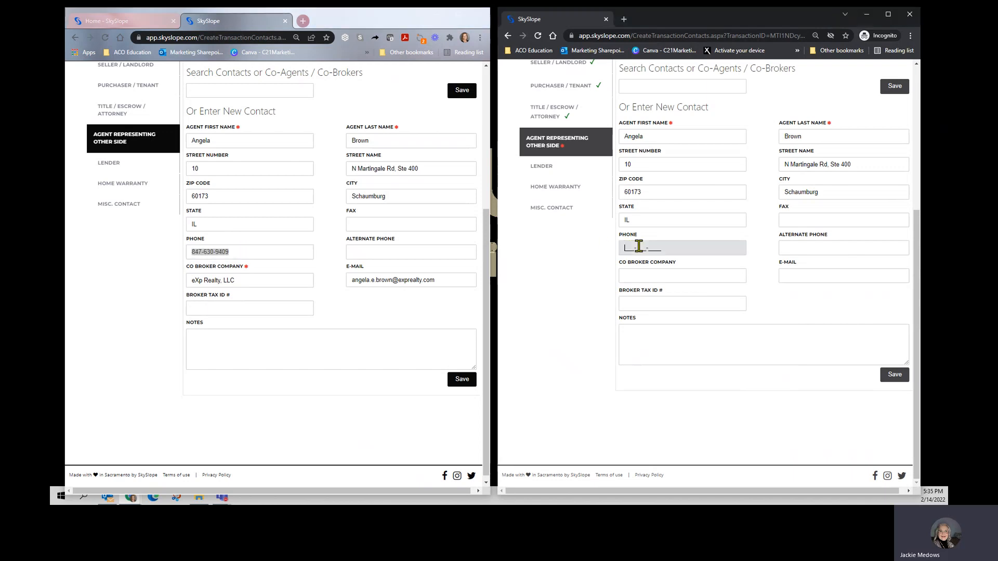
pyautogui.hotkey('ctrl', 'v')
pyautogui.tripleClick(266, 283)
pyautogui.hotkey('ctrl', 'c')
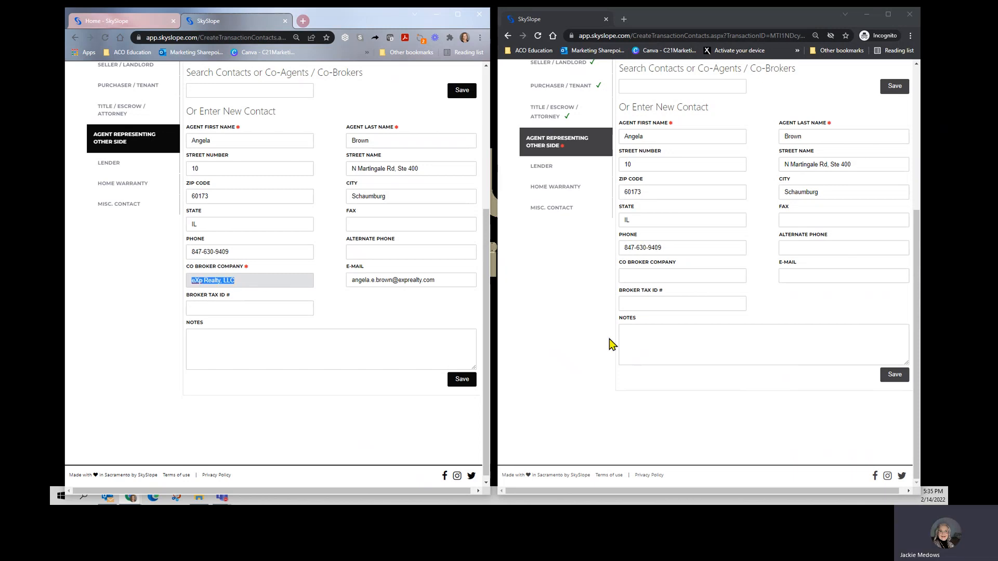
pyautogui.click(663, 271)
pyautogui.hotkey('ctrl', 'v')
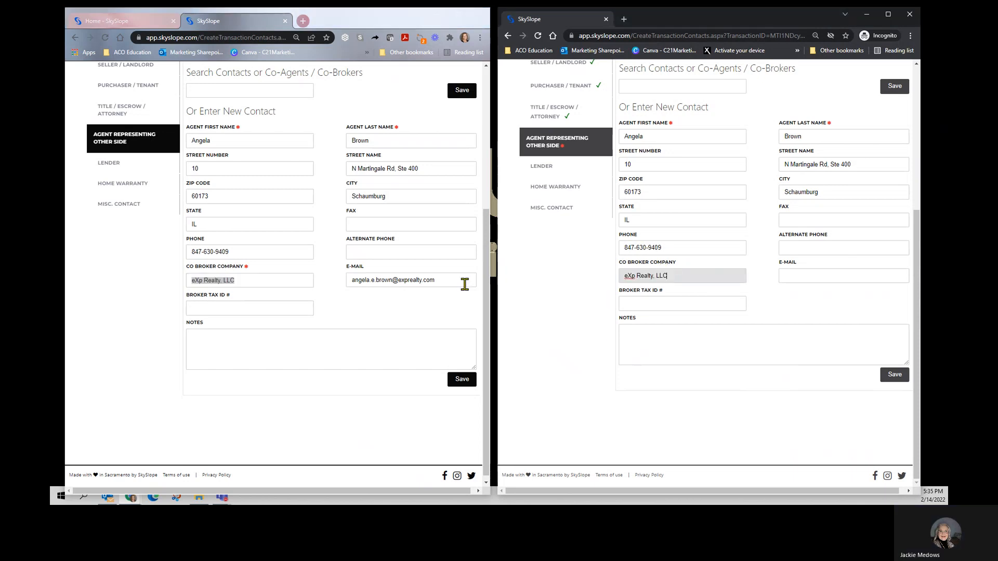
# Step: Copy the other-side agent's e-mail into the new transaction and save the agent contact in both transactions
pyautogui.tripleClick(446, 280)
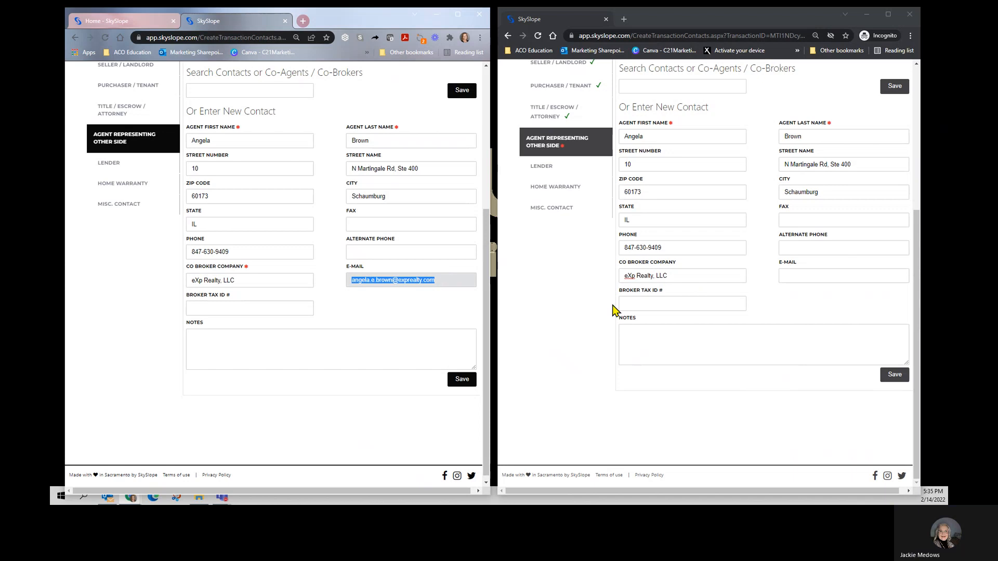
pyautogui.click(795, 276)
pyautogui.hotkey('ctrl', 'v')
pyautogui.click(894, 378)
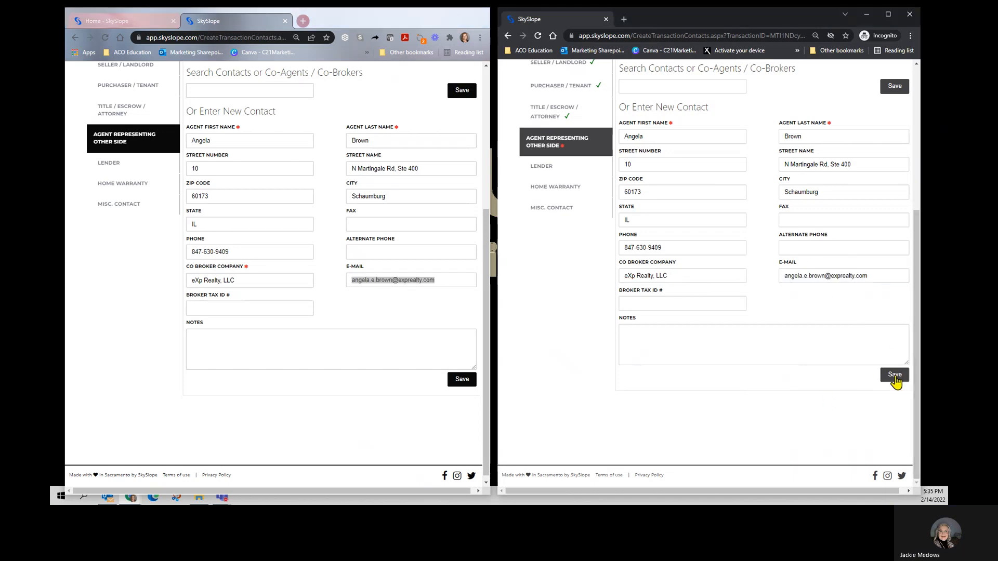
pyautogui.click(462, 379)
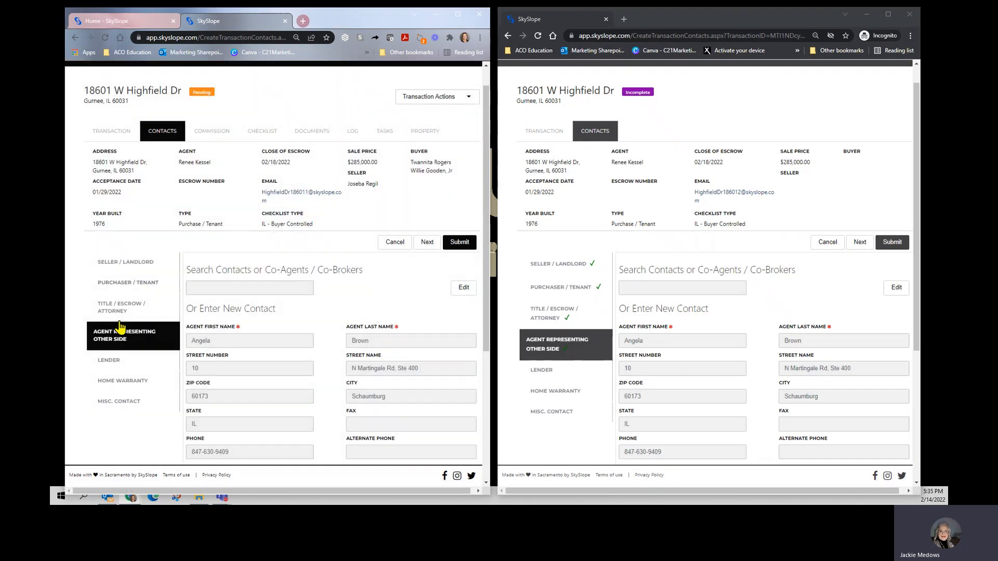
# Step: Open the Lender contact in both transactions and make the existing one editable
pyautogui.scroll(-1, 111, 354)
pyautogui.click(110, 321)
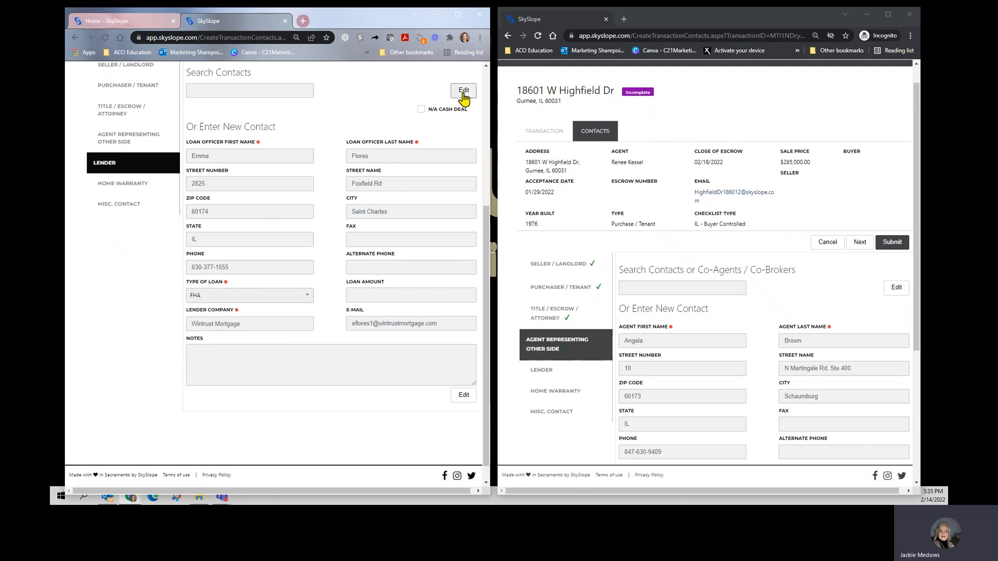
pyautogui.click(464, 91)
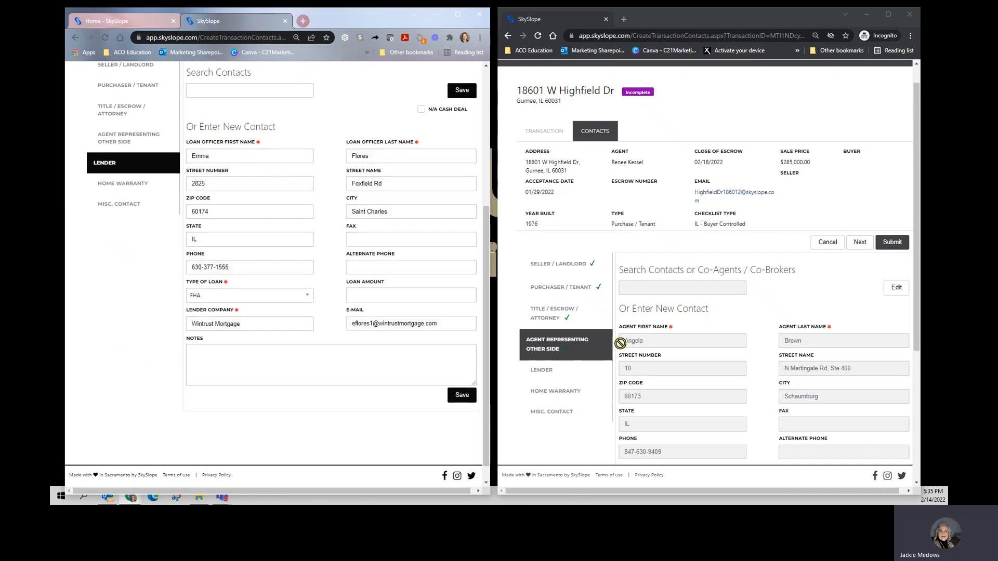
pyautogui.click(540, 370)
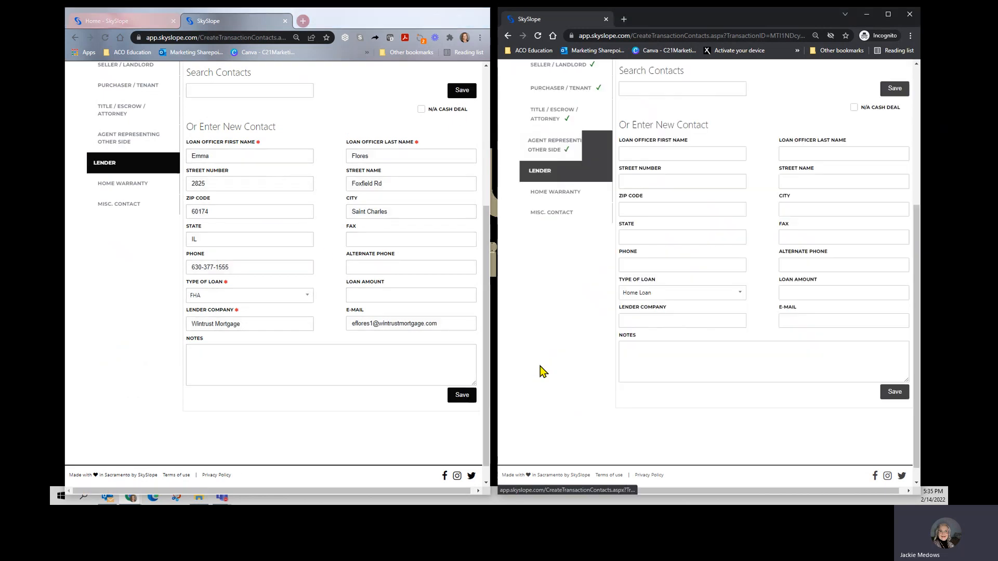
# Step: Fill in the loan officer's first name, street number and ZIP code in the new transaction, matching the existing lender contact
pyautogui.doubleClick(259, 155)
pyautogui.hotkey('ctrl', 'c')
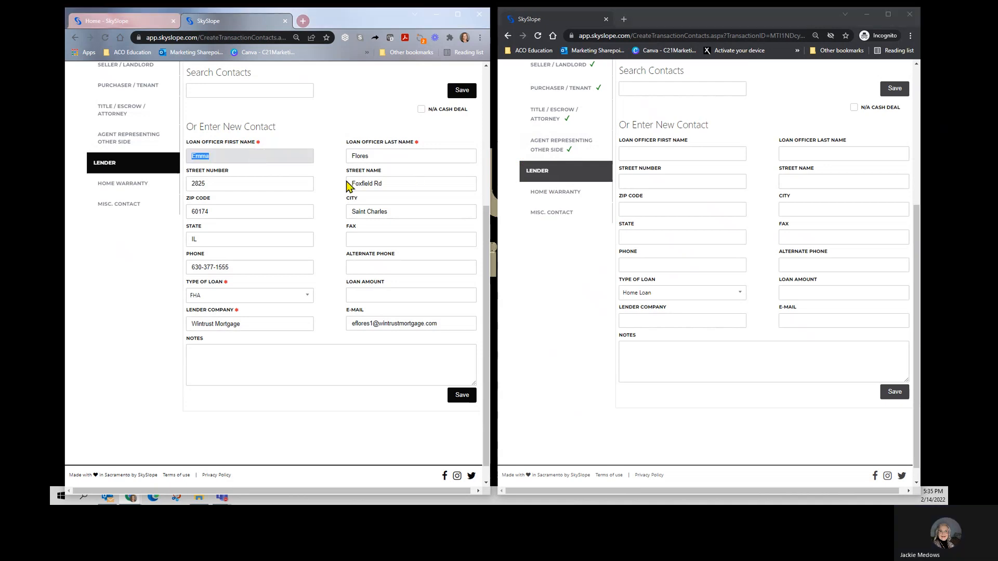
pyautogui.click(673, 153)
pyautogui.hotkey('ctrl', 'v')
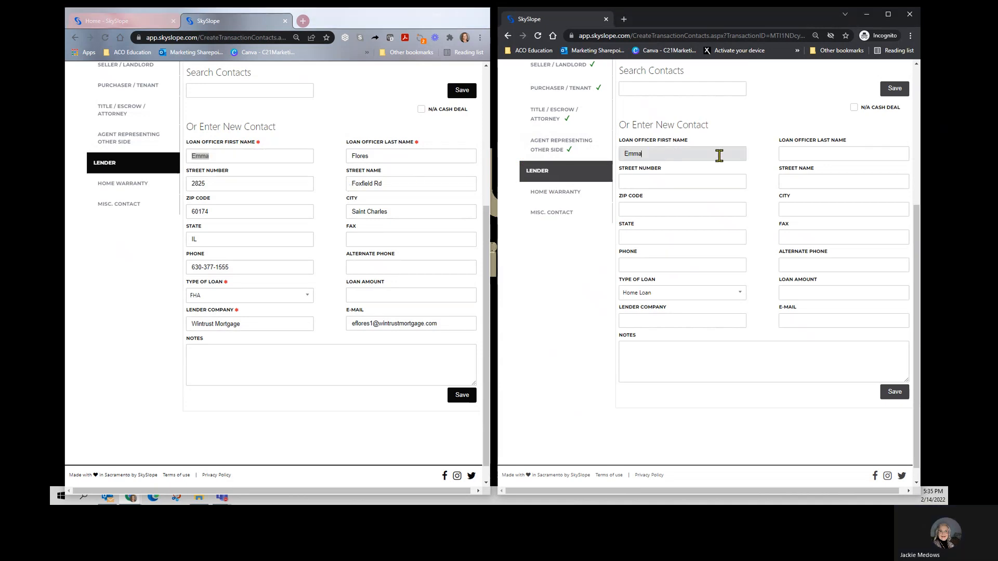
pyautogui.click(245, 188)
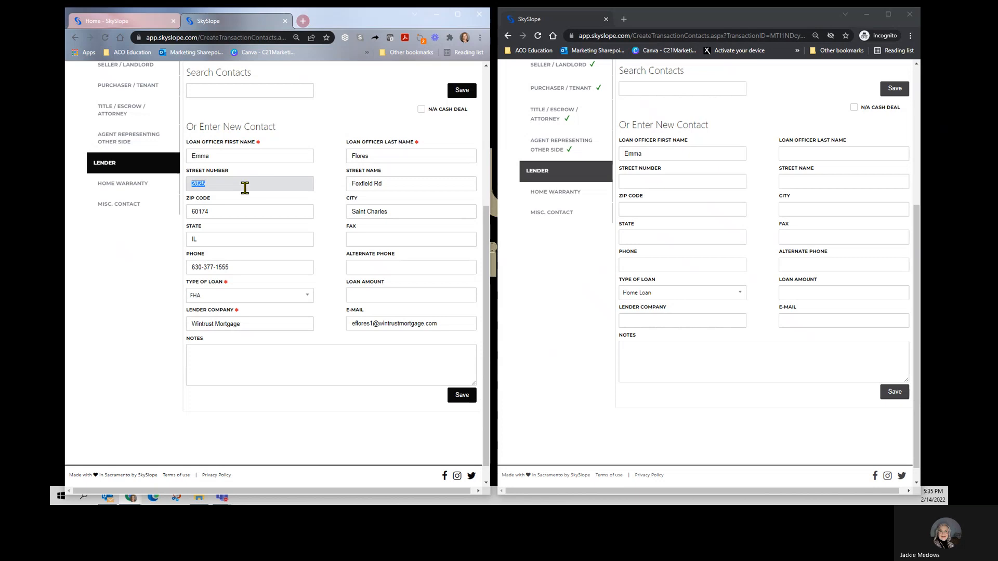
pyautogui.click(656, 181)
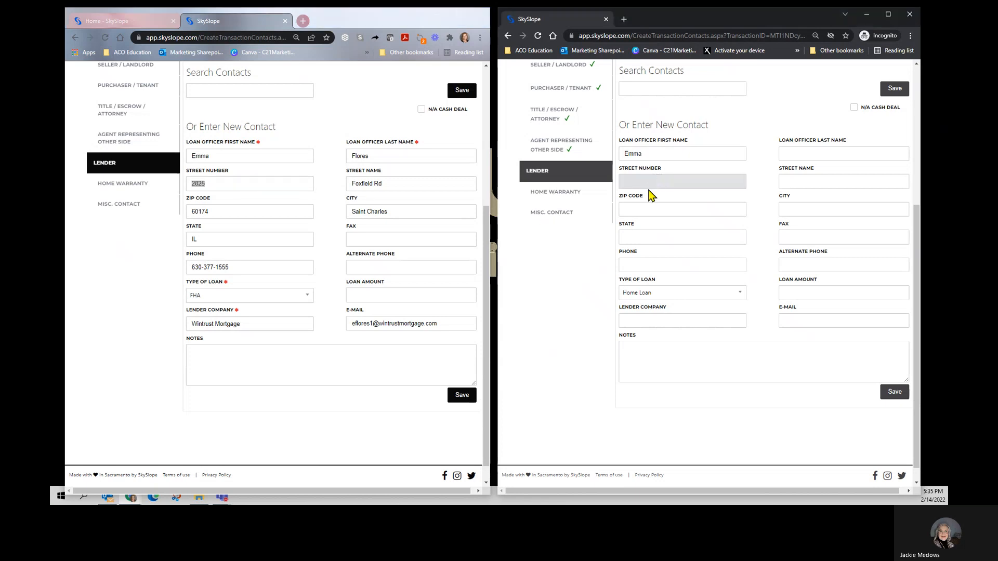
pyautogui.click(626, 207)
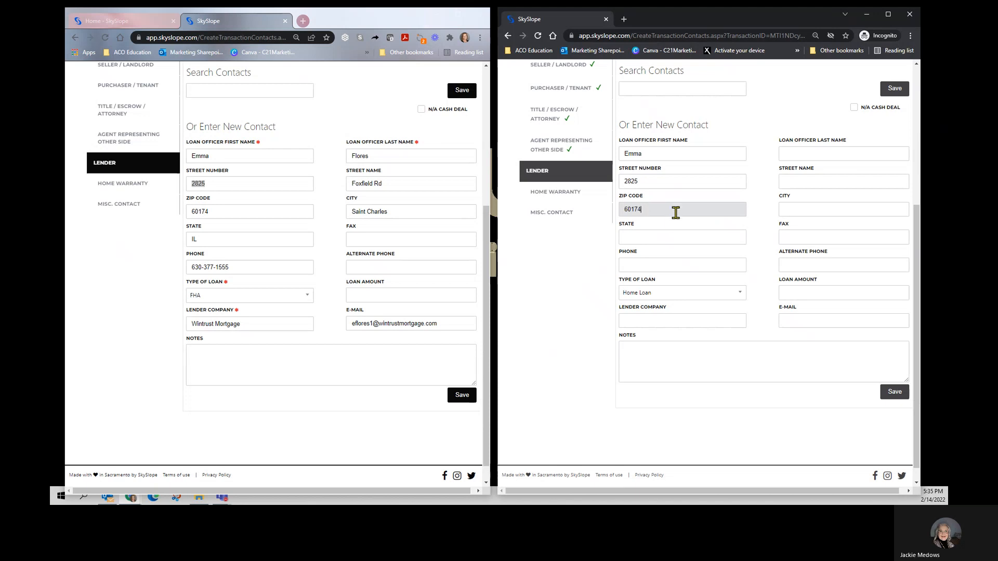
pyautogui.press('Tab')
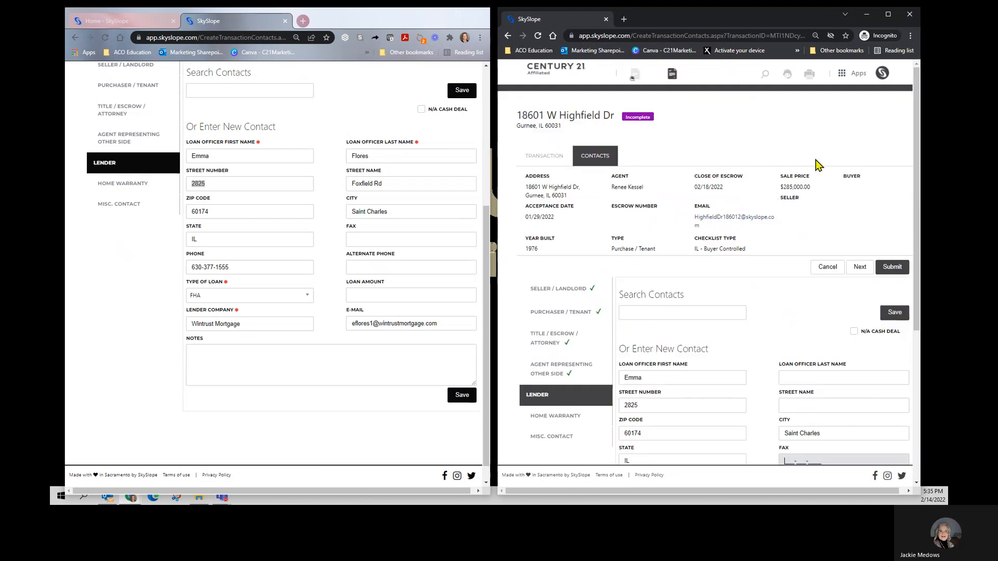
# Step: Enter the loan officer's last name and street name in the new transaction's Lender contact
pyautogui.scroll(-3, 813, 343)
pyautogui.click(806, 238)
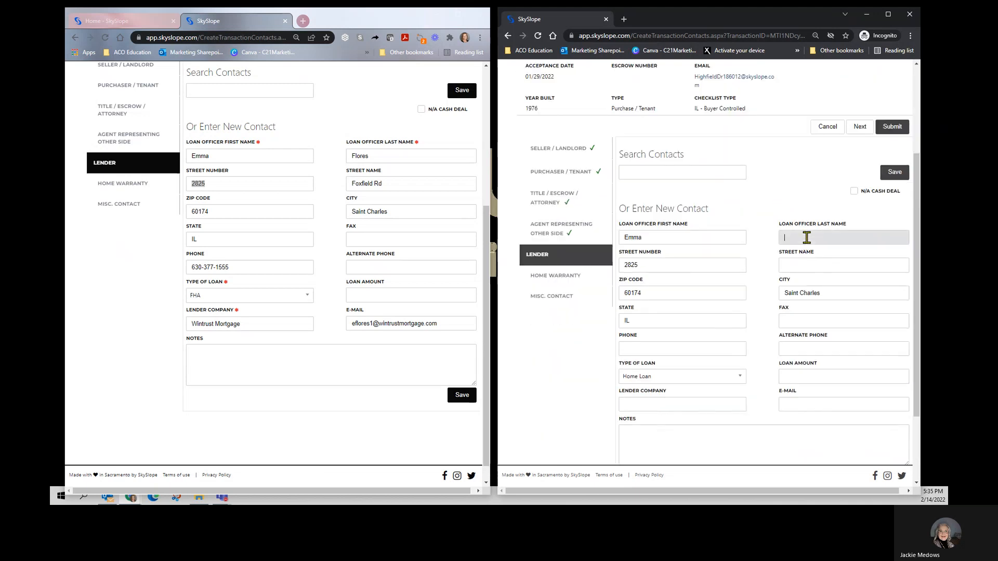
pyautogui.write('Flores')
pyautogui.press('Tab')
pyautogui.press('Tab')
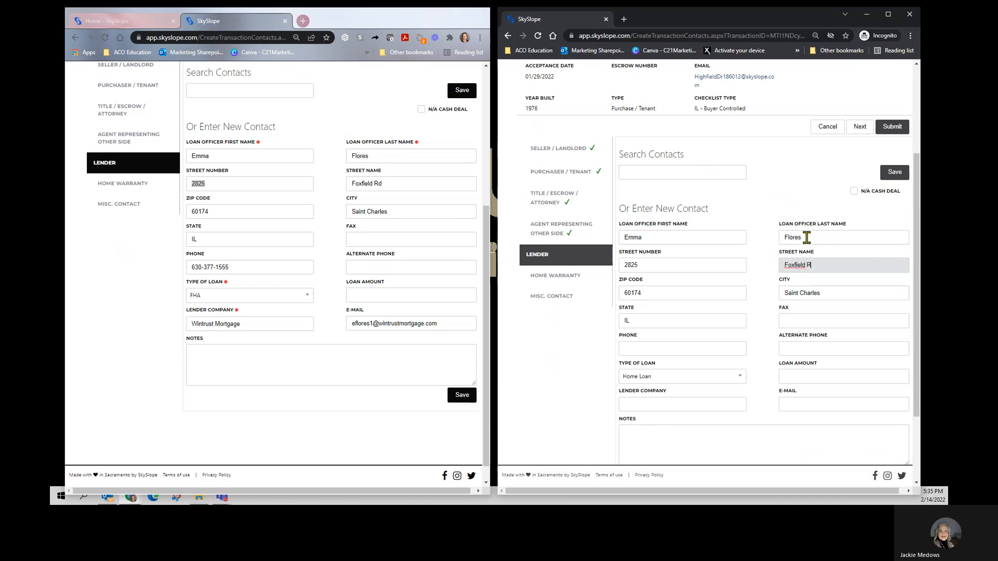
# Step: Copy the lender's phone number into the new transaction and set the type of loan to FHA
pyautogui.tripleClick(254, 268)
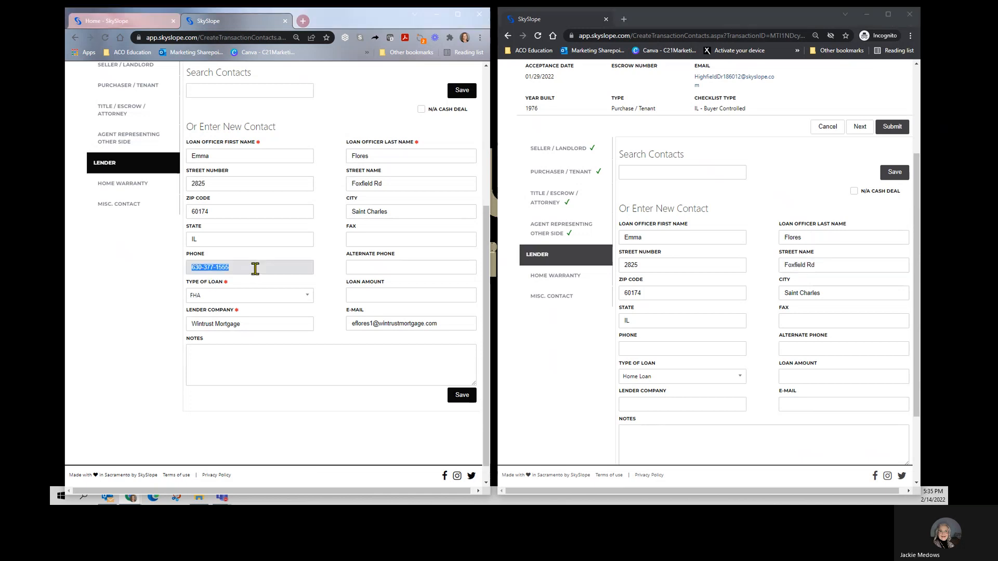
pyautogui.click(644, 349)
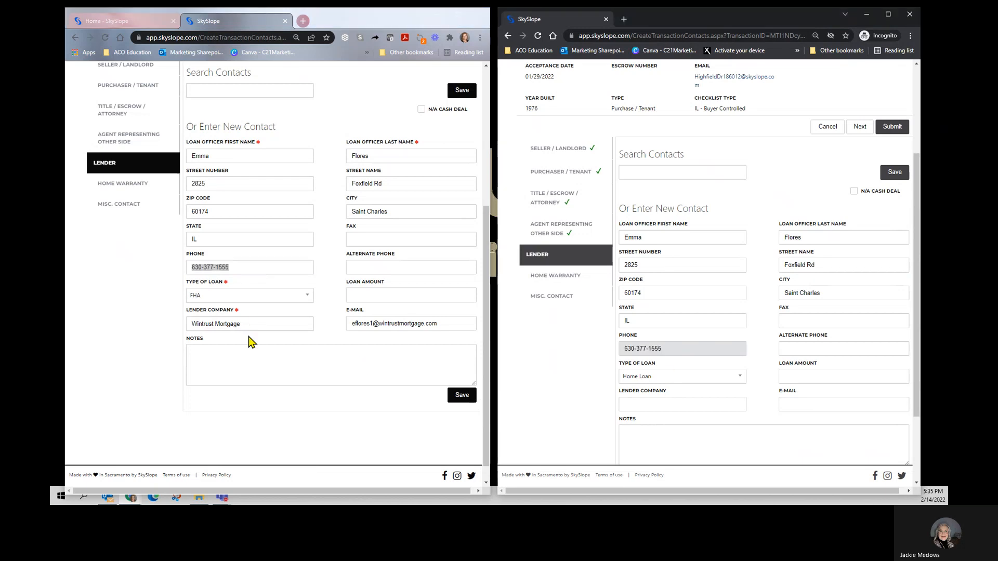
pyautogui.click(673, 376)
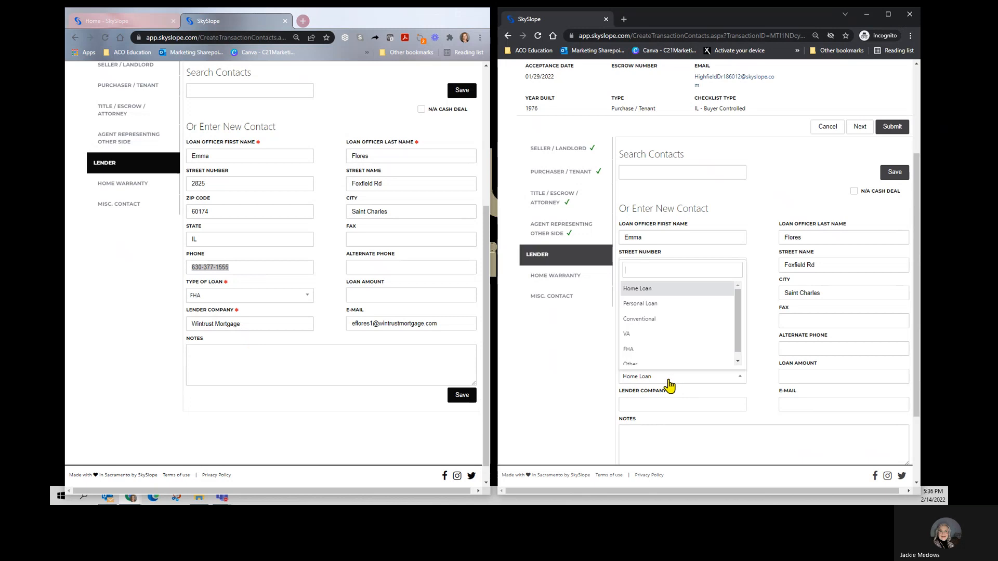
pyautogui.click(635, 351)
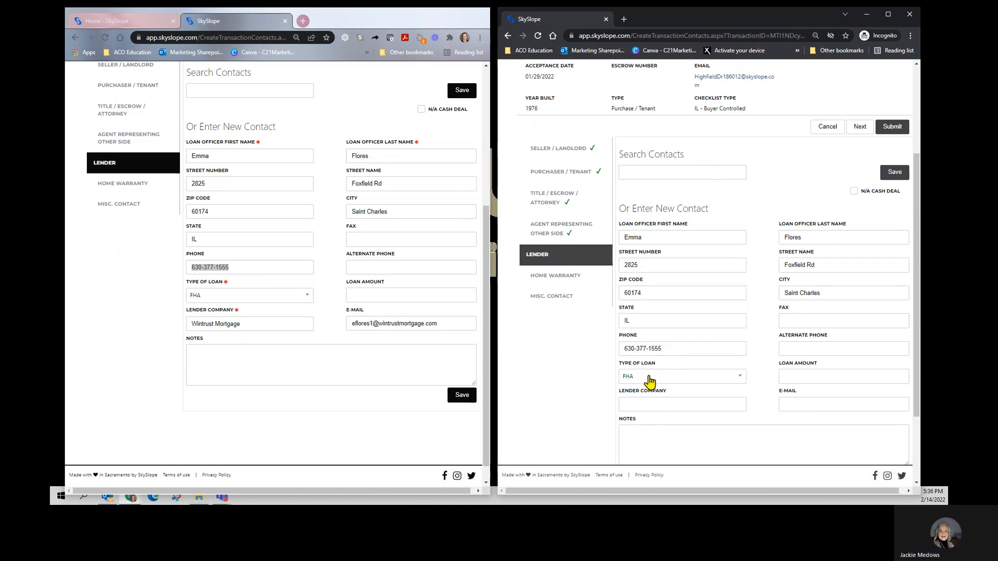
# Step: Copy the lender company Wintrust Mortgage and the lender's e-mail into the new transaction, and save the lender contact in both transactions
pyautogui.tripleClick(264, 325)
pyautogui.hotkey('ctrl', 'c')
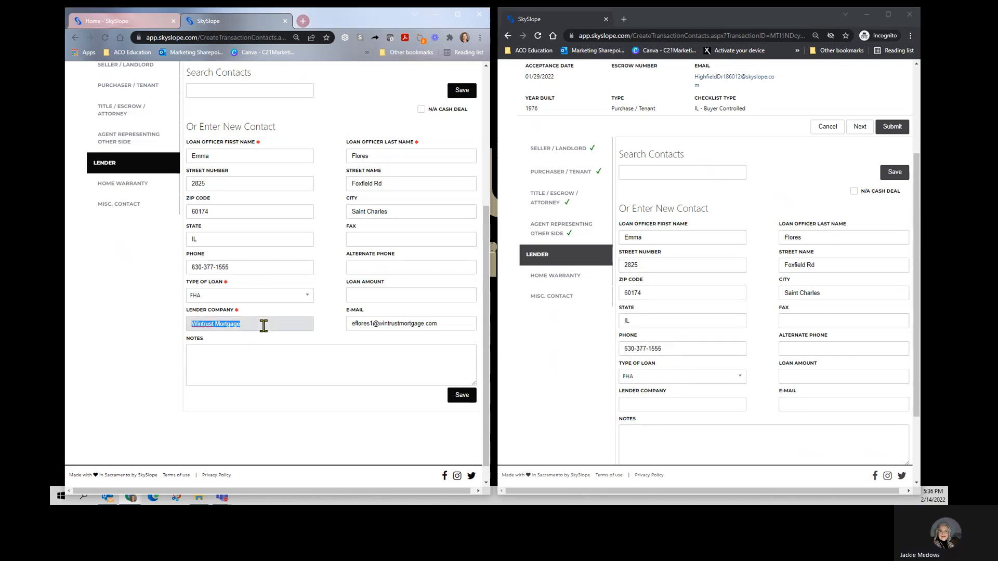
pyautogui.click(640, 401)
pyautogui.hotkey('ctrl', 'v')
pyautogui.tripleClick(450, 323)
pyautogui.hotkey('ctrl', 'c')
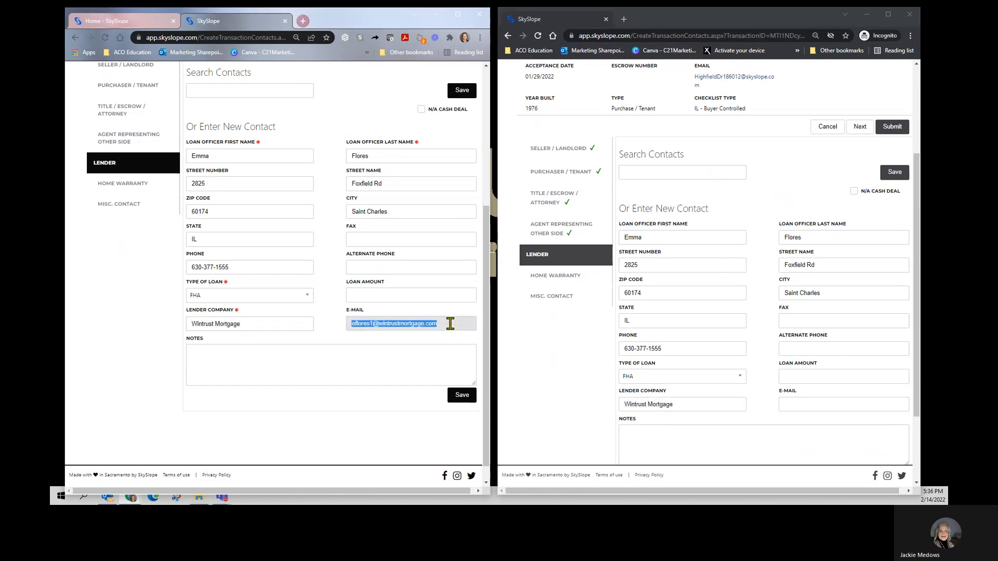
pyautogui.click(796, 403)
pyautogui.hotkey('ctrl', 'v')
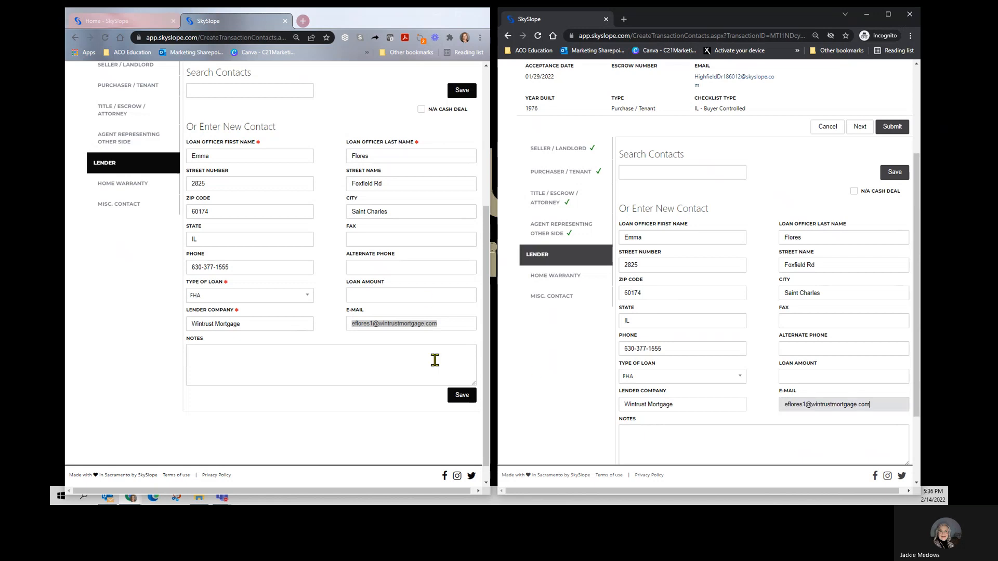
pyautogui.click(461, 395)
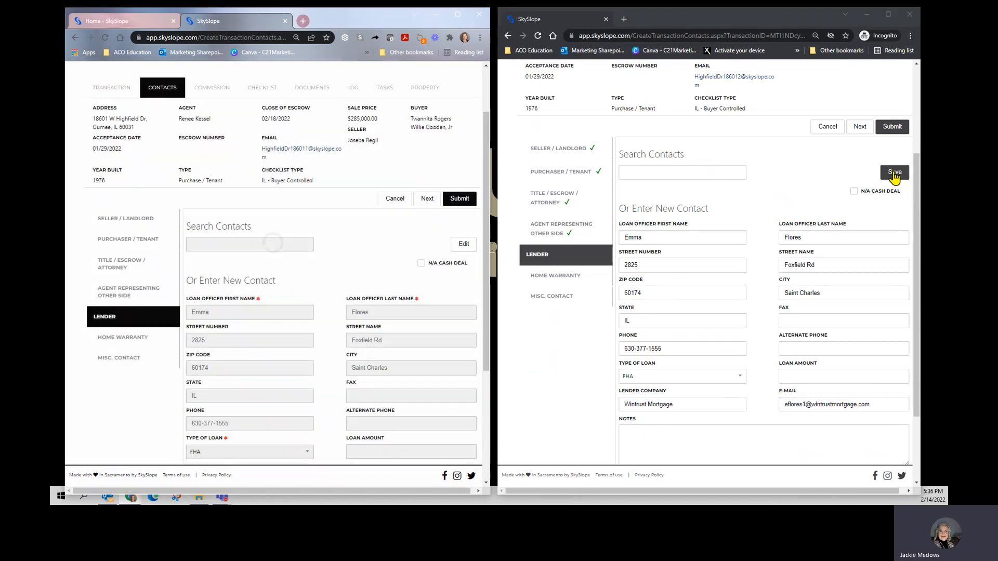
pyautogui.click(894, 172)
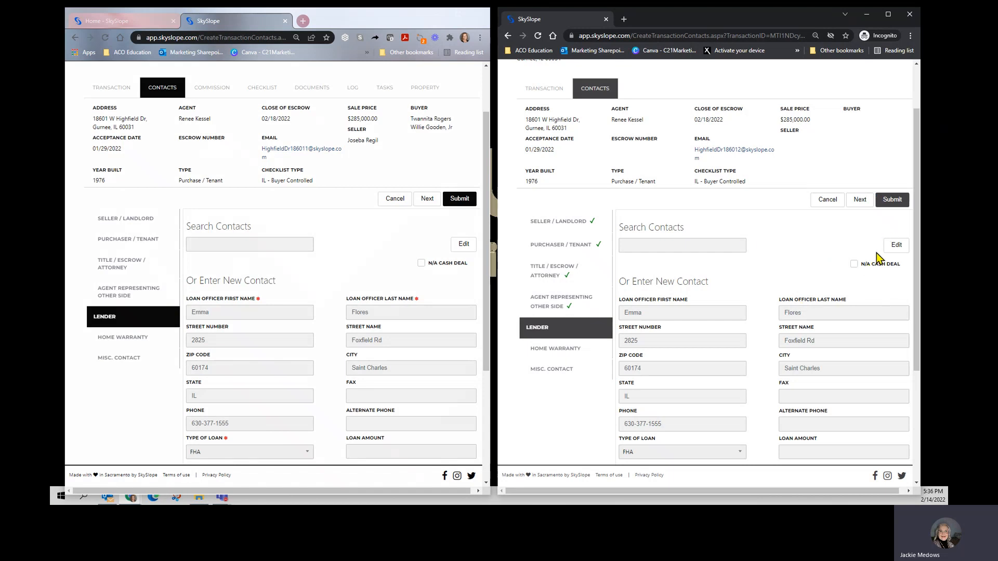
# Step: Check the existing transaction's Home Warranty and Misc. Contact sections, and submit the new transaction's contacts
pyautogui.click(135, 344)
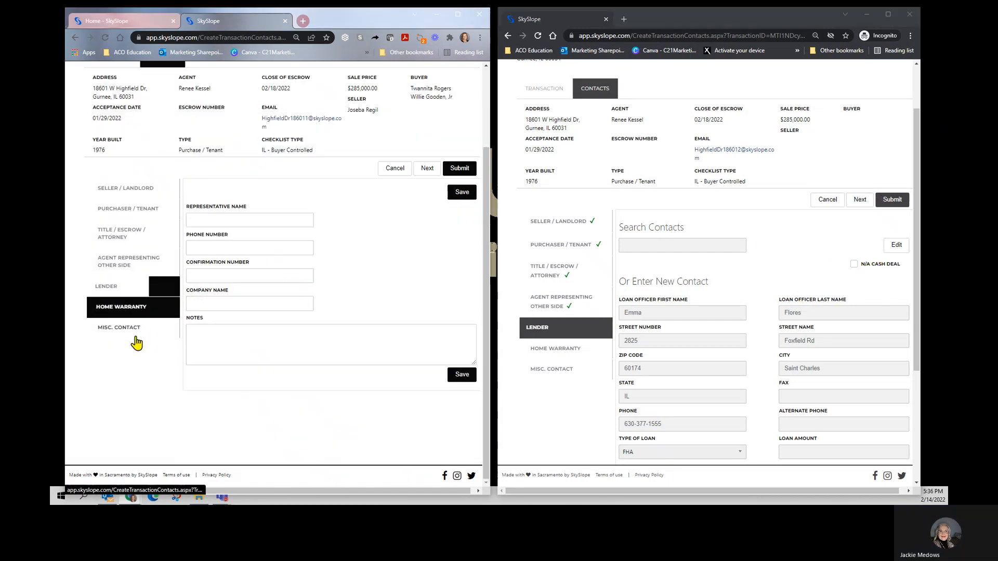
pyautogui.click(116, 335)
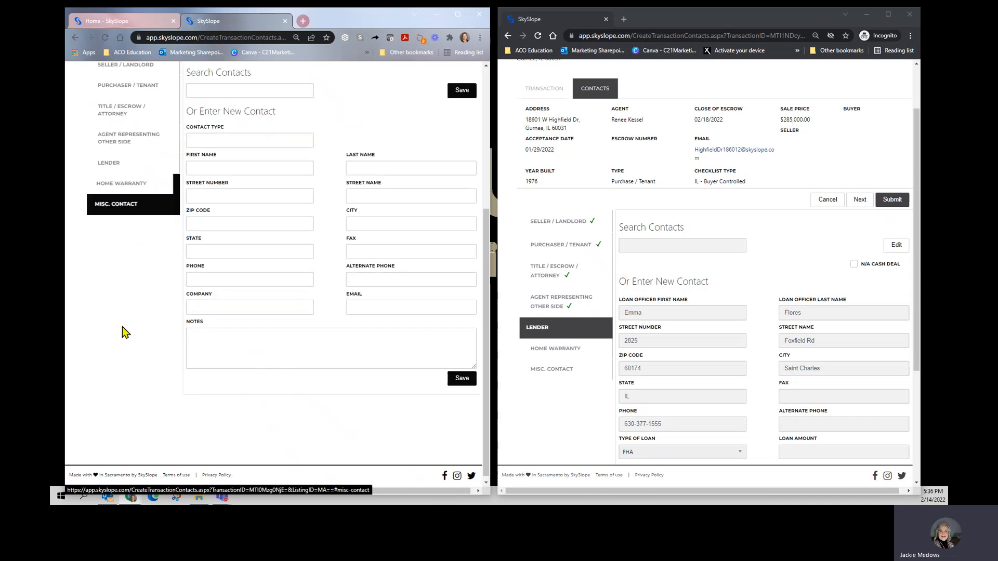
pyautogui.scroll(2, 711, 235)
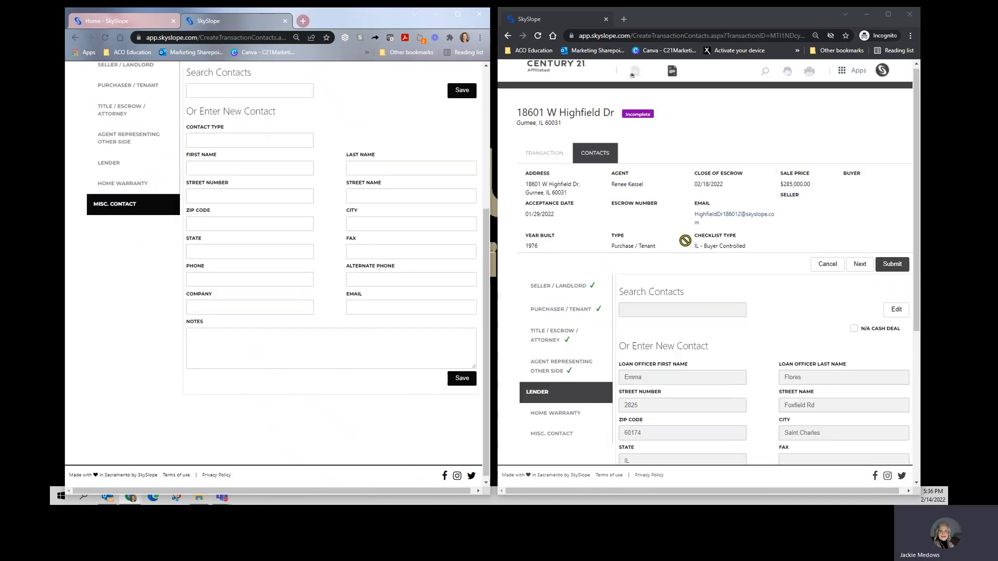
pyautogui.click(894, 272)
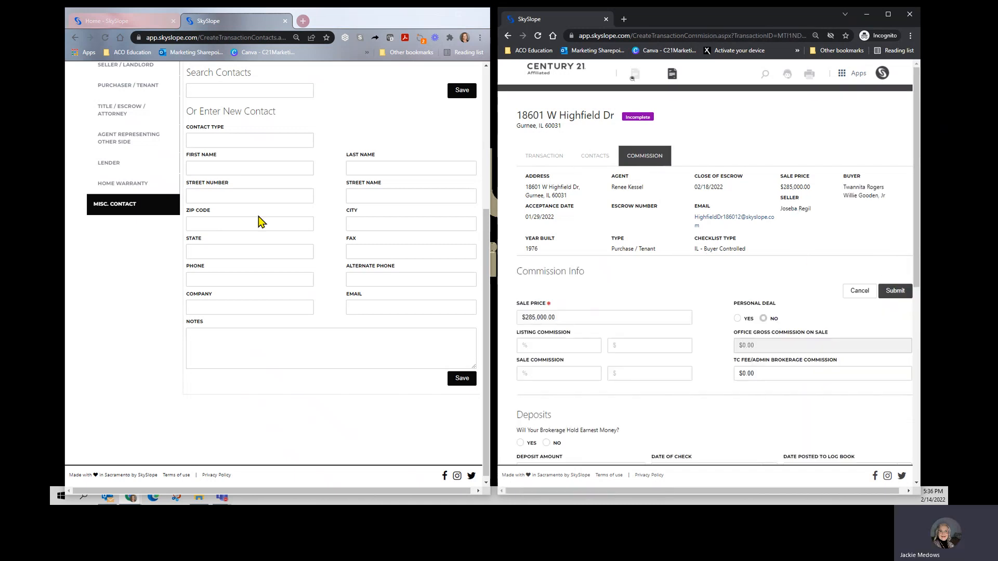
# Step: Open the existing transaction's commission details and set the new transaction's sale commission to 2.50% and TC fee/admin brokerage commission to $395
pyautogui.scroll(4, 256, 218)
pyautogui.click(204, 124)
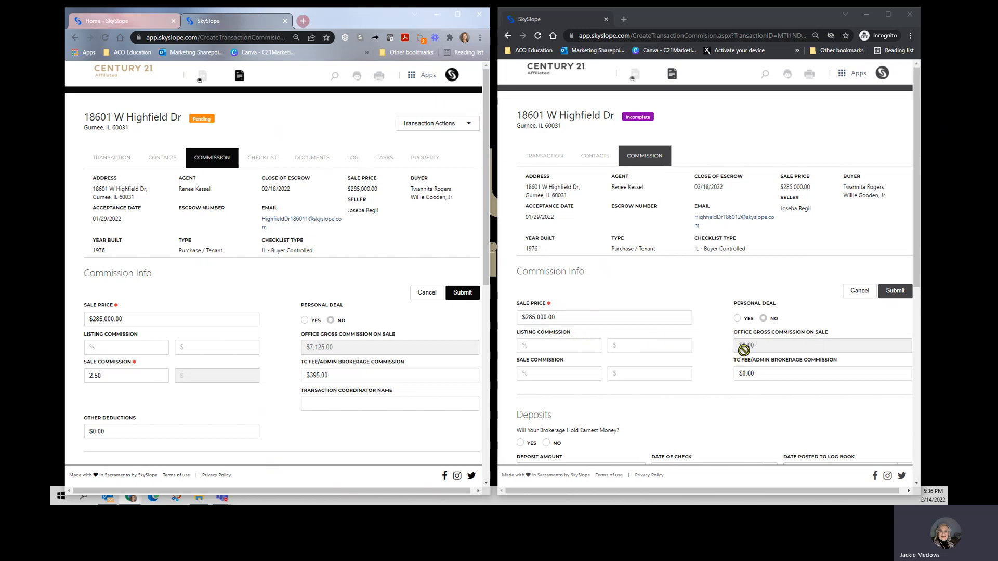
pyautogui.click(554, 372)
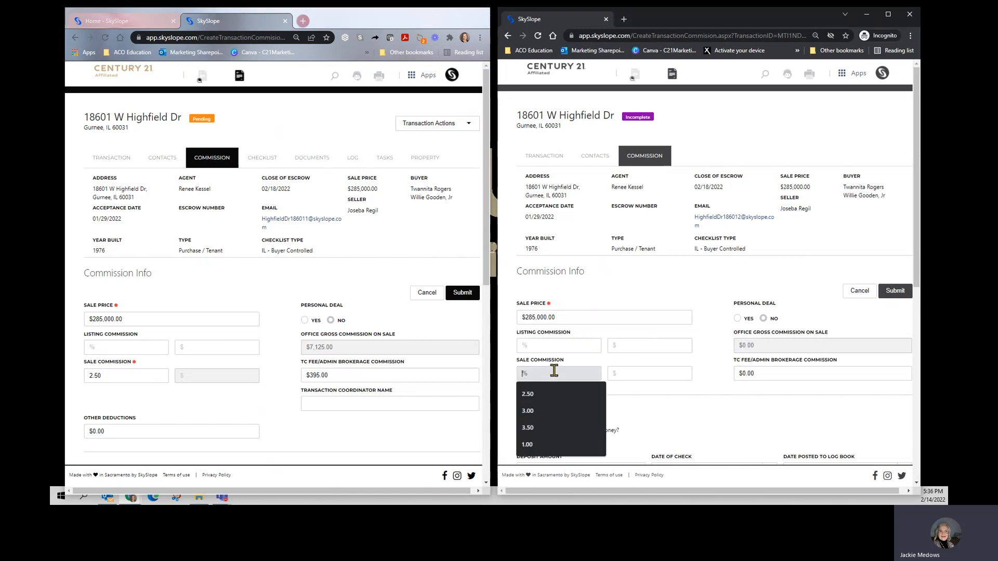
pyautogui.write('2.50')
pyautogui.press('Tab')
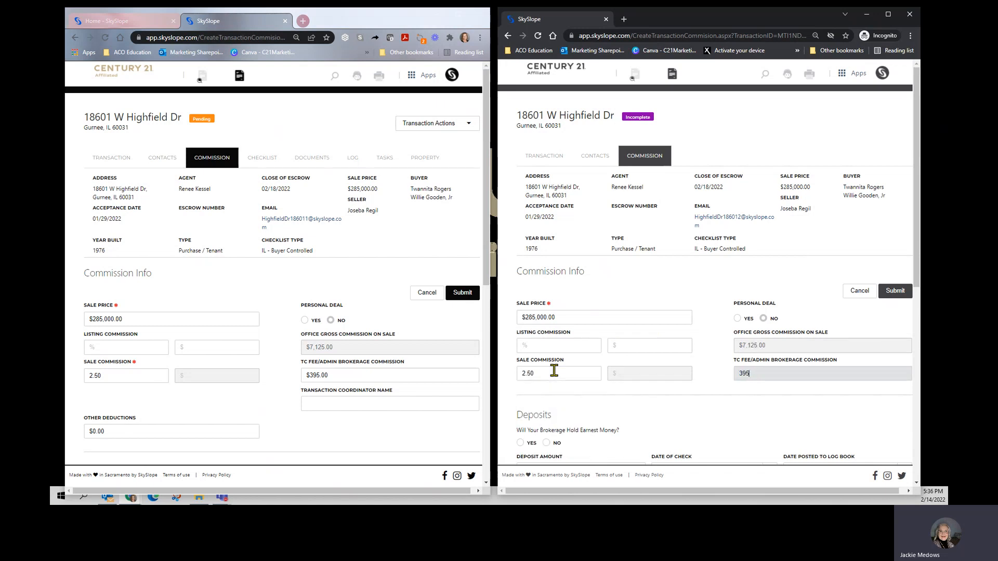
pyautogui.press('Tab')
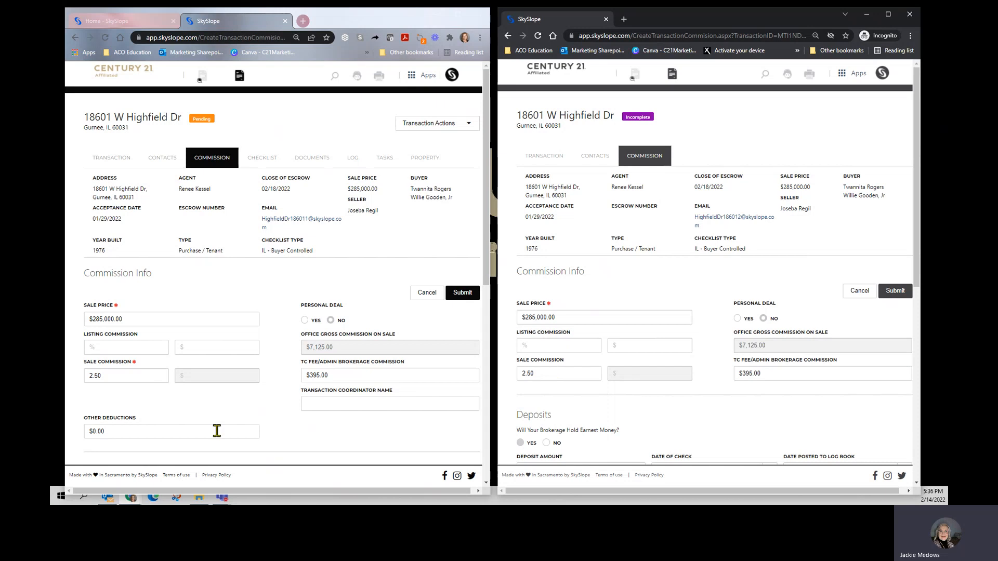
# Step: Copy the comment "$1000 EM deposit in Maki Escrow 2/1/22" into the new transaction's additional commission information, adding its author's name at the end
pyautogui.scroll(-5, 221, 419)
pyautogui.scroll(-3, 239, 371)
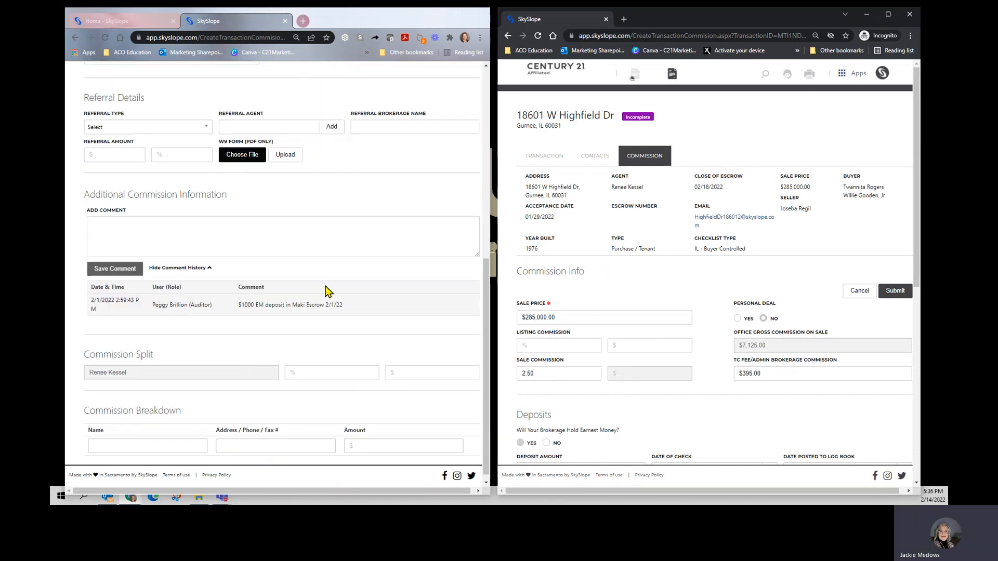
pyautogui.scroll(-6, 586, 336)
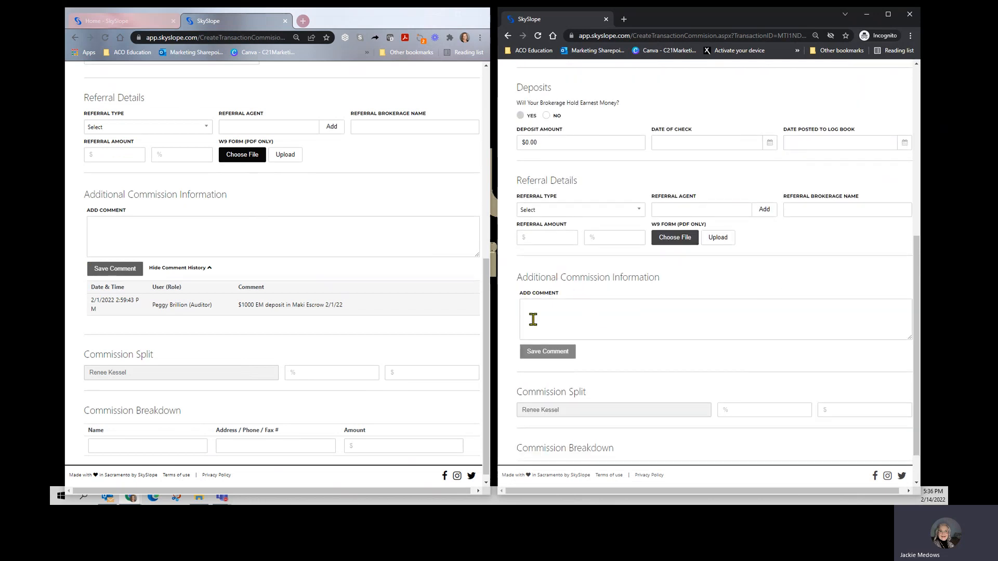
pyautogui.click(351, 307)
pyautogui.moveTo(349, 307); pyautogui.dragTo(233, 311)
pyautogui.hotkey('ctrl', 'c')
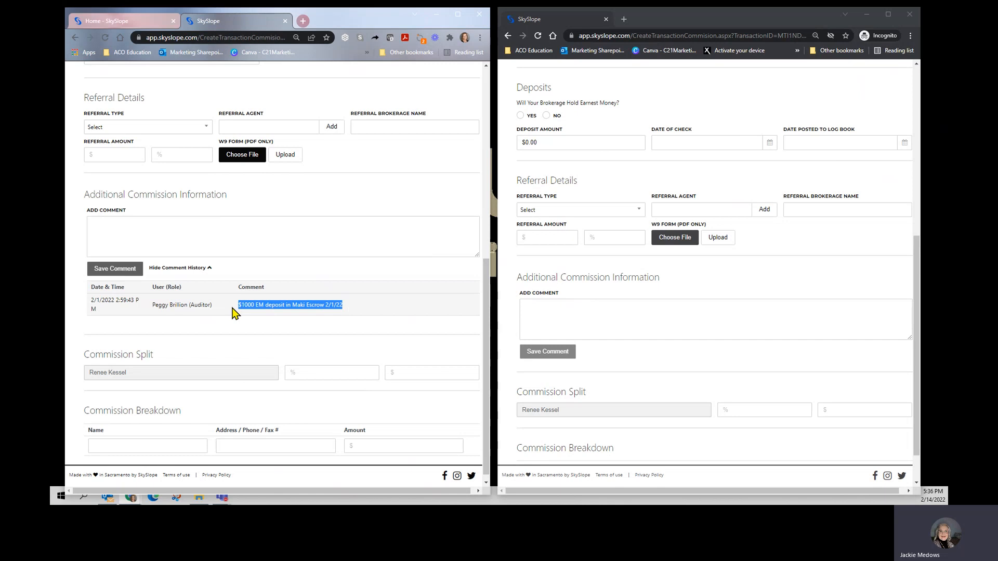
pyautogui.click(593, 320)
pyautogui.hotkey('ctrl', 'v')
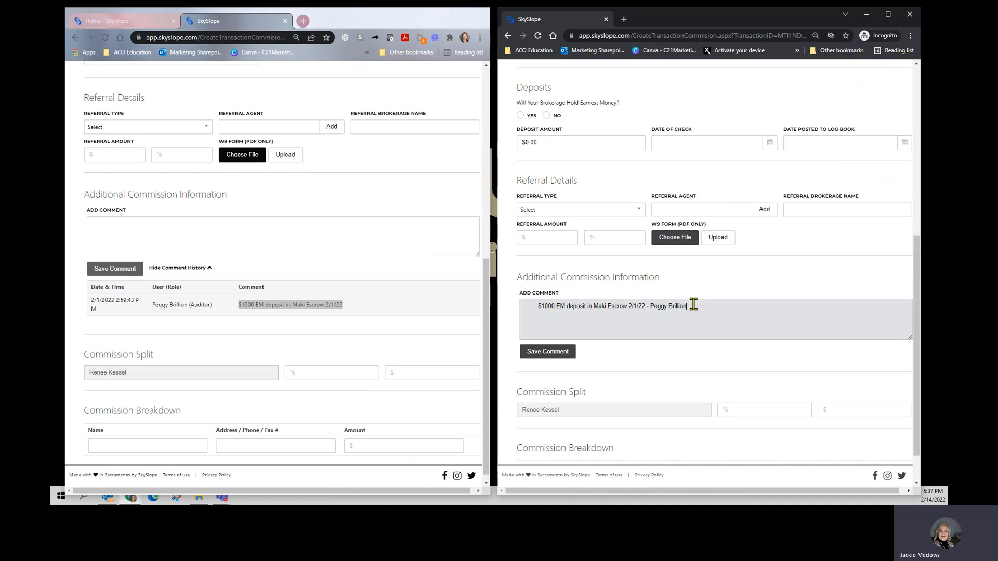
# Step: Put the date "2/1/2022 -" in front of the new transaction's commission comment and save the comment
pyautogui.click(541, 358)
pyautogui.write('2/1/20')
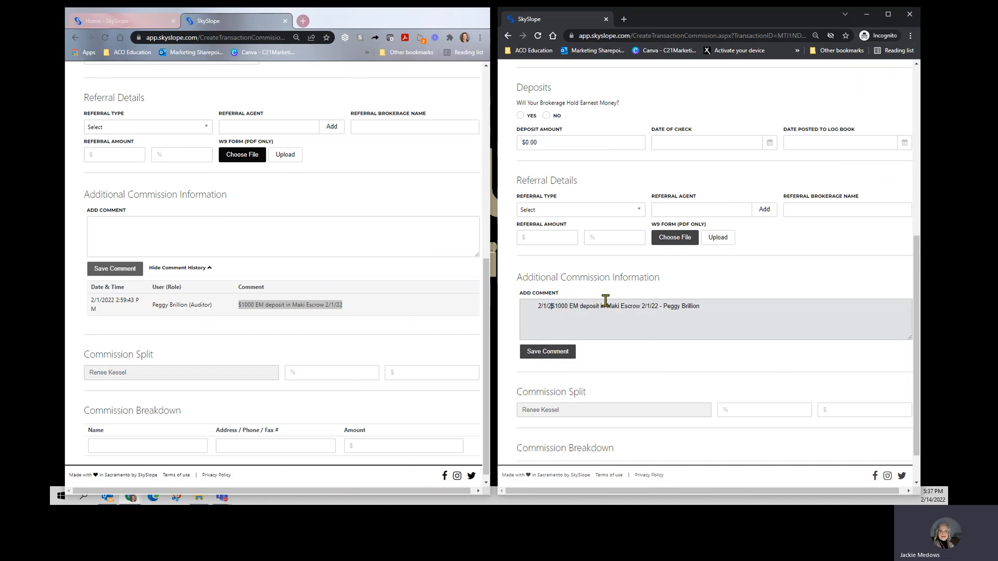
pyautogui.write('22 ')
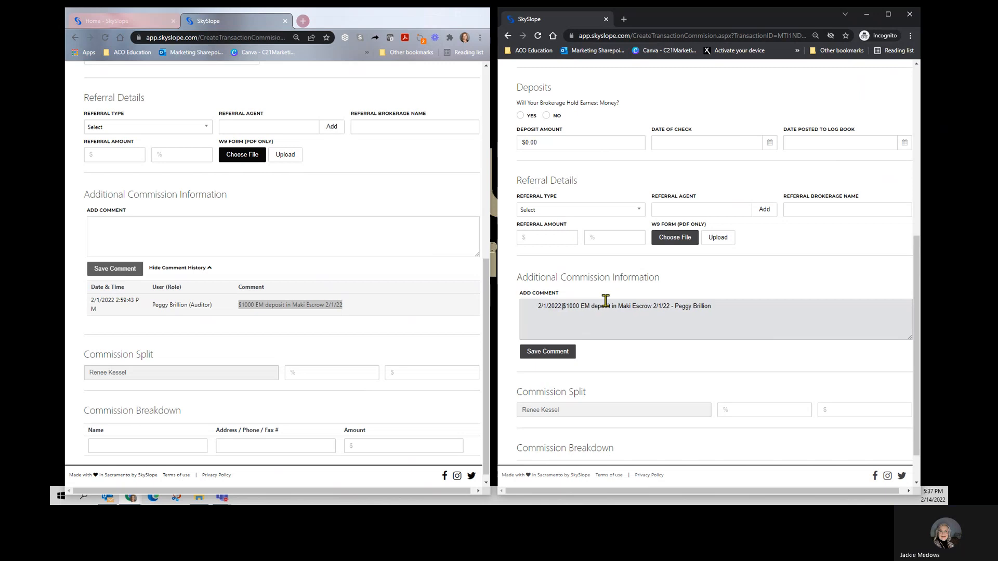
pyautogui.write('-')
pyautogui.click(549, 352)
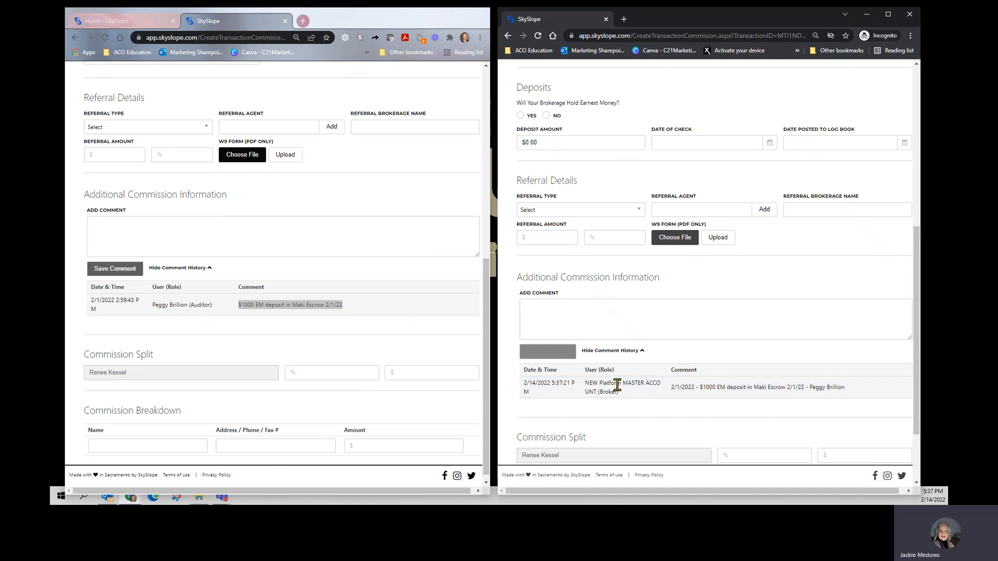
# Step: Submit the commission information in both the existing and the new transaction
pyautogui.scroll(-1, 268, 362)
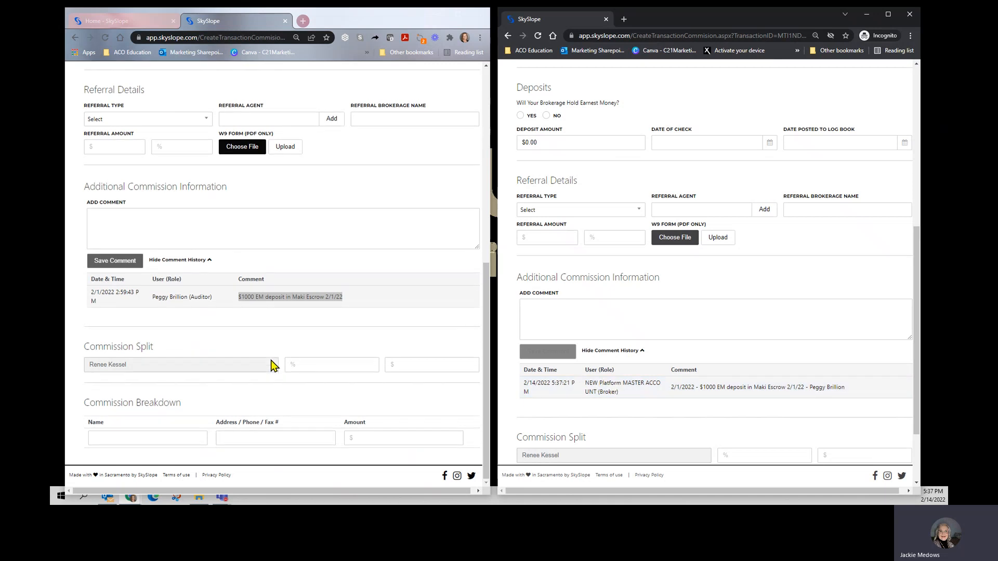
pyautogui.scroll(10, 272, 365)
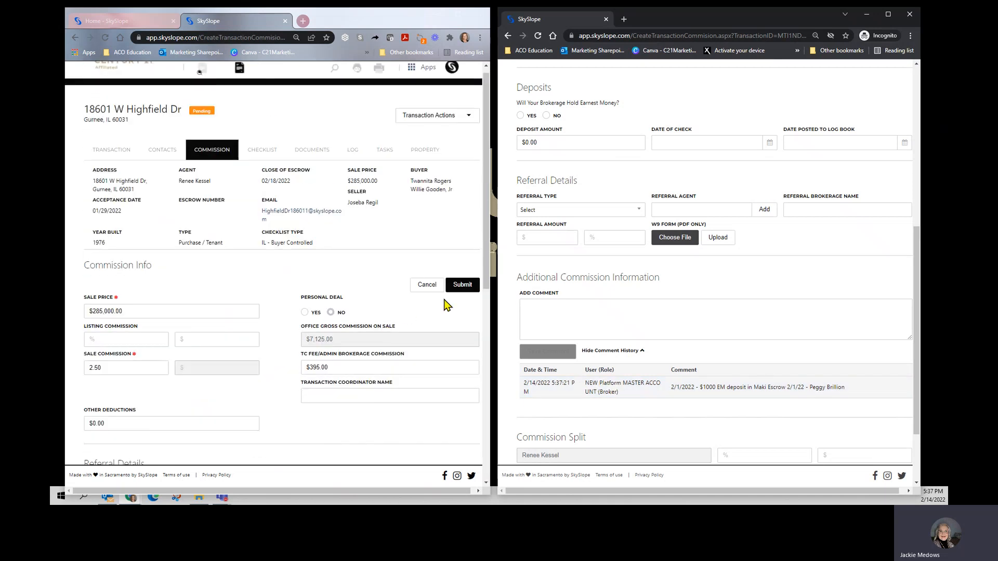
pyautogui.click(456, 286)
pyautogui.scroll(1, 779, 255)
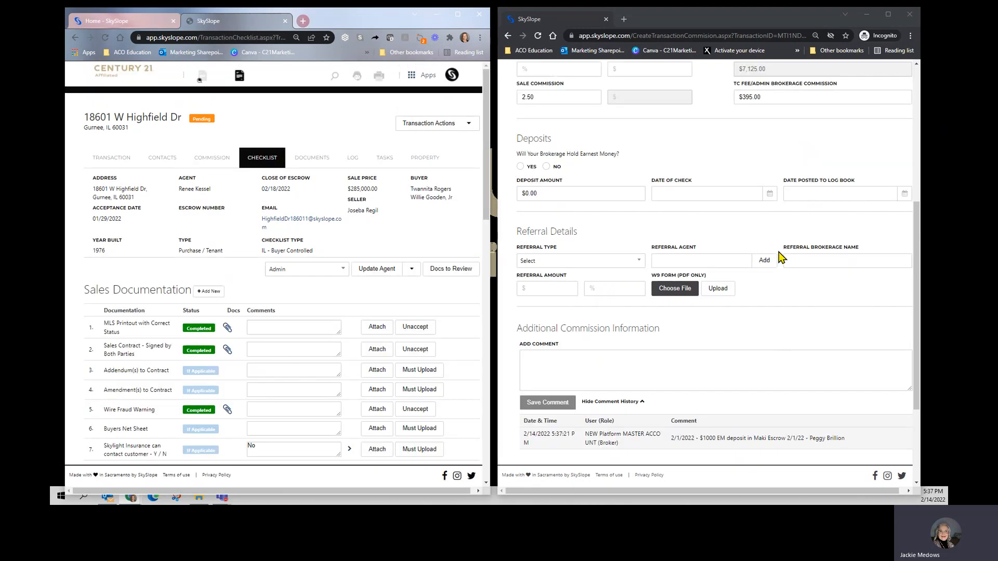
pyautogui.scroll(5, 778, 255)
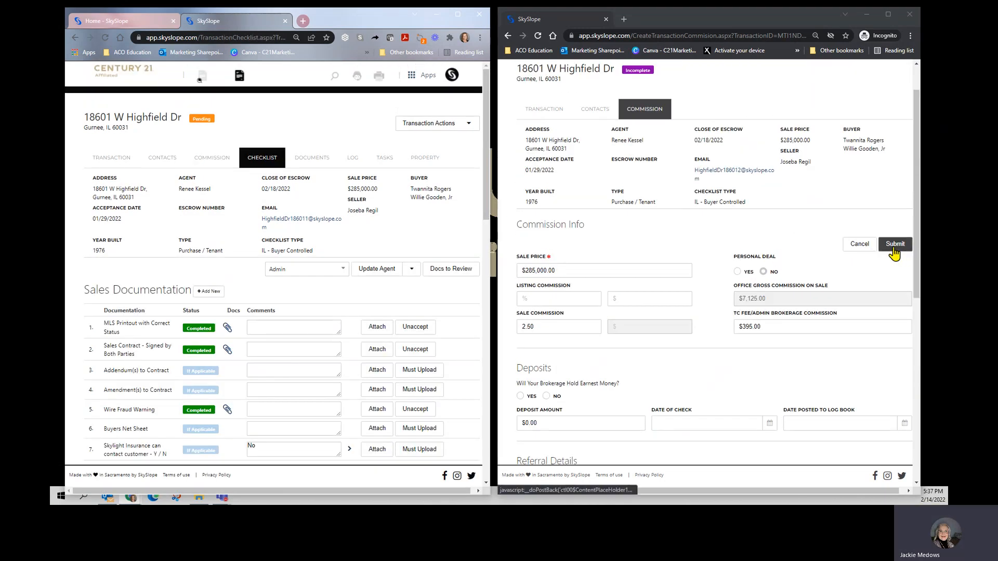
pyautogui.click(894, 251)
pyautogui.scroll(7, 814, 259)
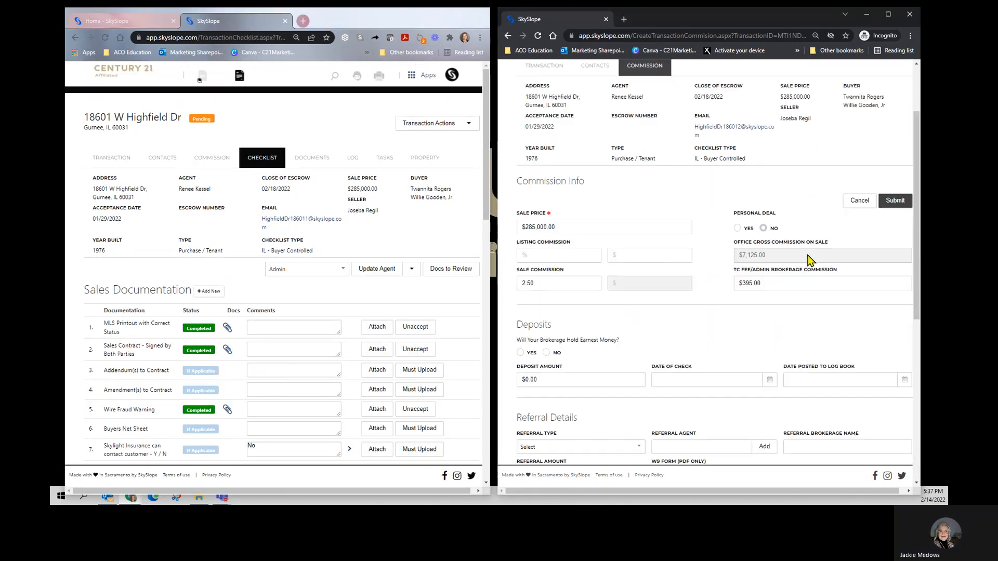
pyautogui.click(890, 204)
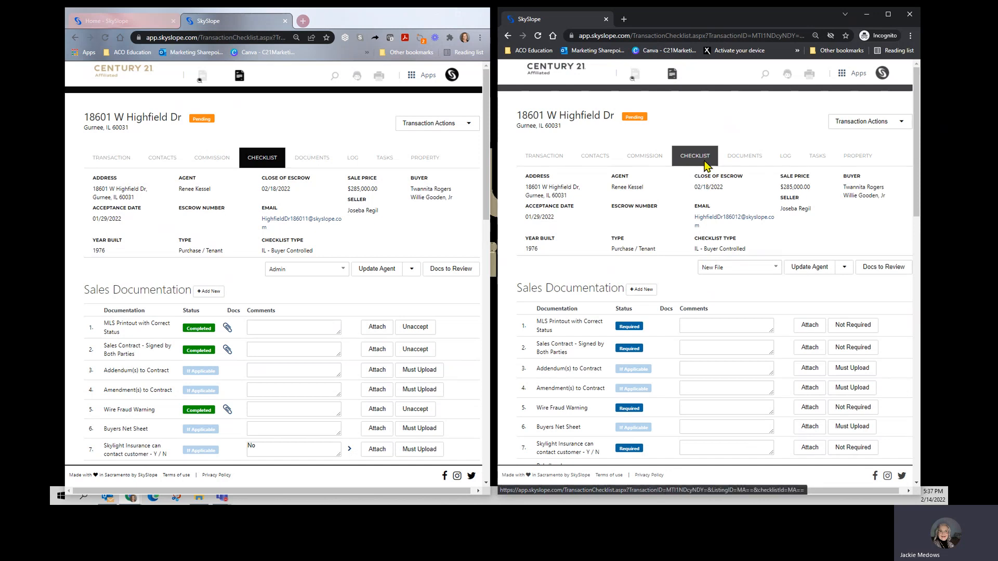
pyautogui.click(314, 160)
pyautogui.scroll(-4, 129, 189)
pyautogui.scroll(-3, 212, 261)
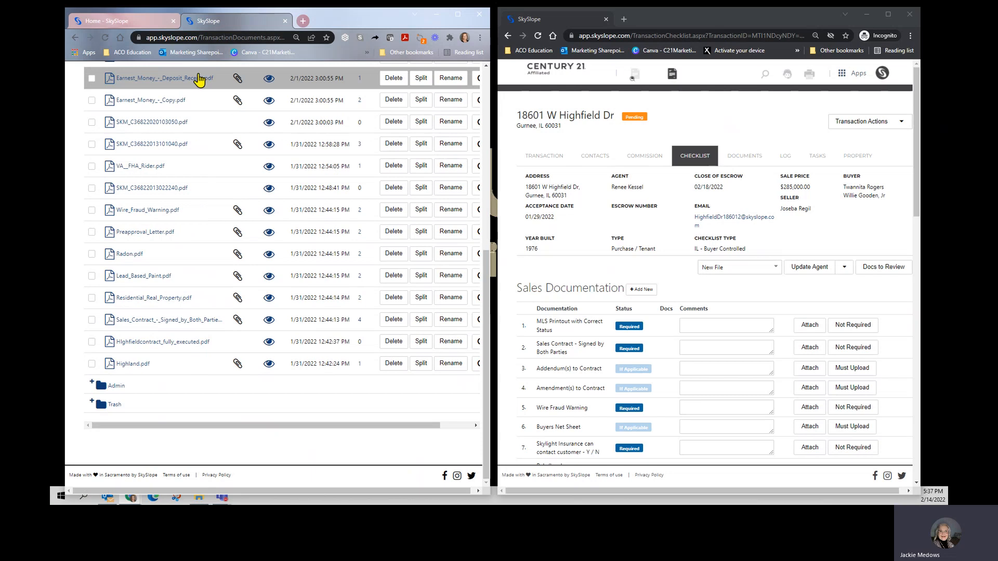
pyautogui.scroll(1, 222, 160)
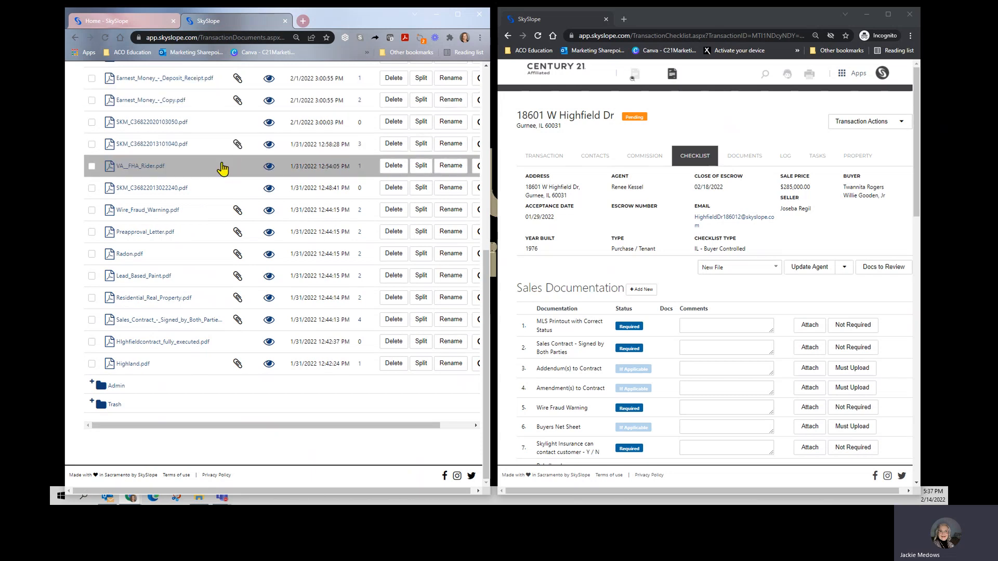
pyautogui.scroll(3, 207, 174)
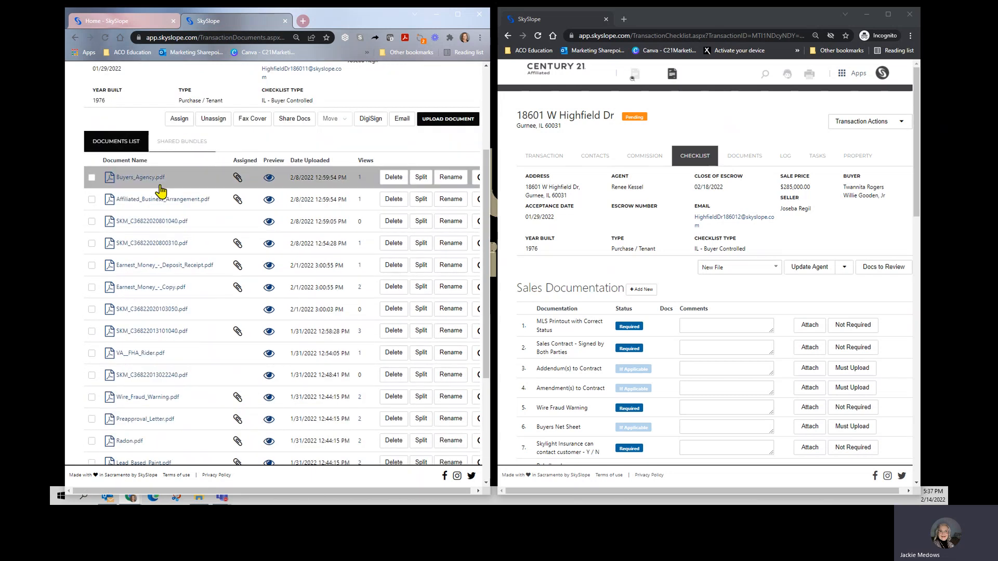
pyautogui.click(92, 178)
pyautogui.click(91, 200)
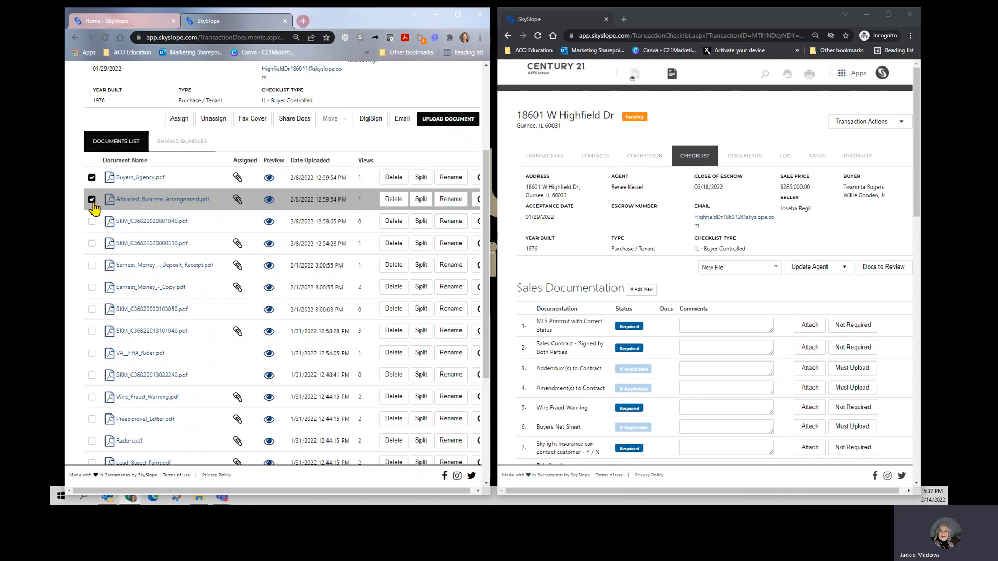
pyautogui.click(92, 243)
pyautogui.click(92, 266)
pyautogui.click(92, 287)
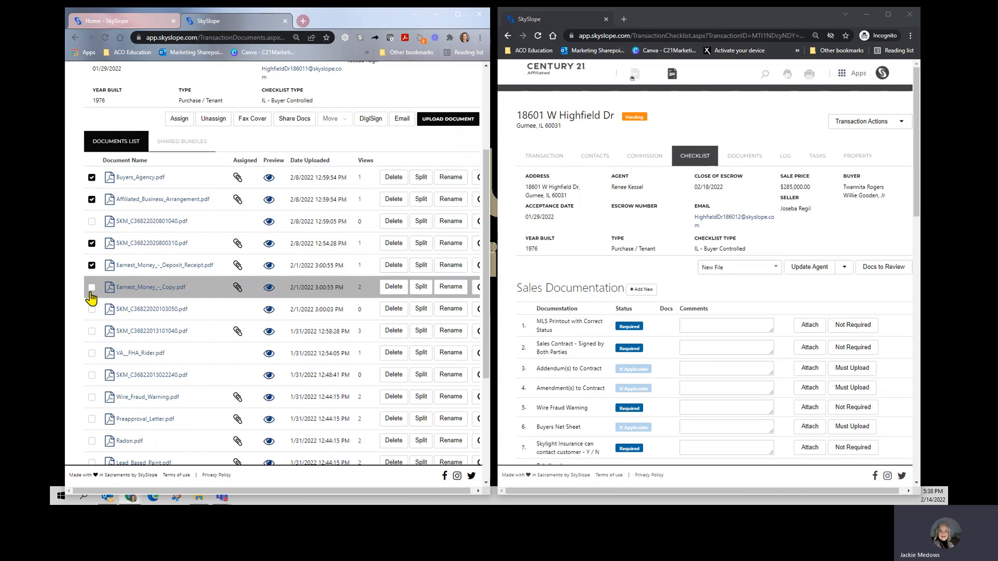
pyautogui.click(92, 331)
# Step: Add the assigned Wire_Fraud_Warning, Preapproval_Letter, Radon, Lead_Based_Paint, Residential_Real_Property, signed sales contract and Highland files to the document selection
pyautogui.scroll(-3, 102, 357)
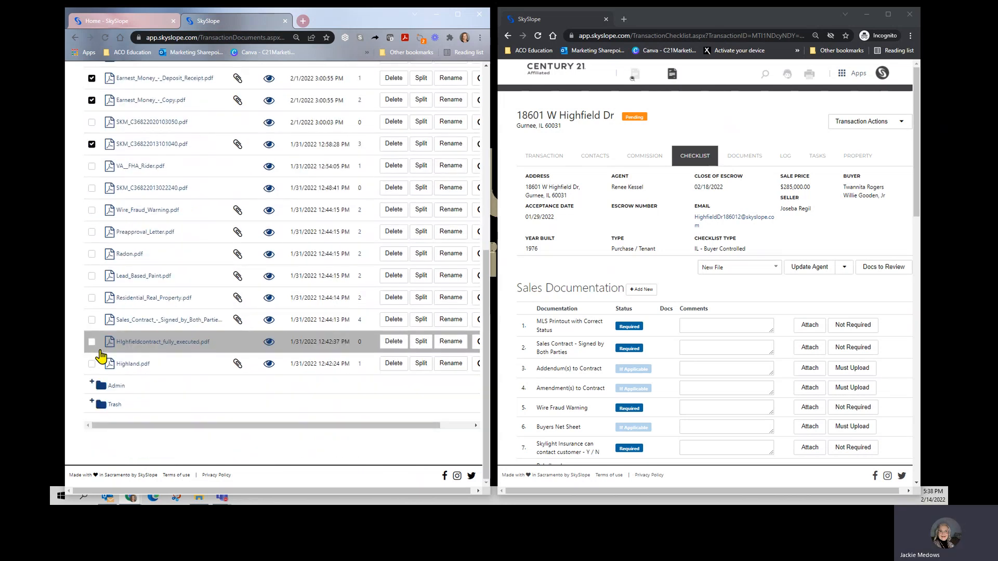
pyautogui.click(91, 210)
pyautogui.click(92, 233)
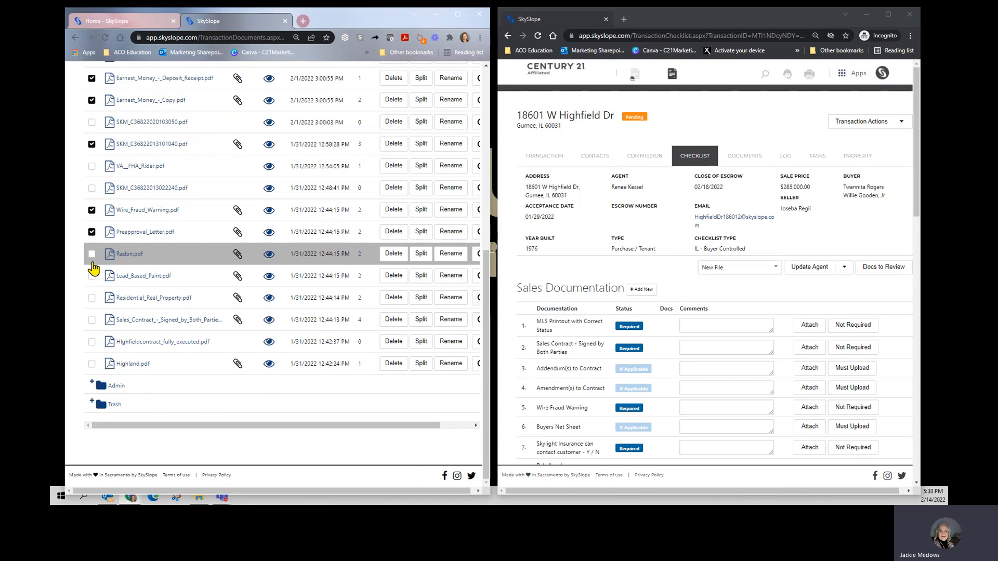
pyautogui.click(92, 276)
pyautogui.click(92, 254)
pyautogui.click(92, 298)
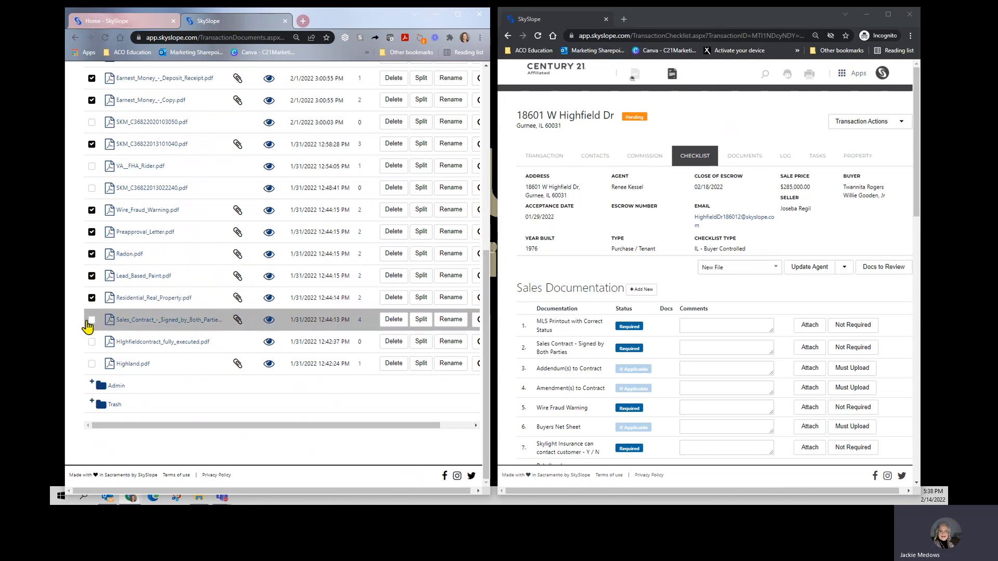
pyautogui.click(91, 320)
pyautogui.click(91, 363)
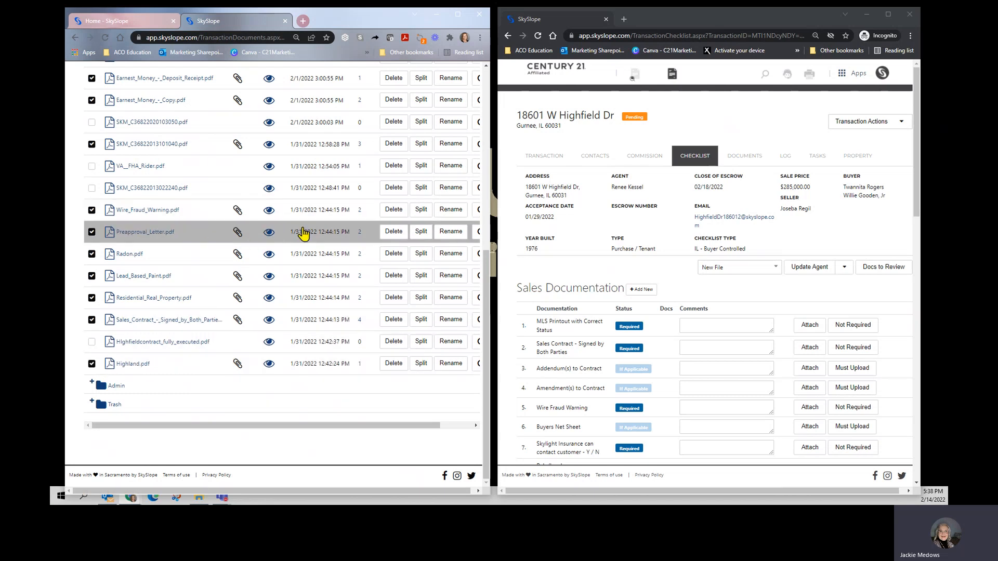
# Step: Start an e-mail with the selected documents and paste the new transaction's e-mail address as its recipient
pyautogui.click(731, 218)
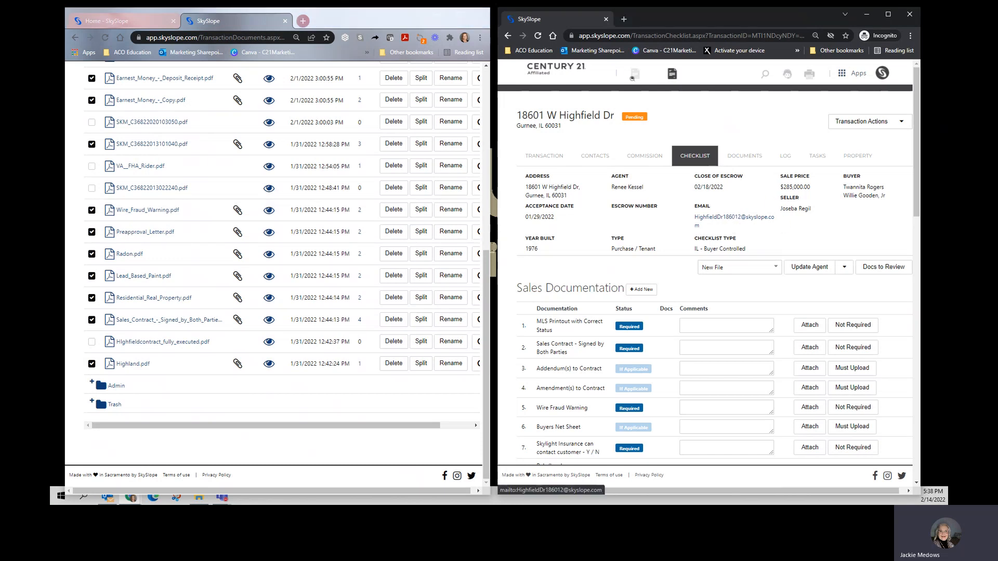
pyautogui.scroll(7, 400, 234)
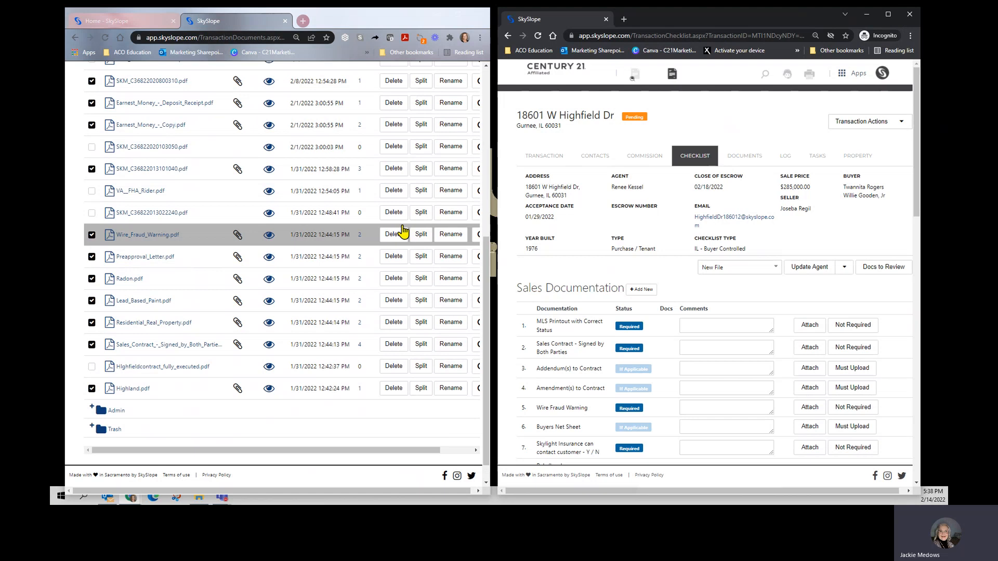
pyautogui.scroll(-6, 398, 281)
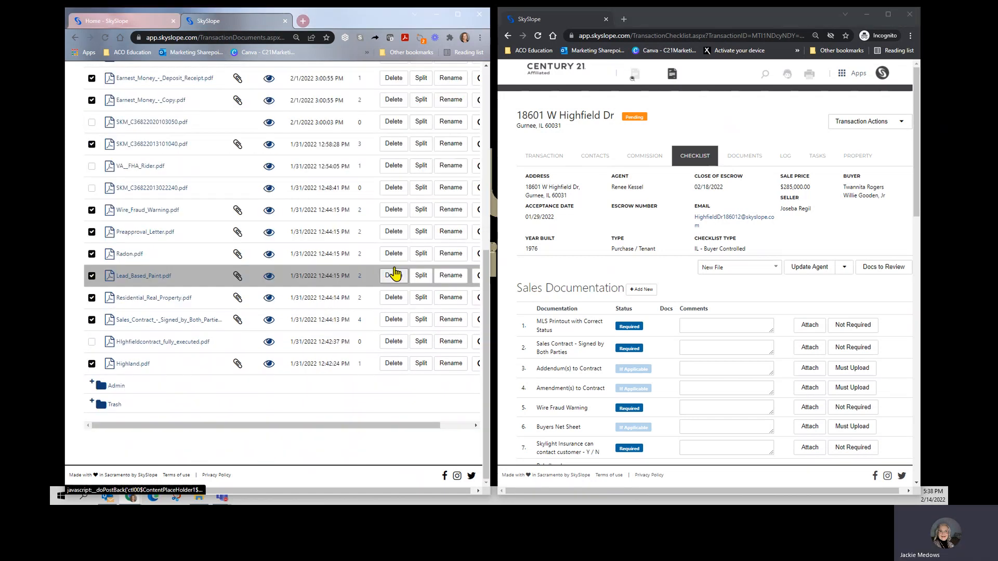
pyautogui.scroll(5, 234, 163)
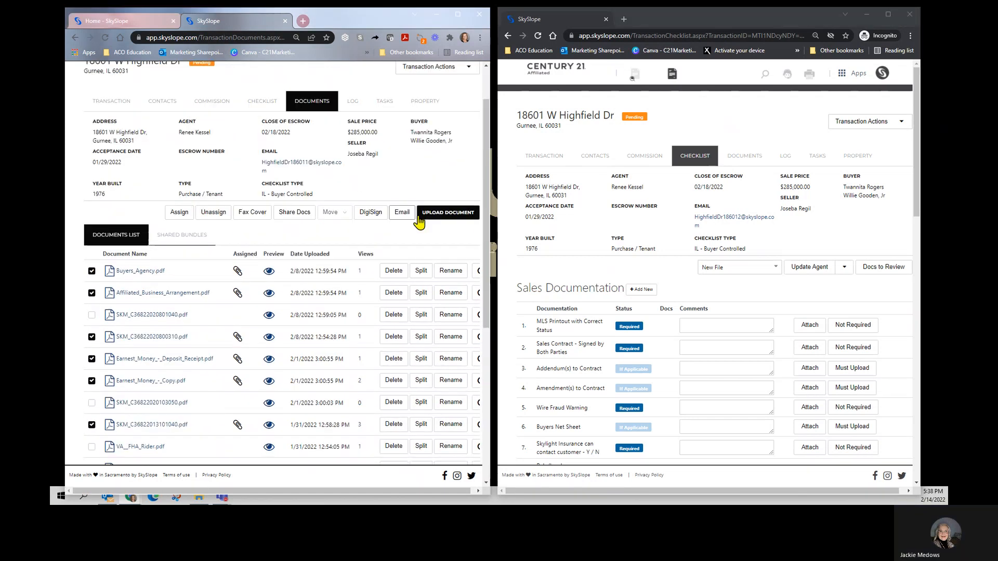
pyautogui.click(402, 213)
pyautogui.click(154, 230)
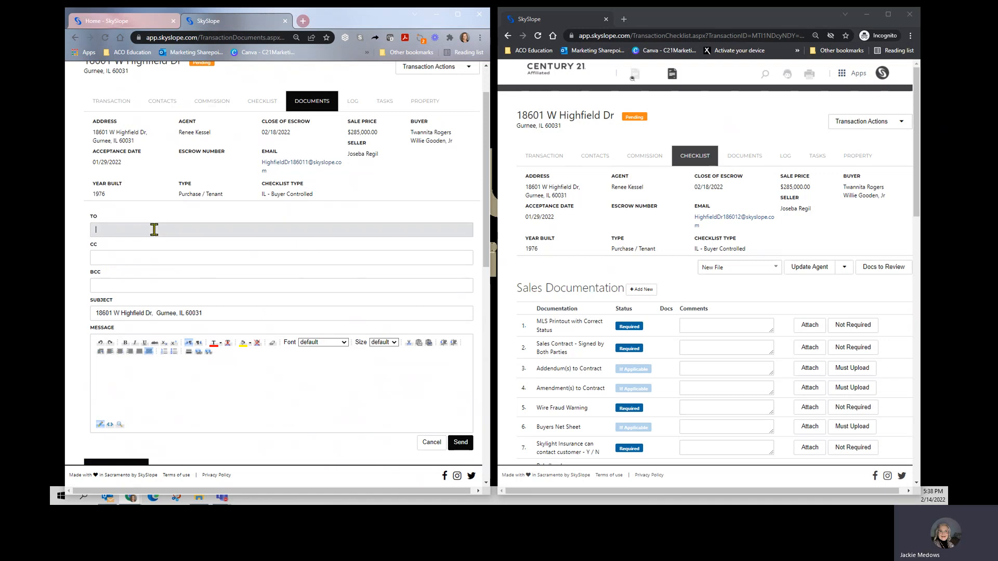
pyautogui.hotkey('ctrl', 'v')
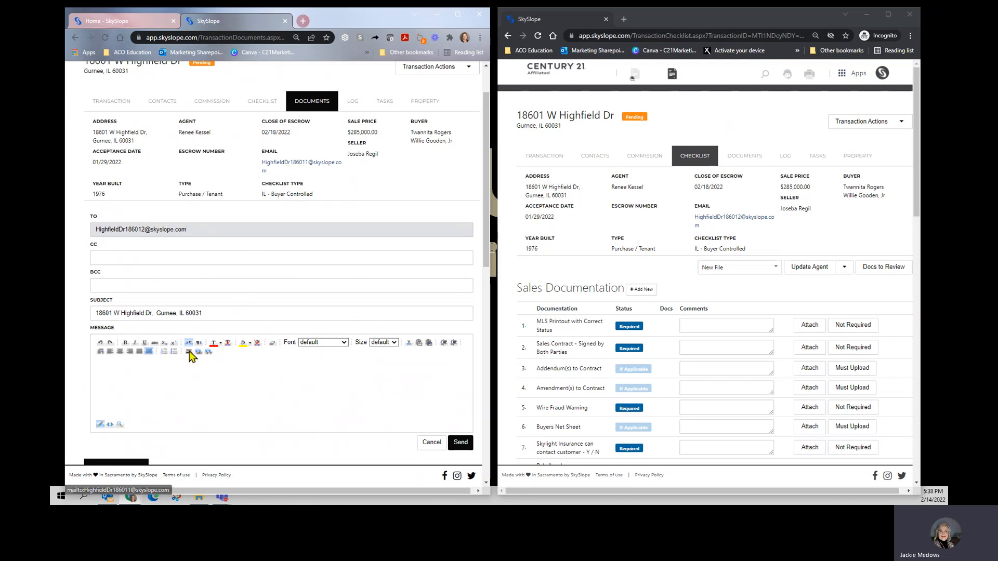
# Step: Write the message "Purchase documents assigned transferred" and send the e-mail with the selected documents
pyautogui.click(198, 374)
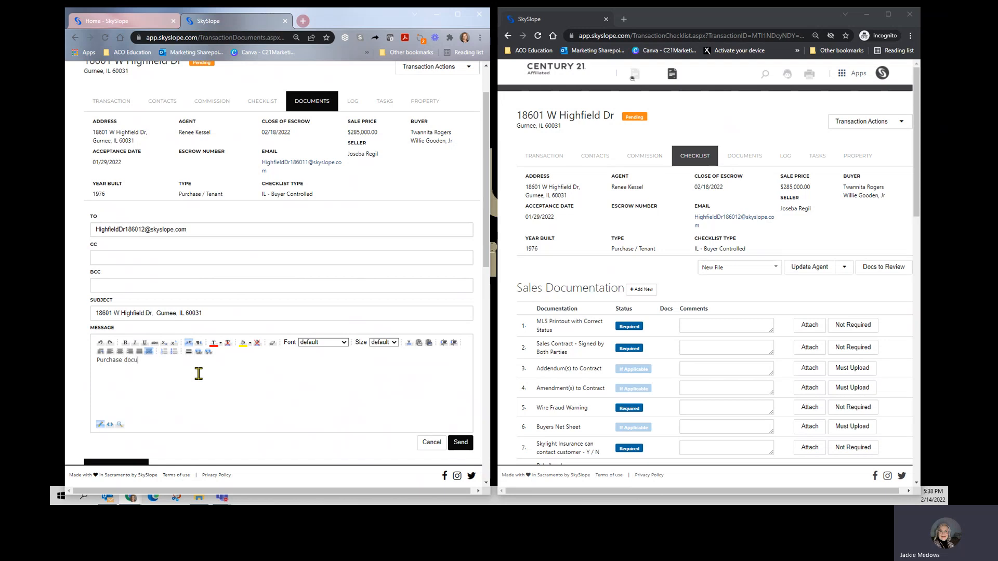
pyautogui.write('ments assigned transferred')
pyautogui.click(461, 442)
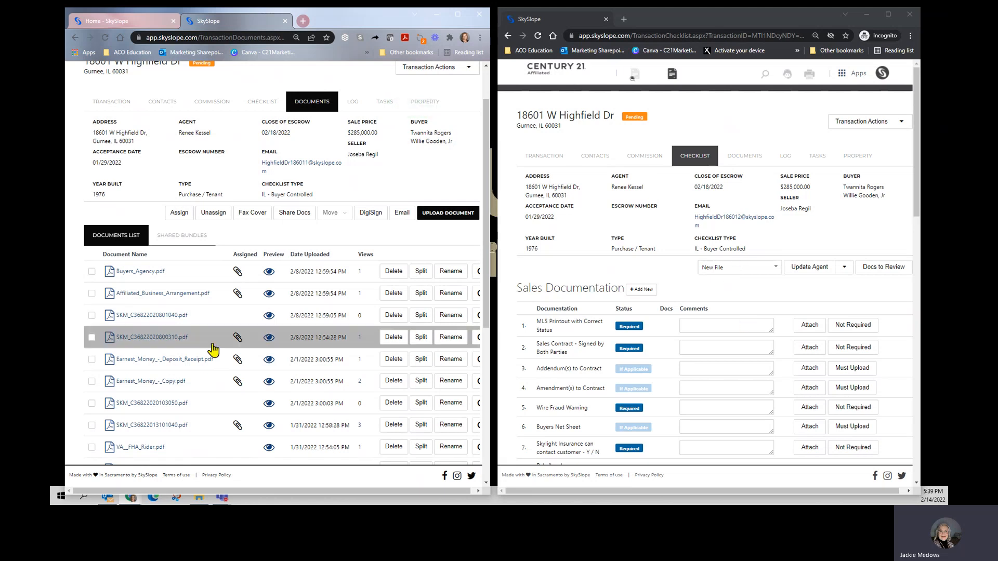
pyautogui.click(92, 317)
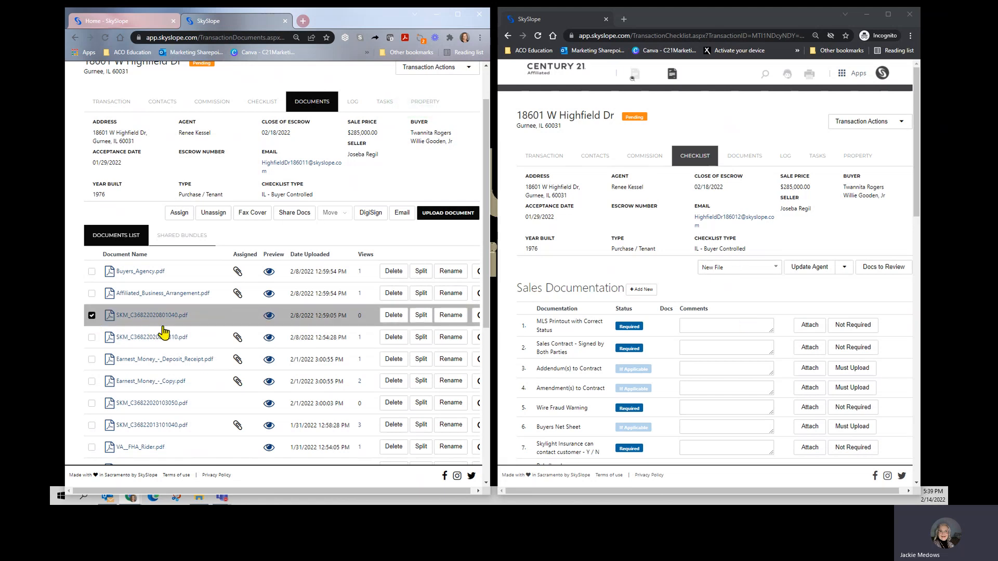
pyautogui.scroll(-3, 161, 332)
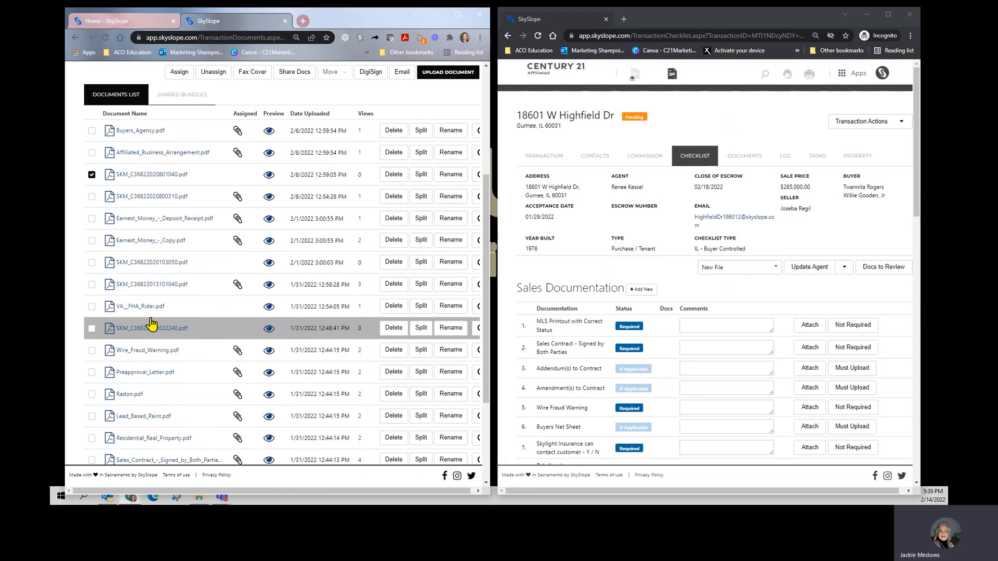
pyautogui.click(92, 263)
pyautogui.click(92, 307)
pyautogui.click(92, 328)
pyautogui.scroll(-3, 93, 338)
pyautogui.click(92, 342)
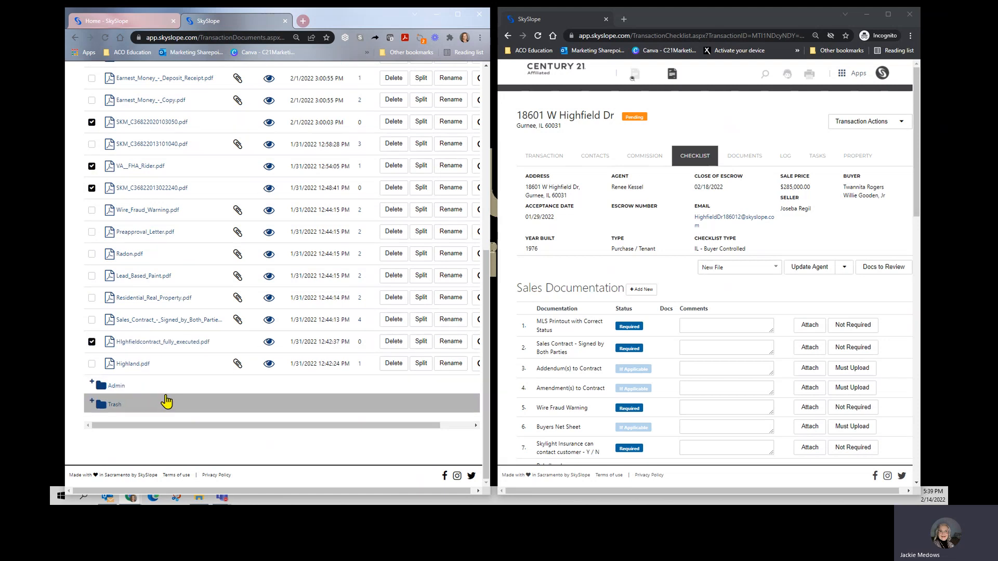
# Step: Start an e-mail with the selected unassigned documents and paste the new transaction's e-mail address as its recipient
pyautogui.scroll(5, 167, 402)
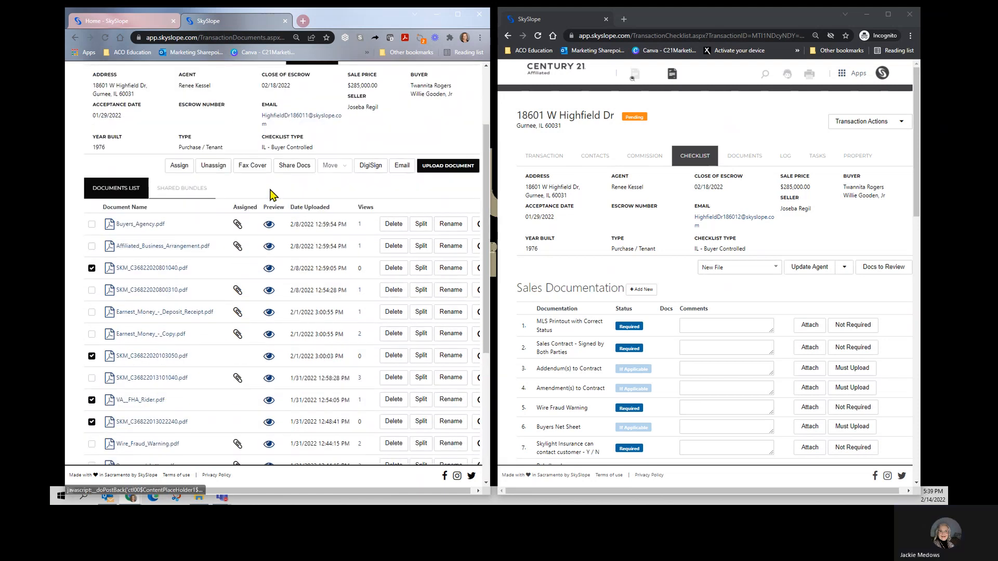
pyautogui.click(403, 166)
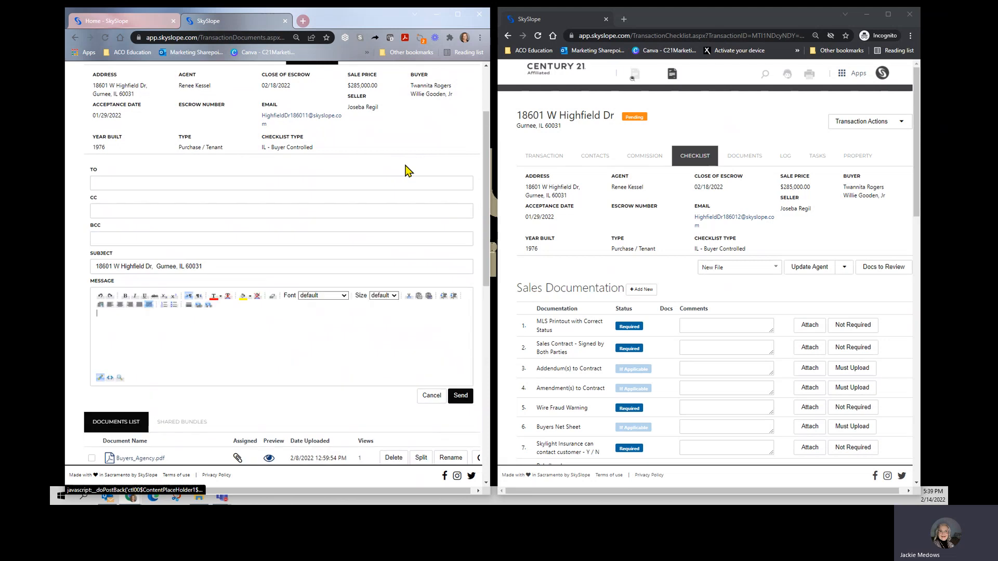
pyautogui.click(144, 182)
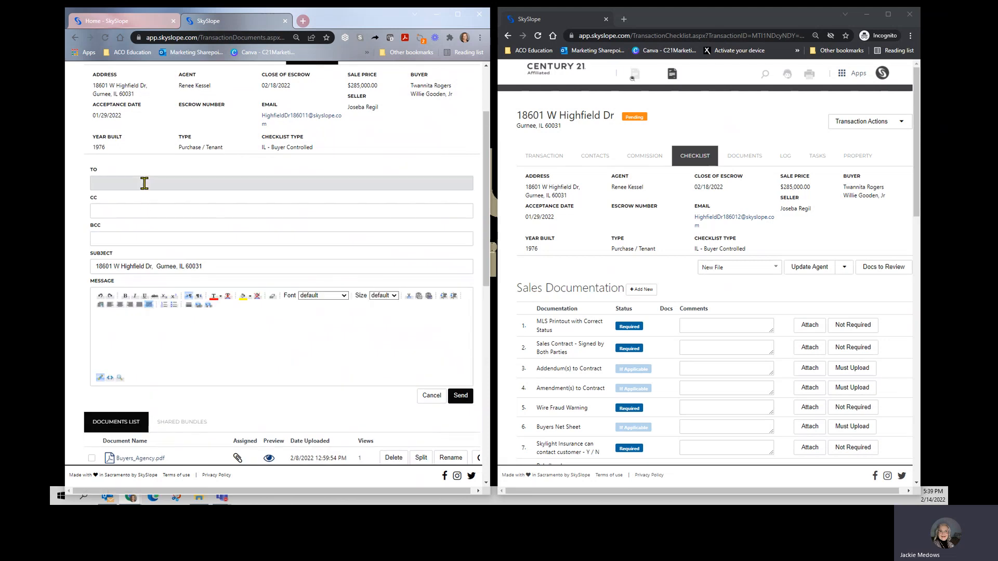
pyautogui.hotkey('ctrl', 'v')
# Step: Write the message "Purchase documents not assigned transferred" and send the e-mail
pyautogui.click(154, 331)
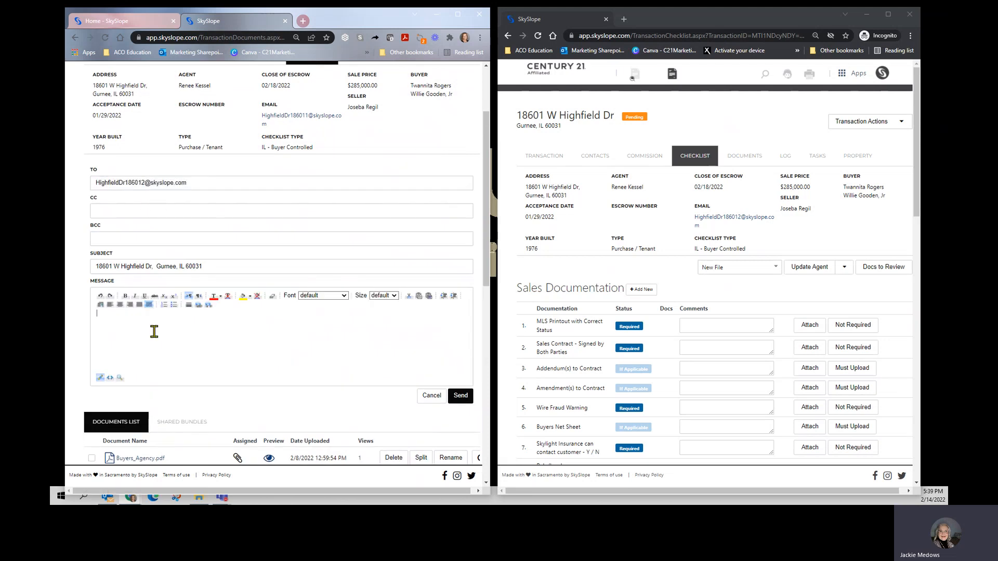
pyautogui.write('Purchase documents not assigned transferred')
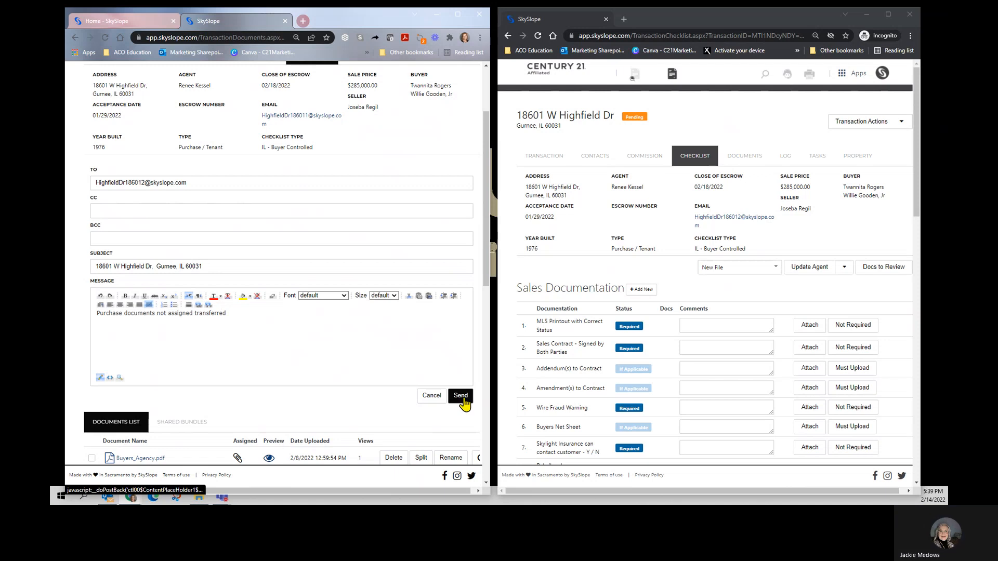
pyautogui.click(460, 396)
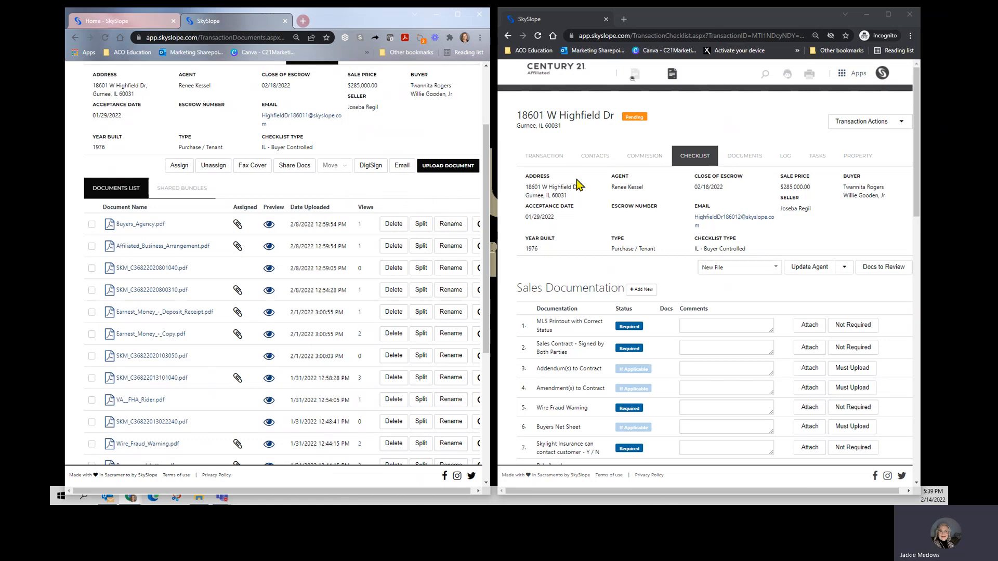
# Step: Open the new transaction's documents and compare the received files with the existing transaction's document list
pyautogui.click(724, 162)
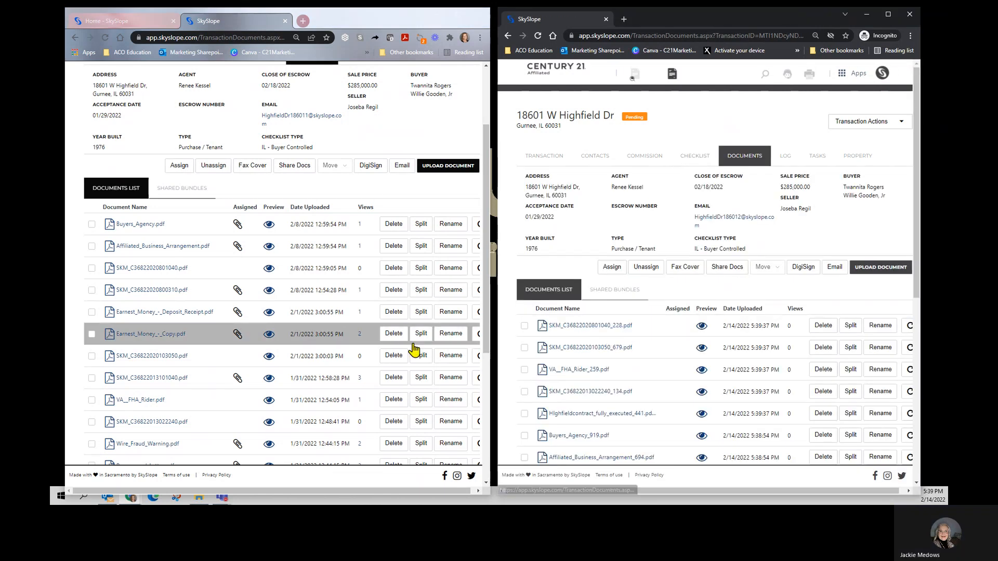
pyautogui.scroll(-2, 292, 297)
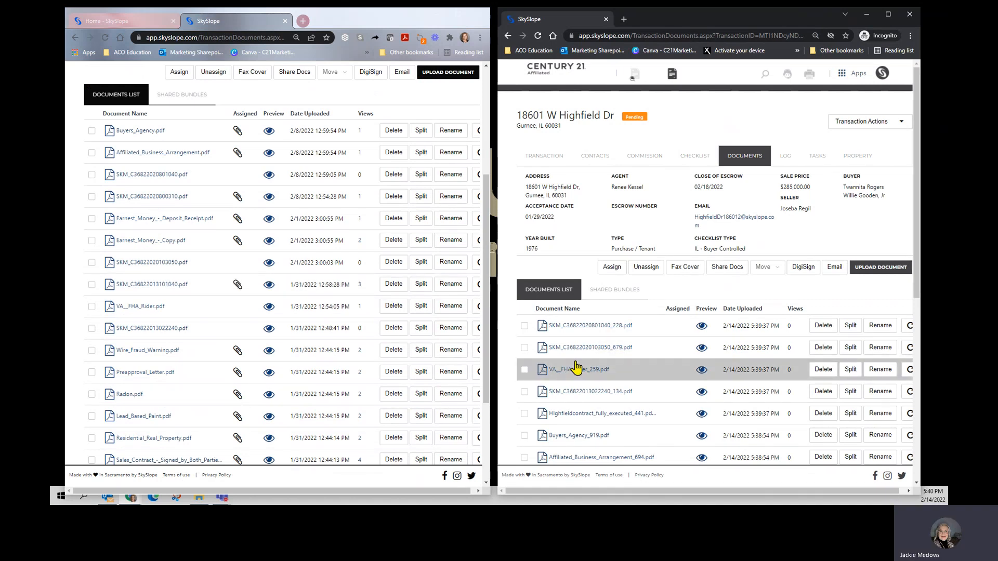
pyautogui.scroll(-2, 590, 348)
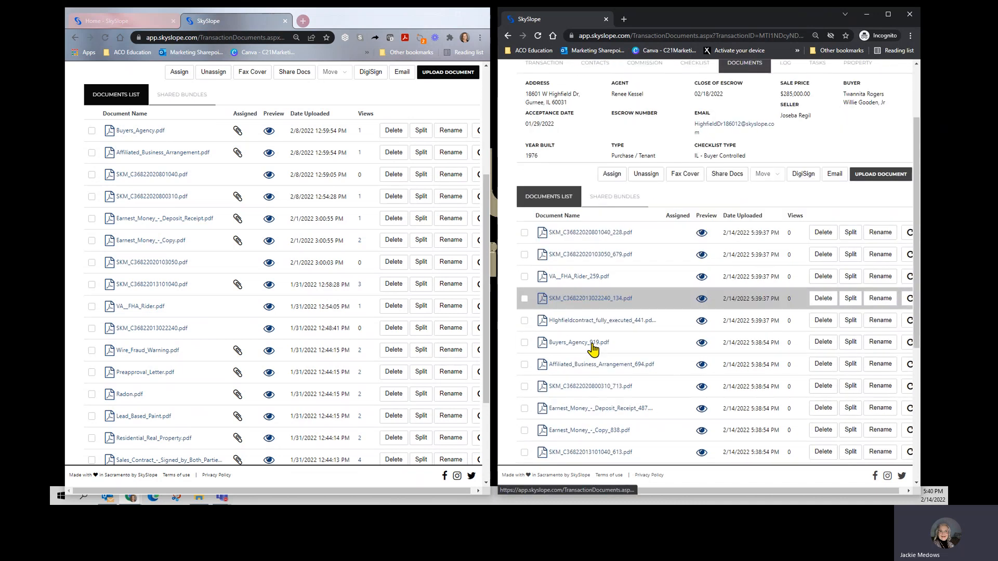
pyautogui.scroll(-1, 593, 349)
pyautogui.scroll(-3, 308, 328)
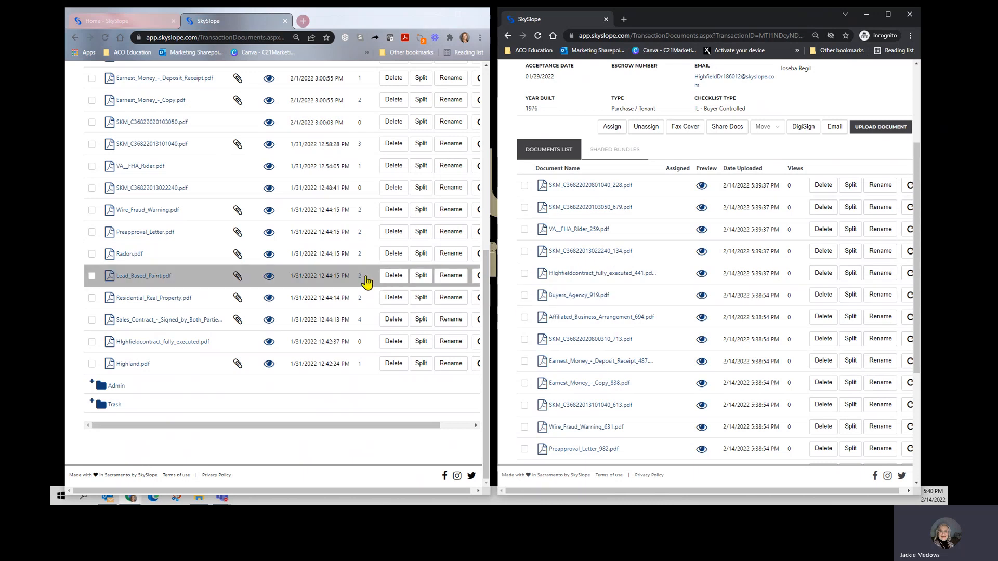
pyautogui.scroll(4, 367, 283)
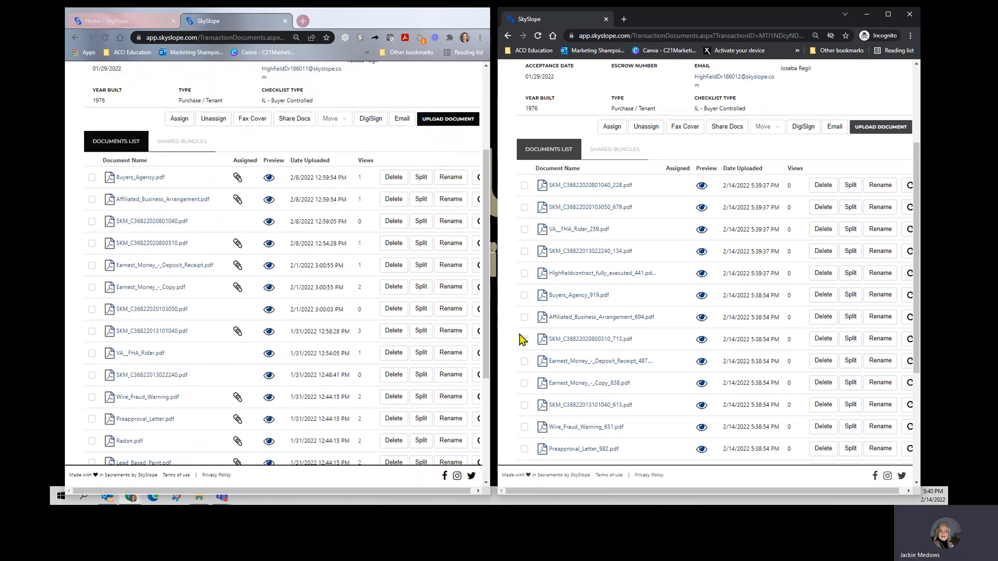
# Step: In the new transaction, assign Buyers_Agency_919.pdf to the Buyers Agency checklist item
pyautogui.click(525, 296)
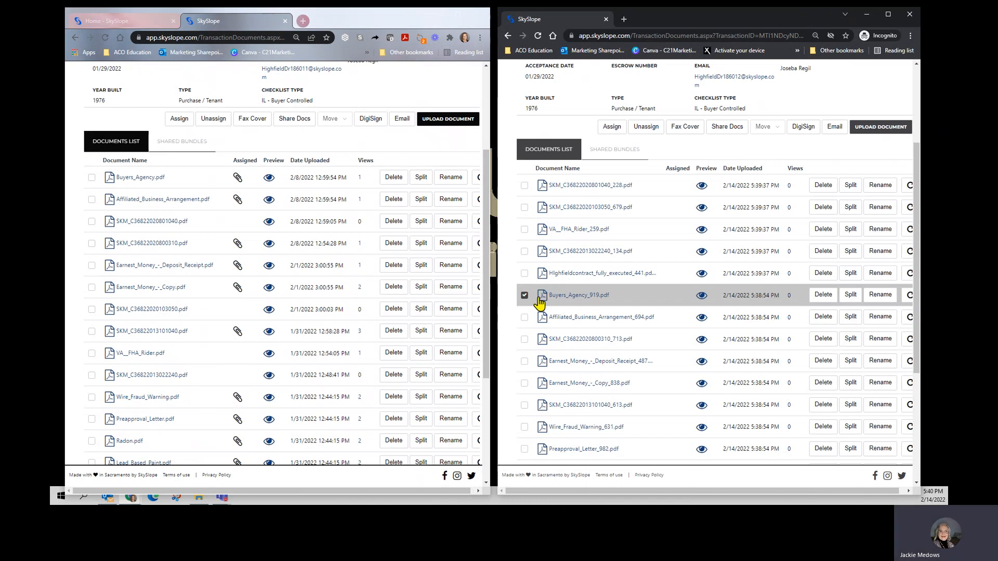
pyautogui.click(611, 127)
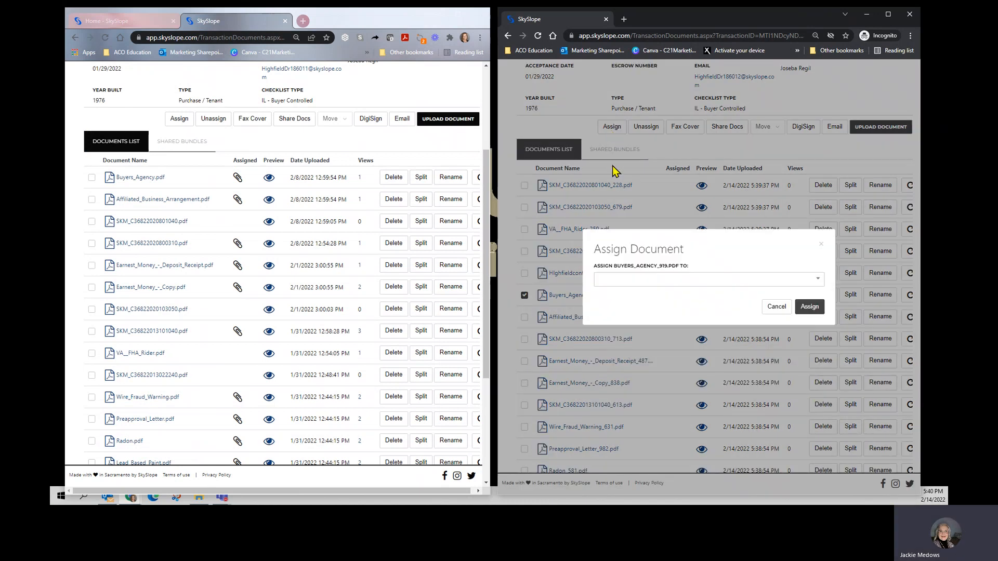
pyautogui.click(618, 281)
pyautogui.write('buyer')
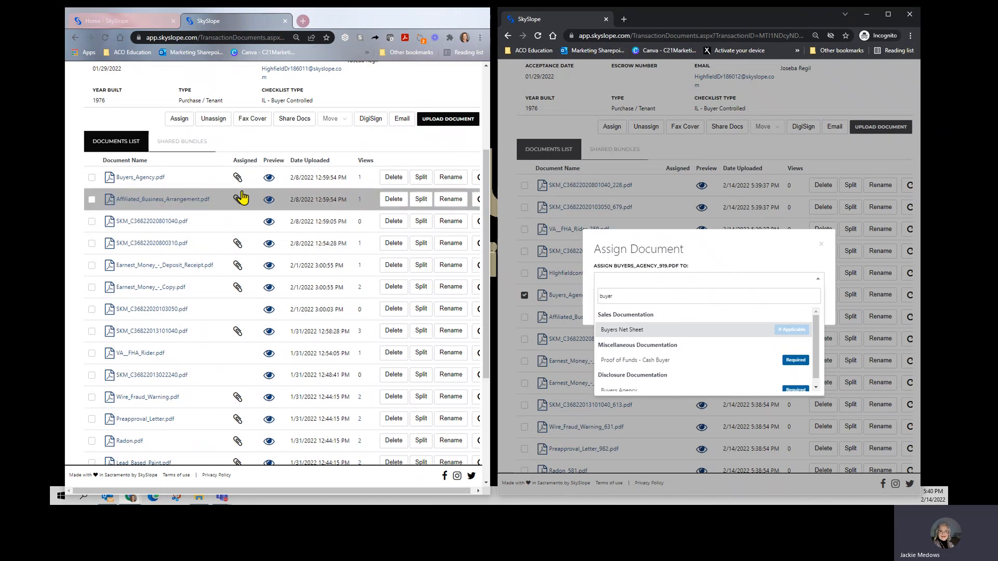
pyautogui.moveTo(235, 184)
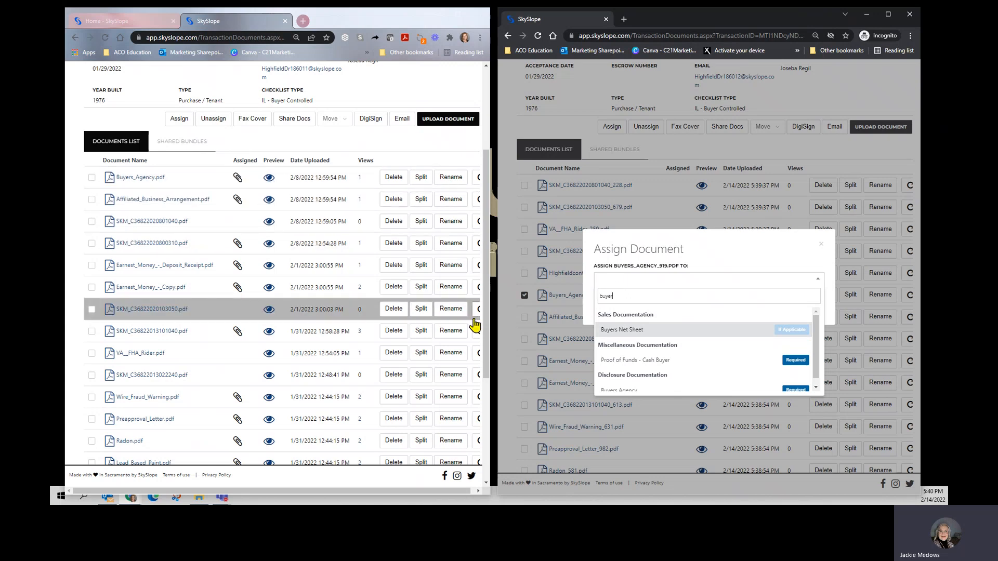
pyautogui.scroll(-1, 639, 390)
pyautogui.click(641, 384)
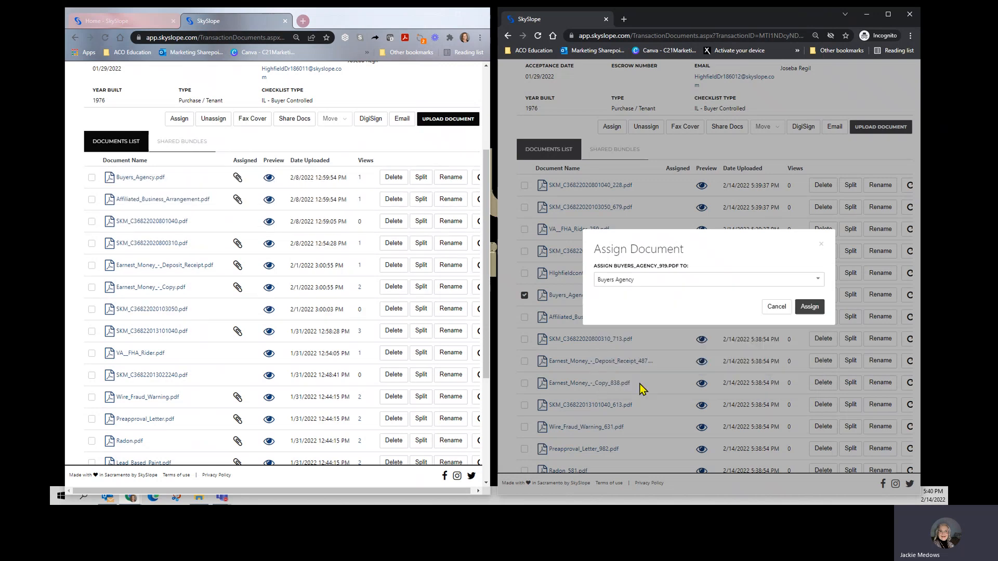
pyautogui.click(811, 307)
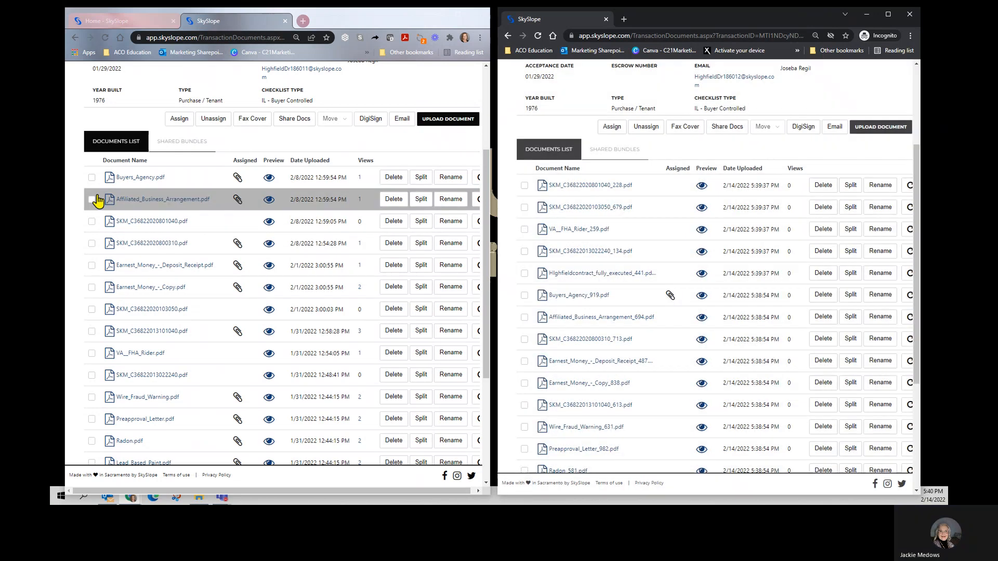
# Step: Assign Affiliated_Business_Arrangement_694.pdf to its matching checklist item, searching for it with "af"
pyautogui.click(523, 319)
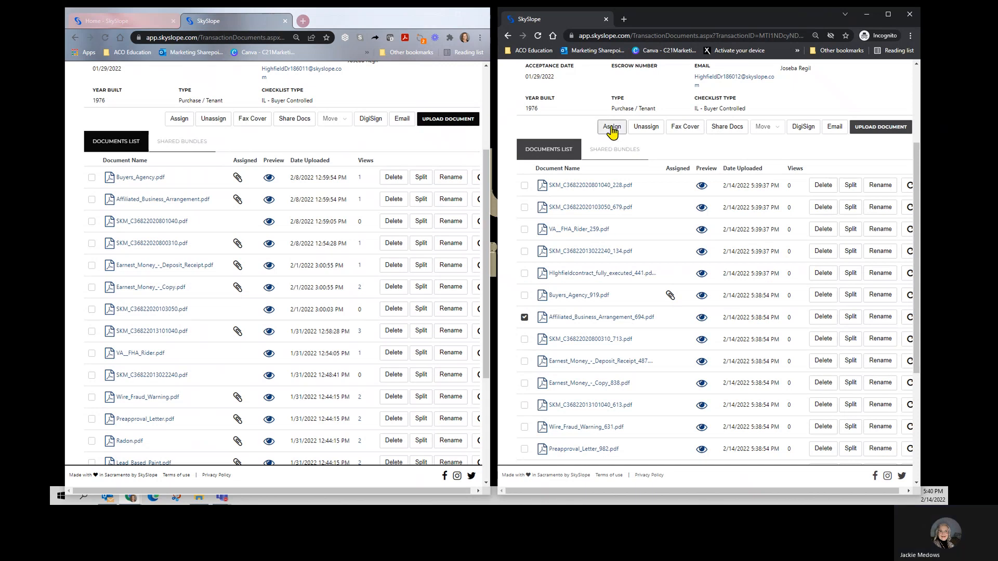
pyautogui.click(612, 127)
pyautogui.click(606, 283)
pyautogui.write('aff')
pyautogui.click(686, 332)
pyautogui.click(816, 316)
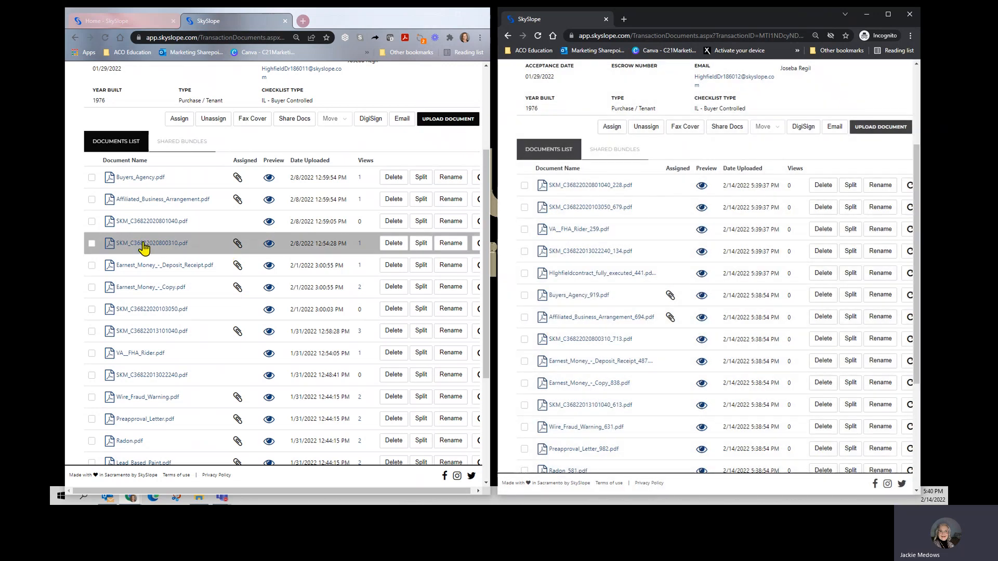
pyautogui.moveTo(240, 246)
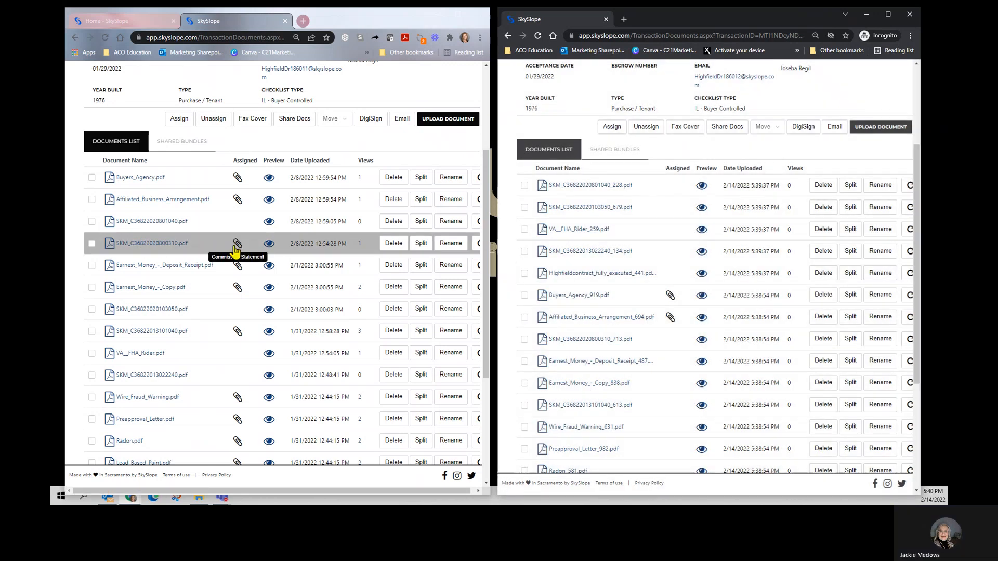
pyautogui.click(525, 340)
pyautogui.click(612, 126)
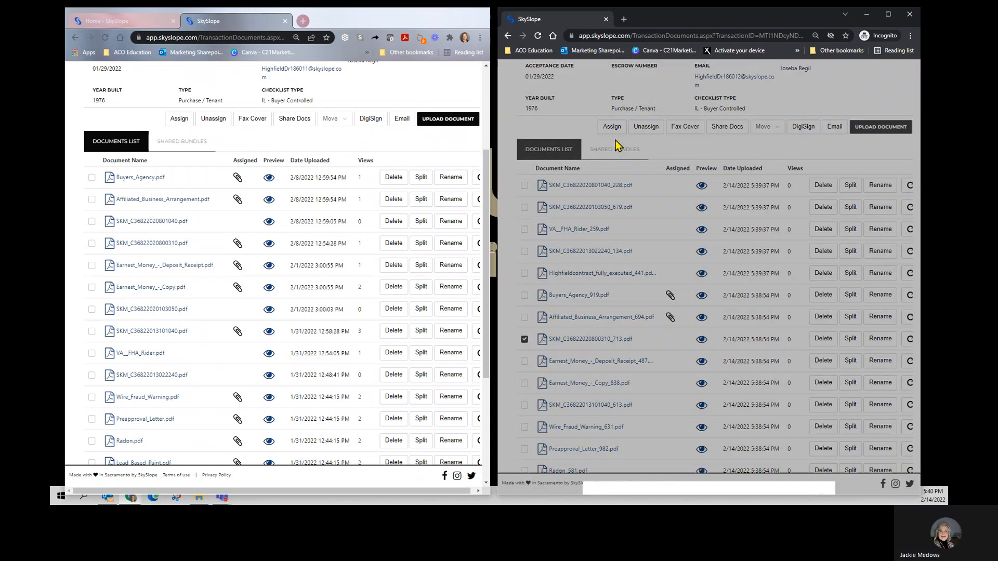
pyautogui.click(613, 281)
pyautogui.write('comm')
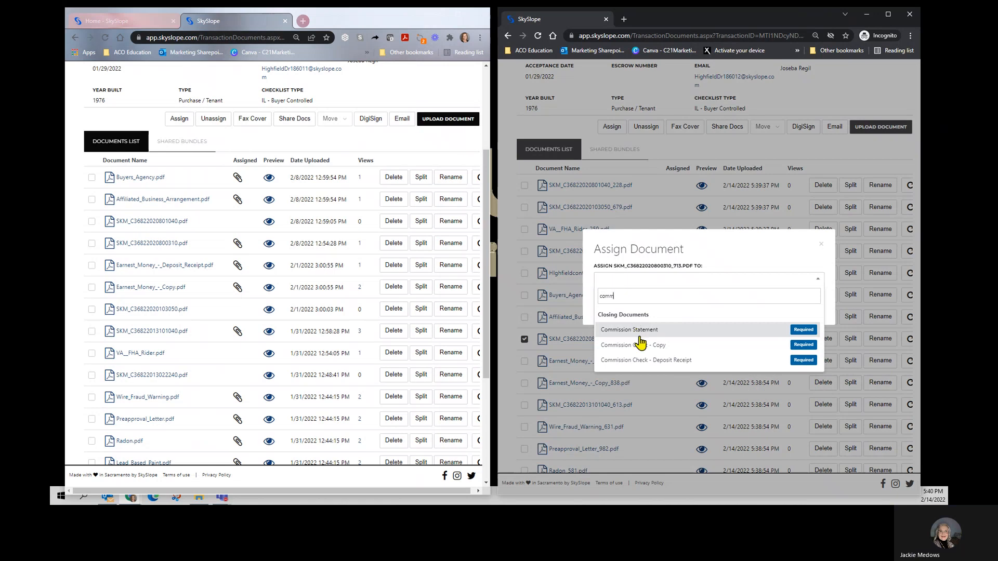
pyautogui.click(639, 333)
pyautogui.click(806, 310)
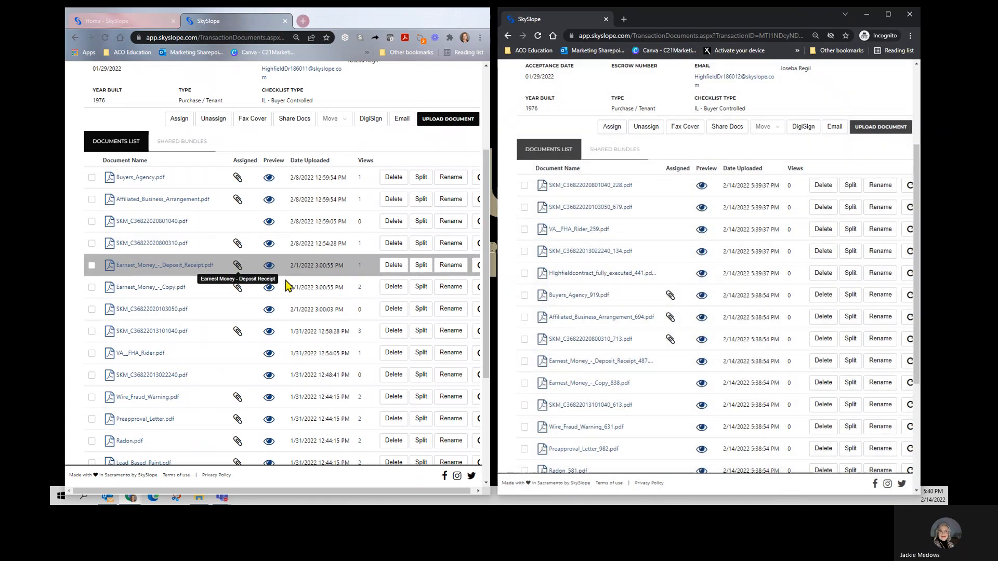
# Step: Assign the new transaction's Earnest_Money_-_Deposit_Receipt file to the Earnest Money - Deposit Receipt checklist item
pyautogui.click(524, 362)
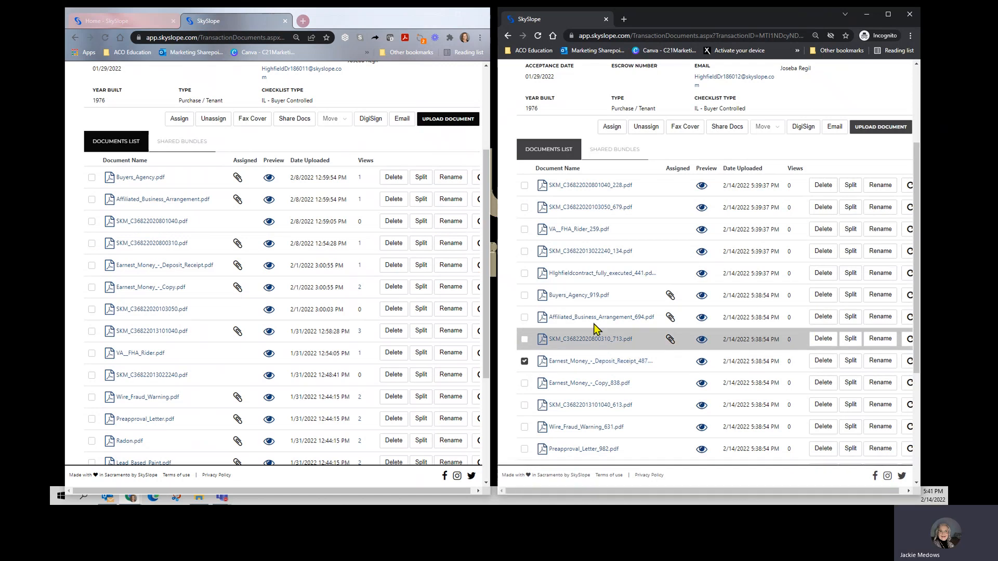
pyautogui.click(613, 128)
pyautogui.click(628, 281)
pyautogui.write('ear')
pyautogui.click(647, 345)
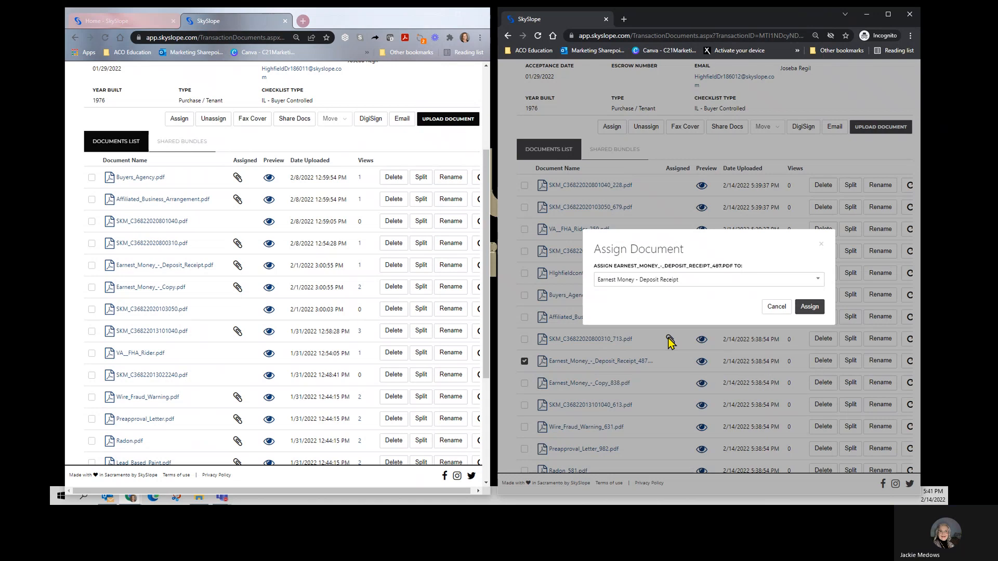
pyautogui.click(810, 309)
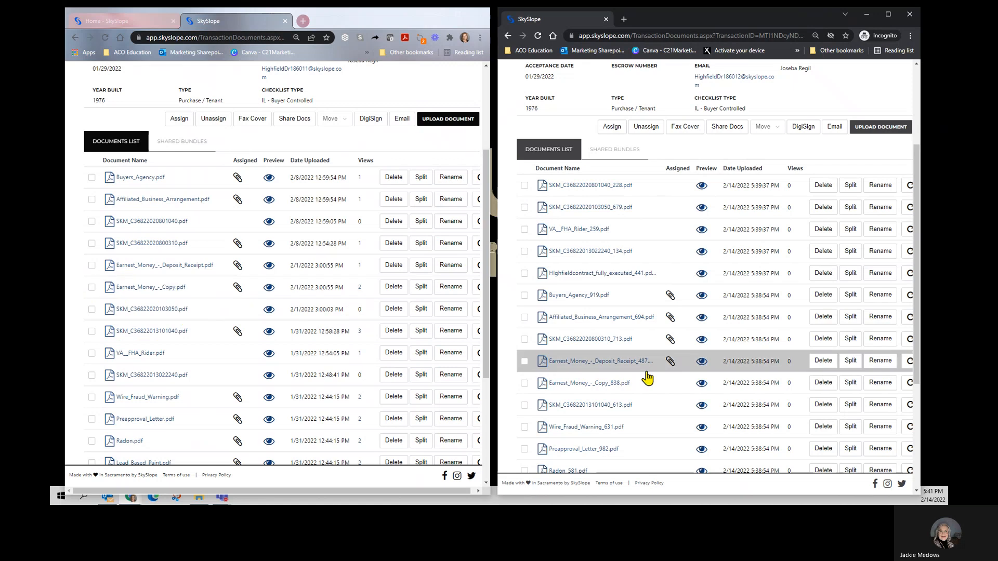
# Step: Assign Earnest_Money_-_Copy_838.pdf to the Earnest Money - Copy checklist item
pyautogui.click(524, 383)
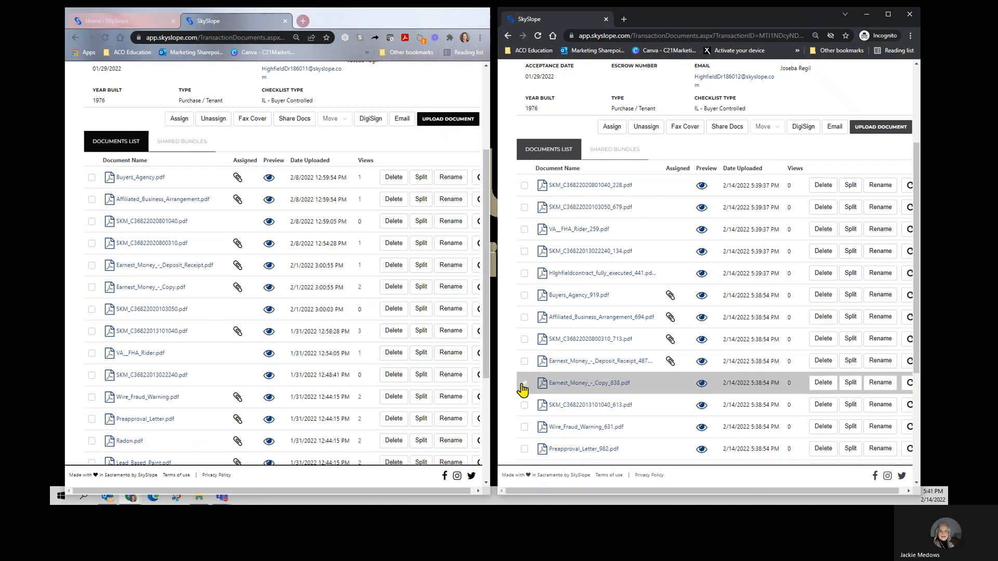
pyautogui.click(612, 127)
pyautogui.click(618, 283)
pyautogui.write('earn')
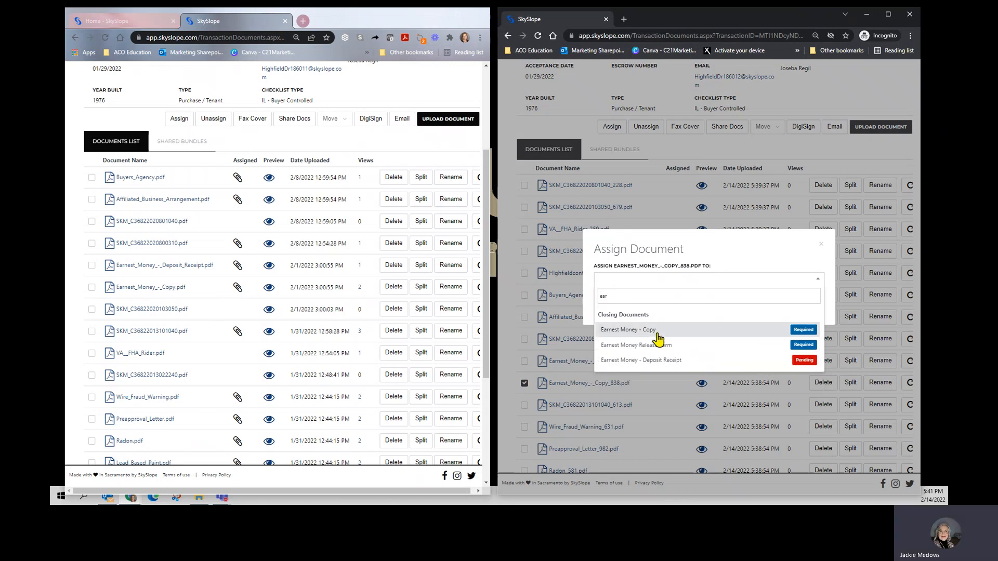
pyautogui.click(657, 341)
pyautogui.click(807, 307)
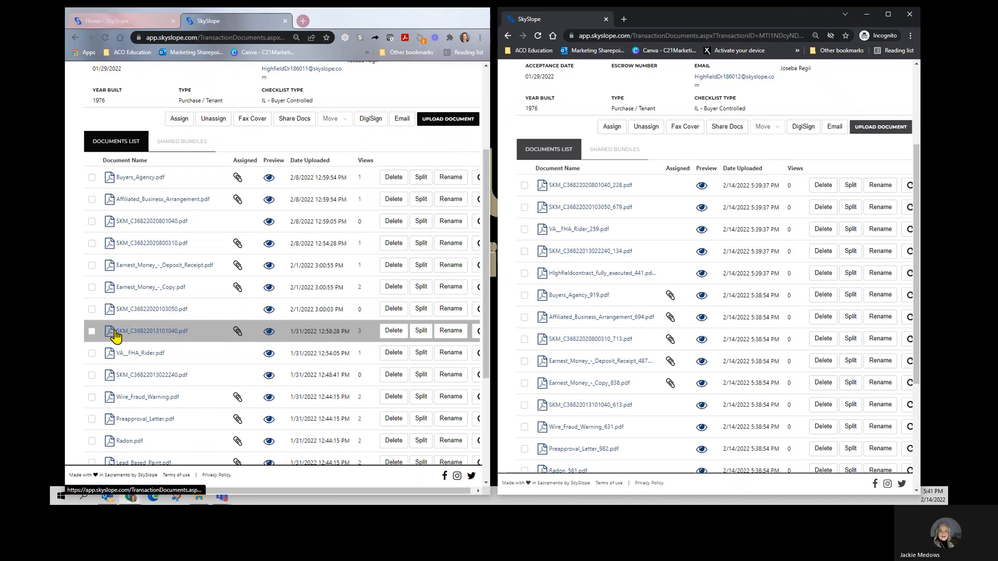
pyautogui.moveTo(241, 335)
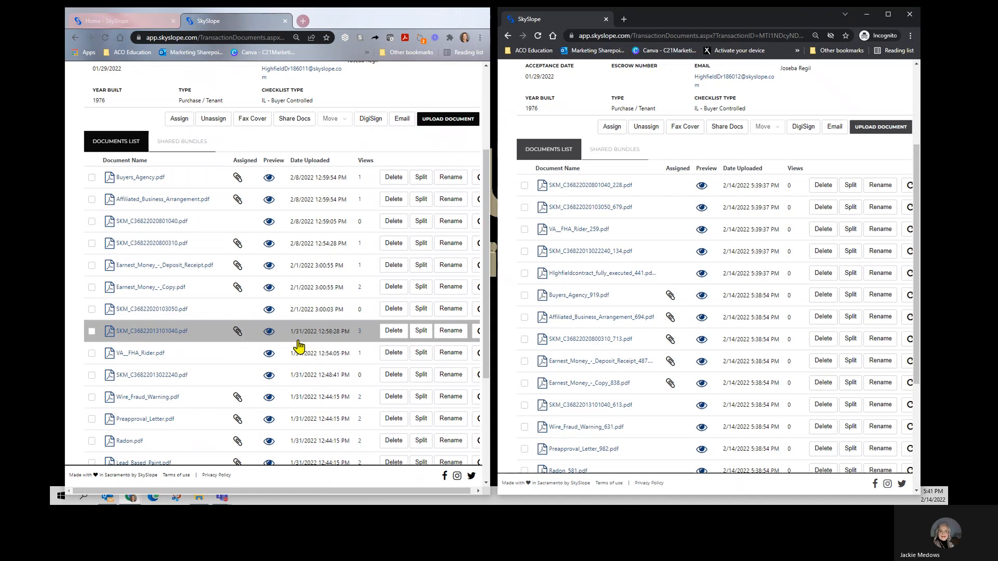
pyautogui.click(524, 406)
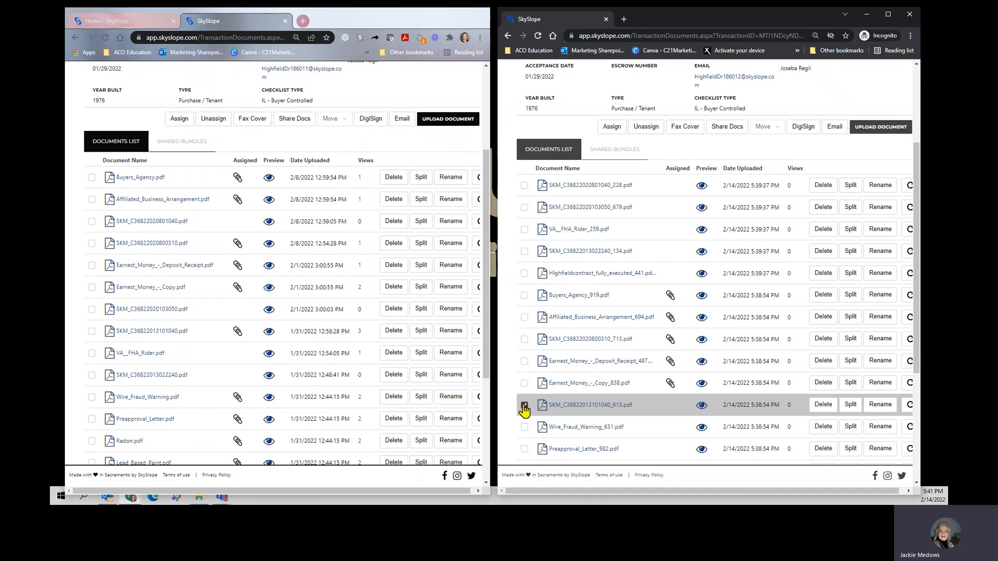
pyautogui.click(611, 128)
pyautogui.click(612, 279)
pyautogui.write('fha')
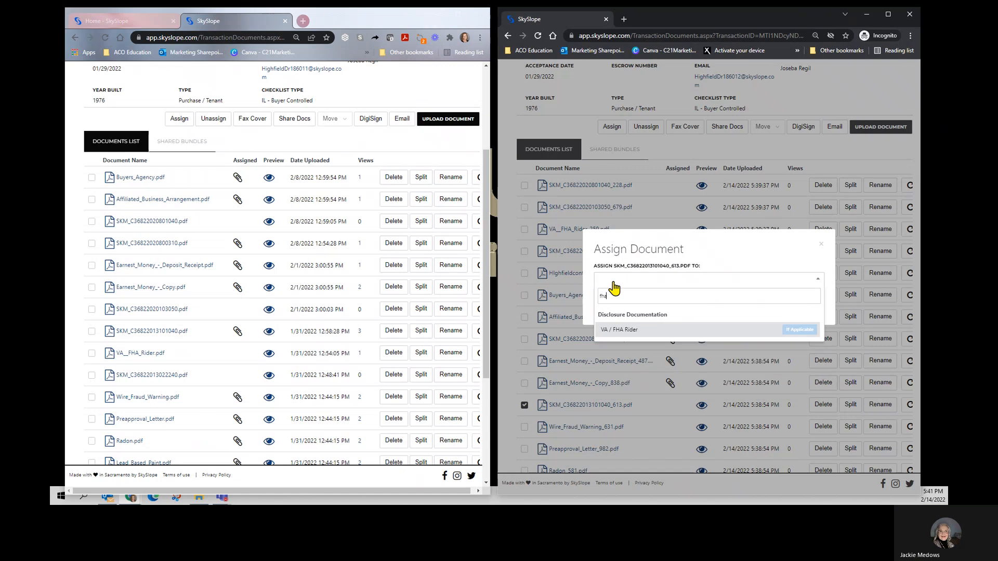
pyautogui.click(615, 329)
pyautogui.click(808, 308)
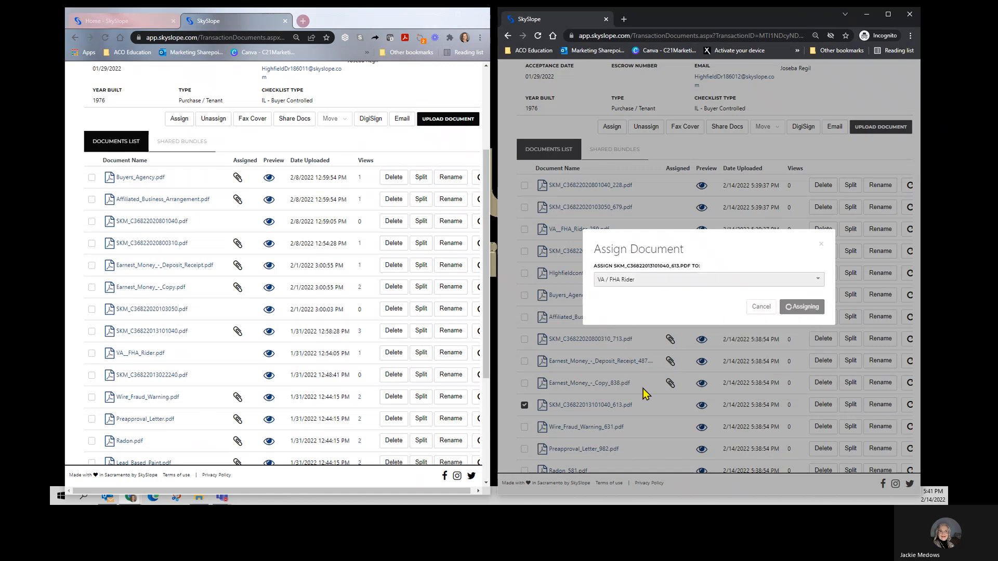
# Step: Assign Wire_Fraud_Warning_631.pdf to the Wire Fraud Warning checklist item in the new transaction
pyautogui.scroll(-3, 250, 373)
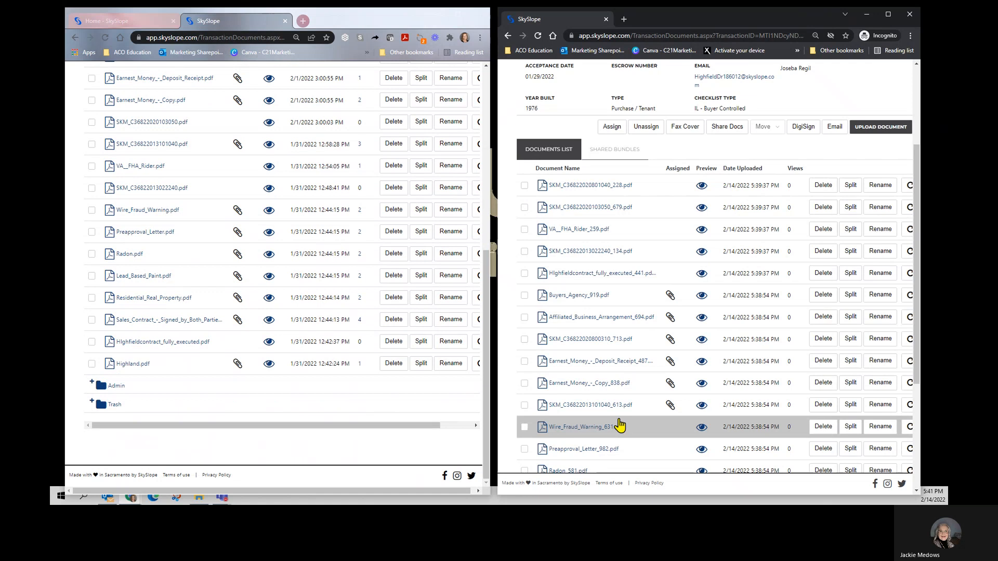
pyautogui.scroll(-1, 570, 416)
pyautogui.scroll(-2, 570, 407)
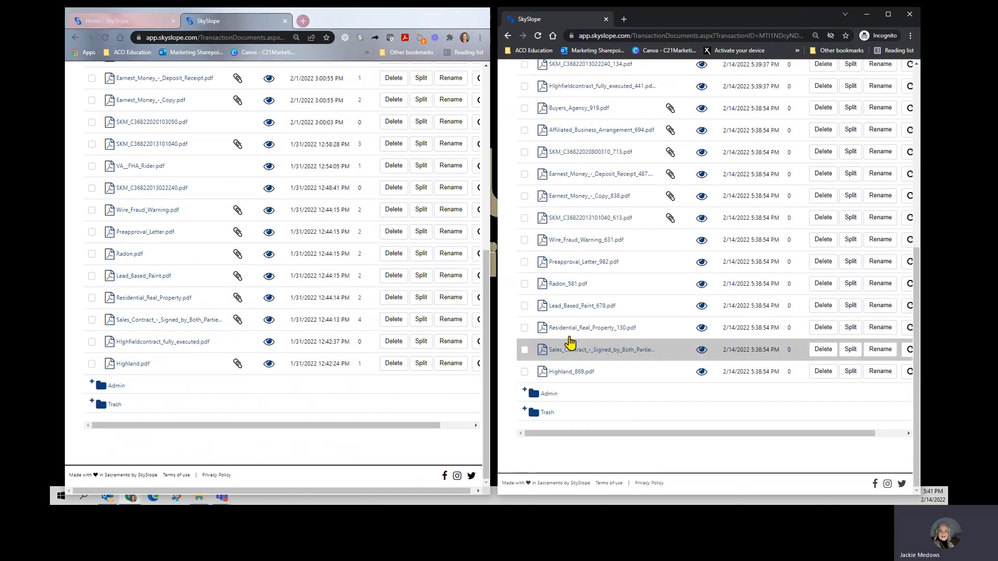
pyautogui.click(525, 240)
pyautogui.scroll(4, 572, 234)
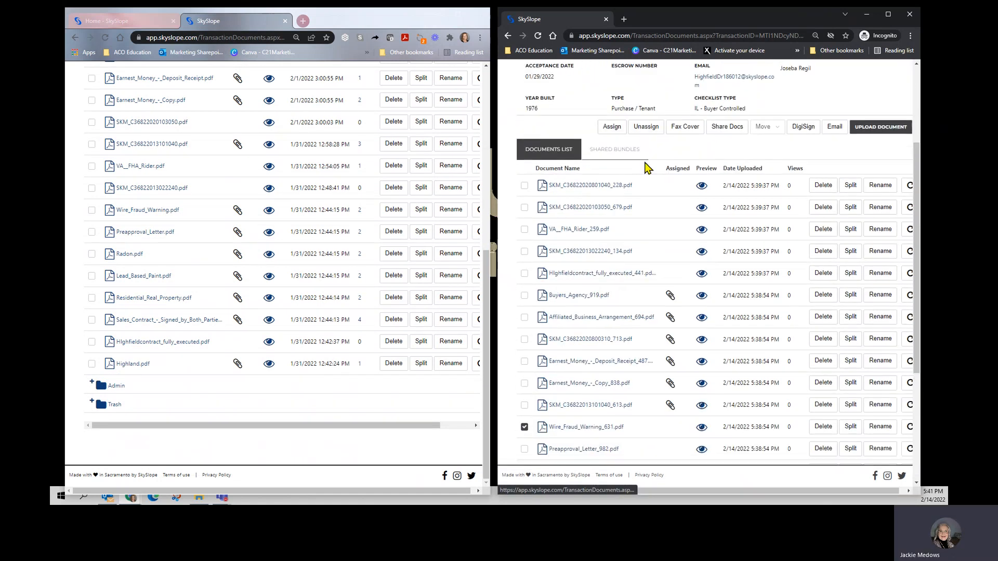
pyautogui.click(612, 127)
pyautogui.click(609, 285)
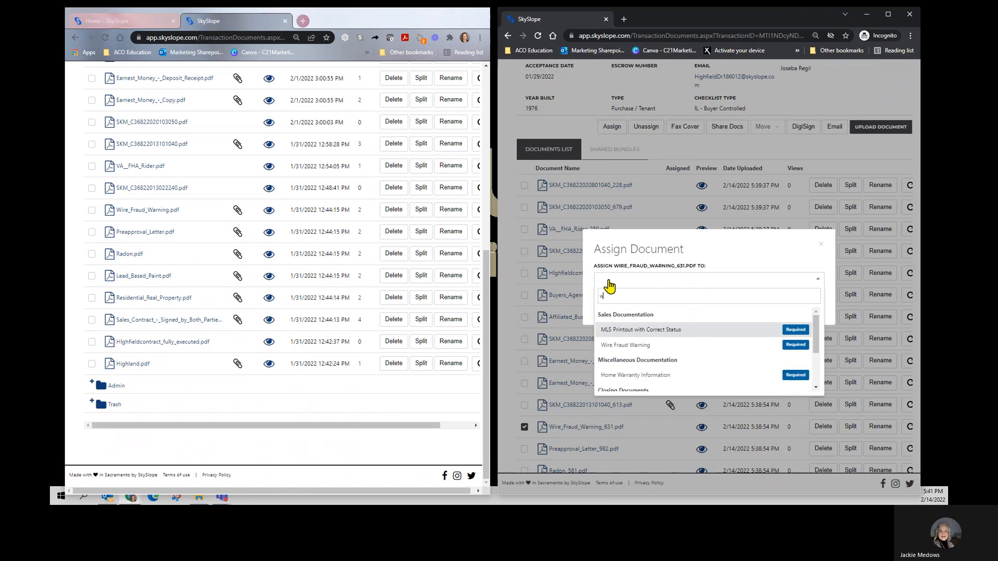
pyautogui.click(632, 344)
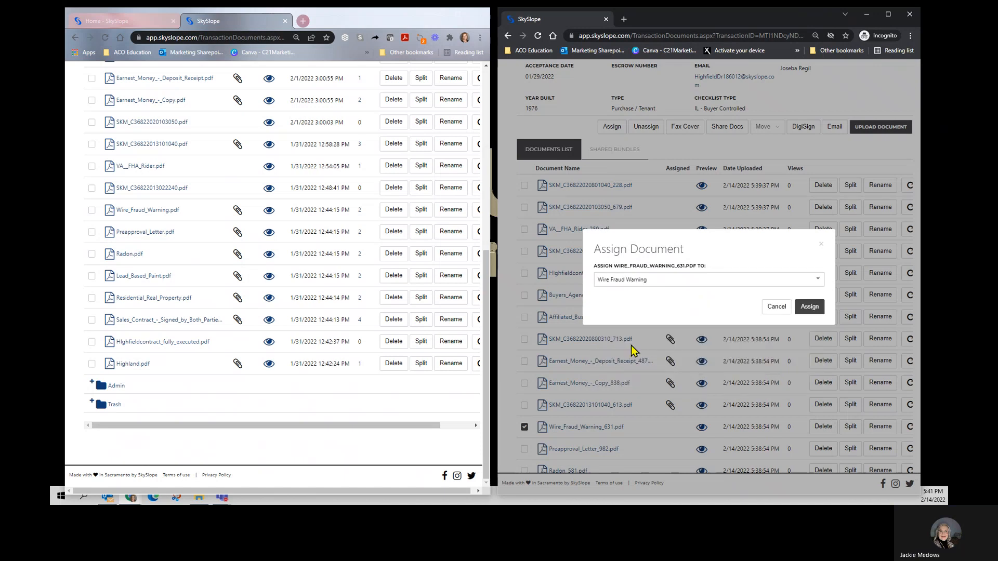
pyautogui.click(809, 308)
# Step: Assign Preapproval_Letter_982.pdf to the Preapproval Letter checklist item, searching for it with "pre"
pyautogui.click(525, 449)
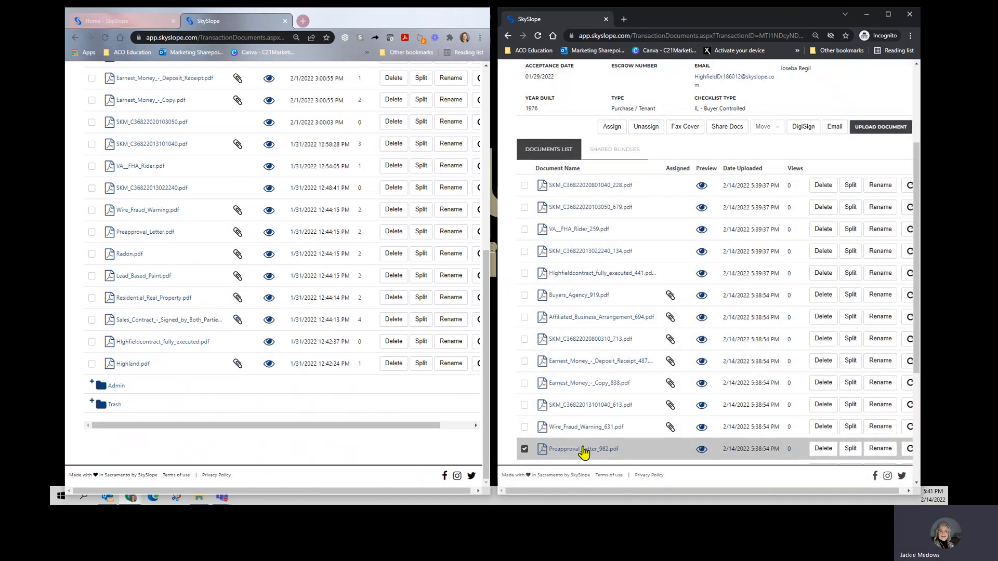
pyautogui.click(614, 130)
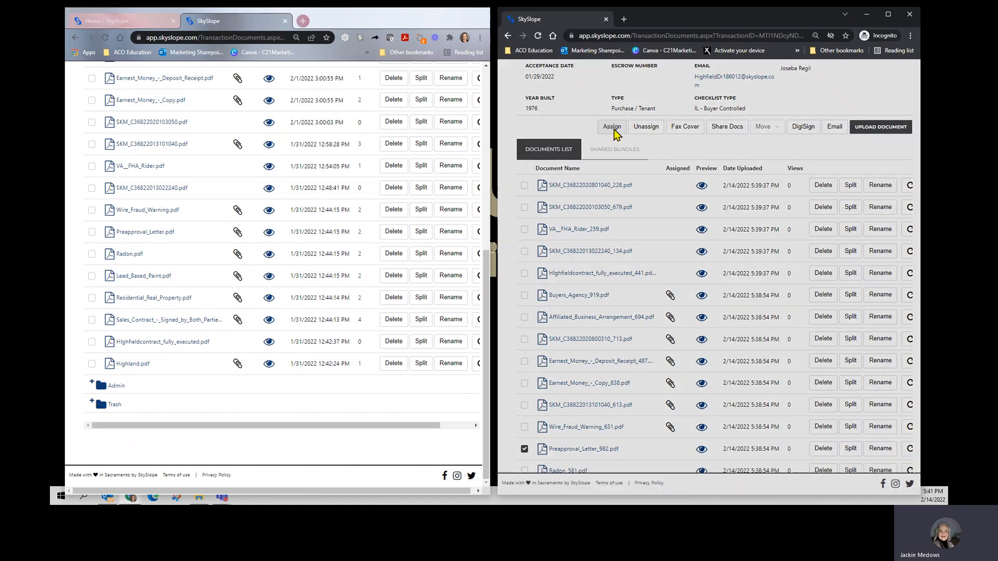
pyautogui.click(621, 285)
pyautogui.write('pre')
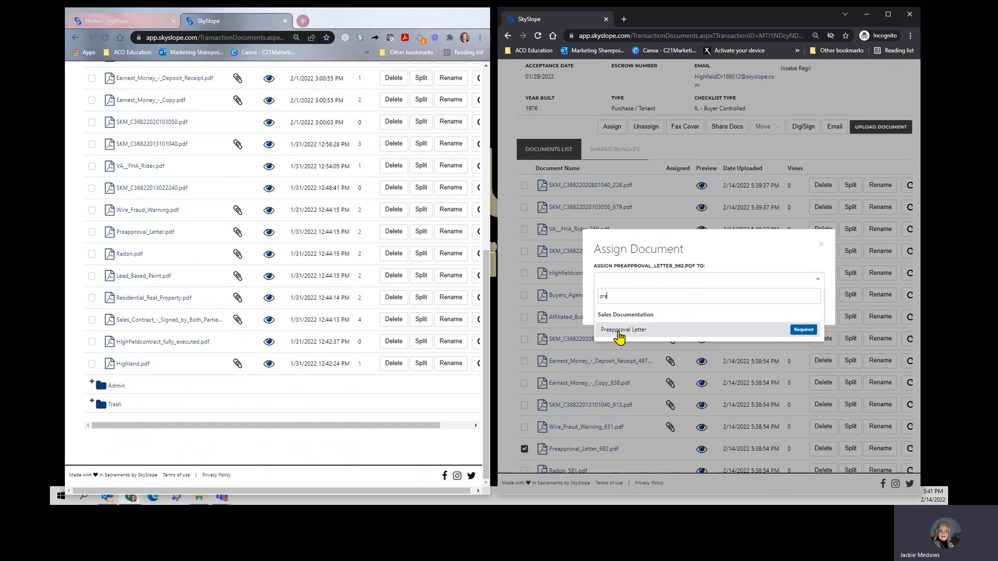
pyautogui.click(620, 336)
pyautogui.click(805, 308)
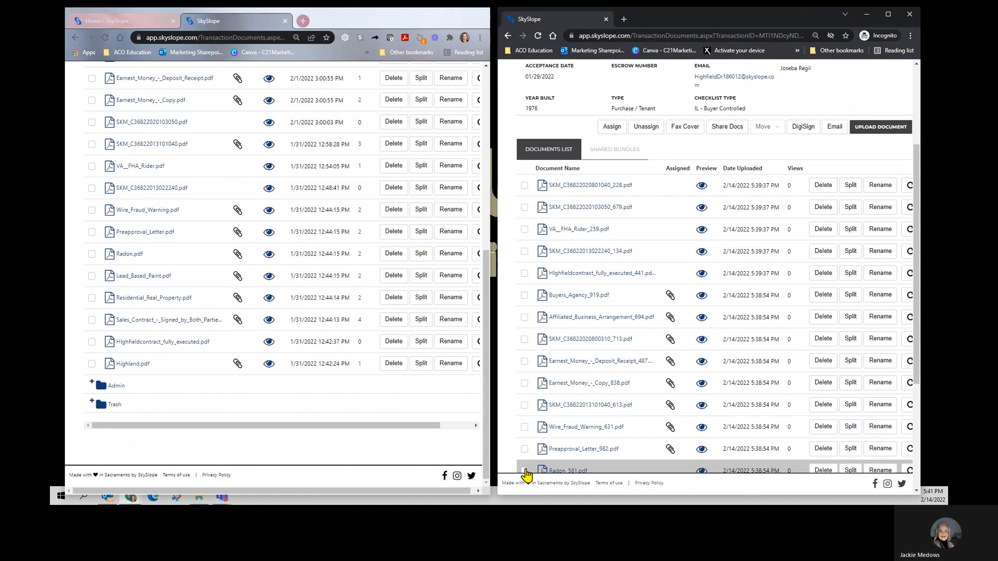
# Step: Assign Radon_581.pdf to the Radon checklist item, searching for it with "rad"
pyautogui.click(524, 470)
pyautogui.scroll(-1, 555, 400)
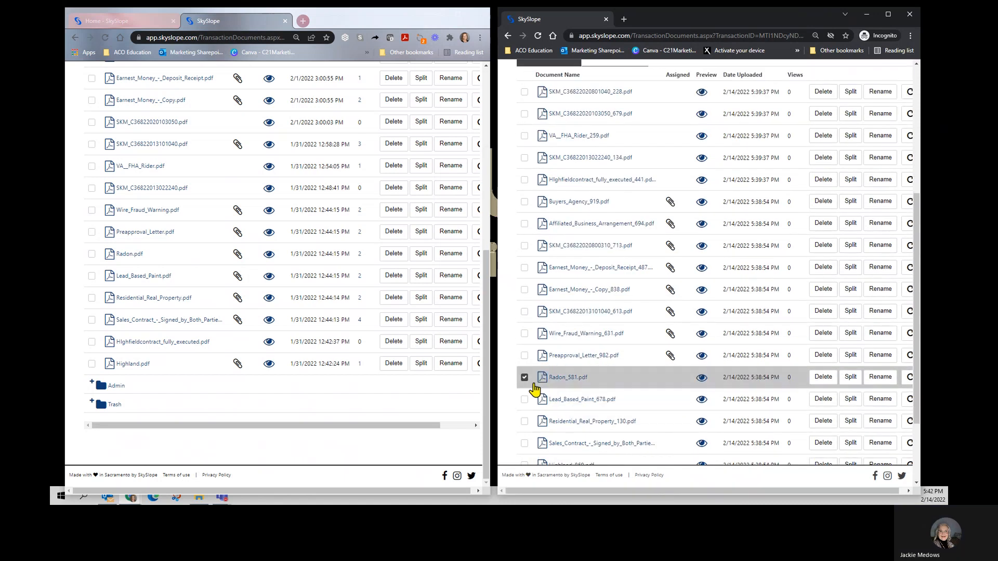
pyautogui.scroll(2, 618, 176)
pyautogui.click(612, 174)
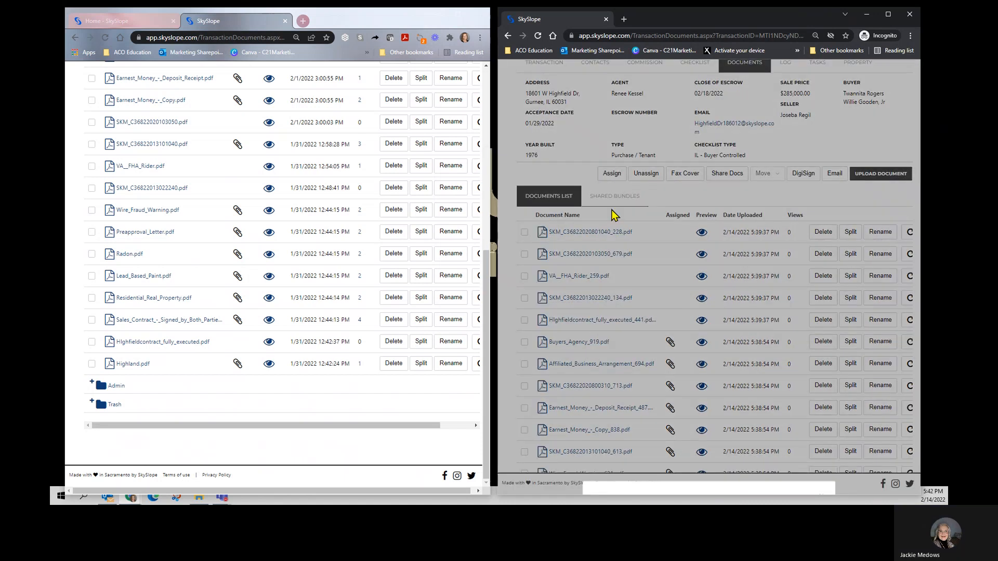
pyautogui.click(618, 279)
pyautogui.write('rad')
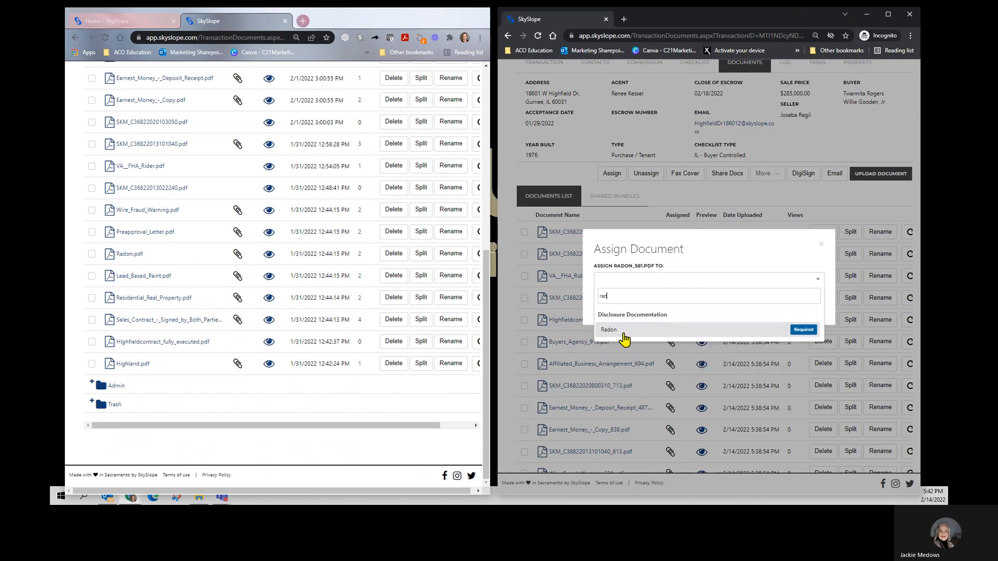
pyautogui.click(623, 337)
pyautogui.click(801, 311)
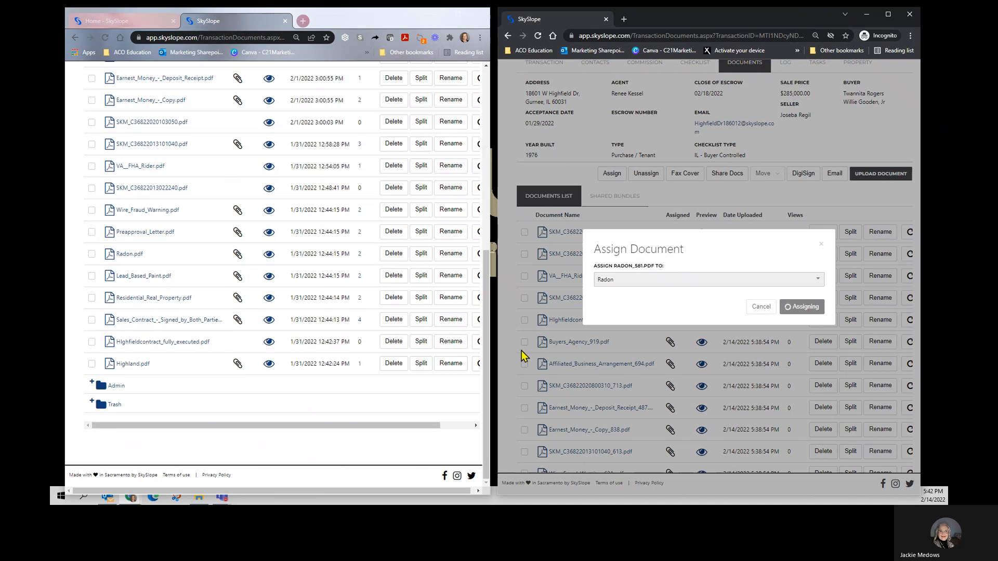
# Step: Assign Lead_Based_Paint_678.pdf to the Lead Based Paint checklist item, searching for it with "lead"
pyautogui.scroll(-2, 528, 364)
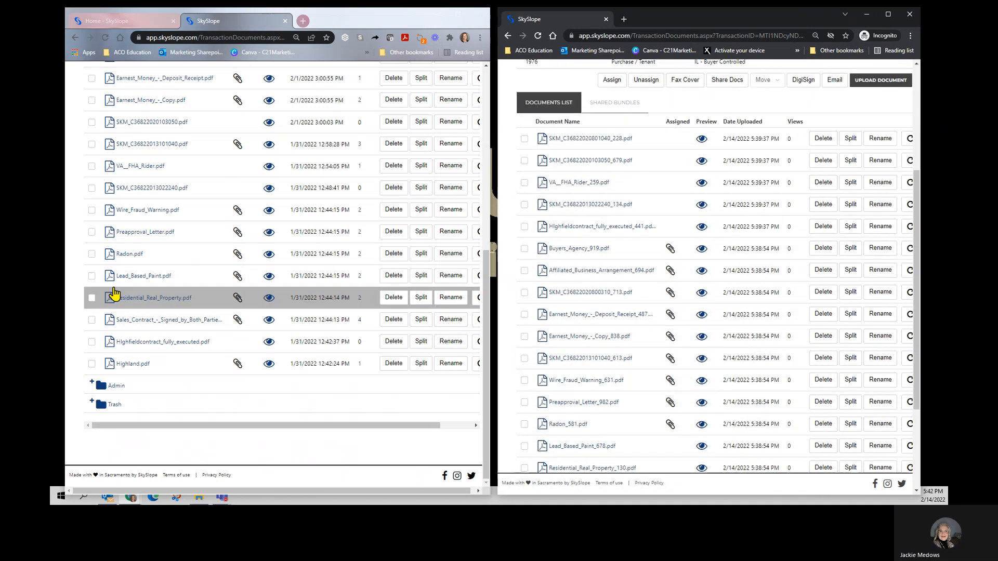
pyautogui.scroll(-1, 537, 403)
pyautogui.click(524, 399)
pyautogui.scroll(5, 597, 267)
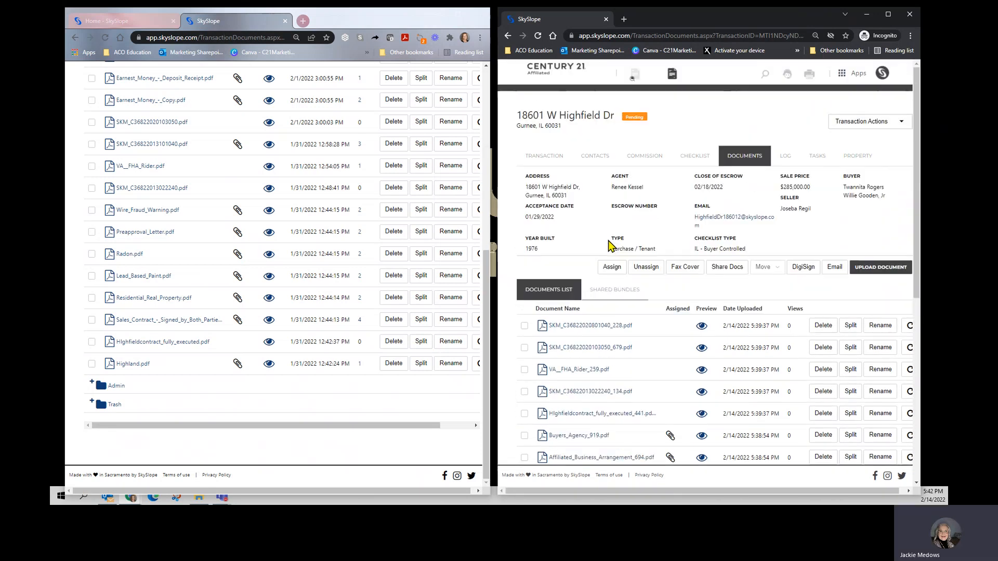
pyautogui.click(611, 267)
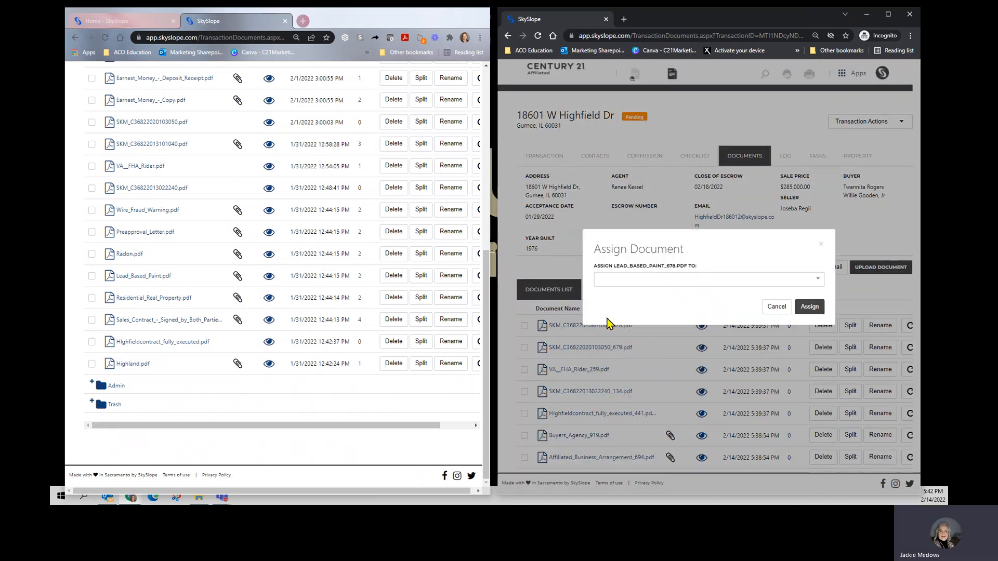
pyautogui.click(623, 283)
pyautogui.write('lead')
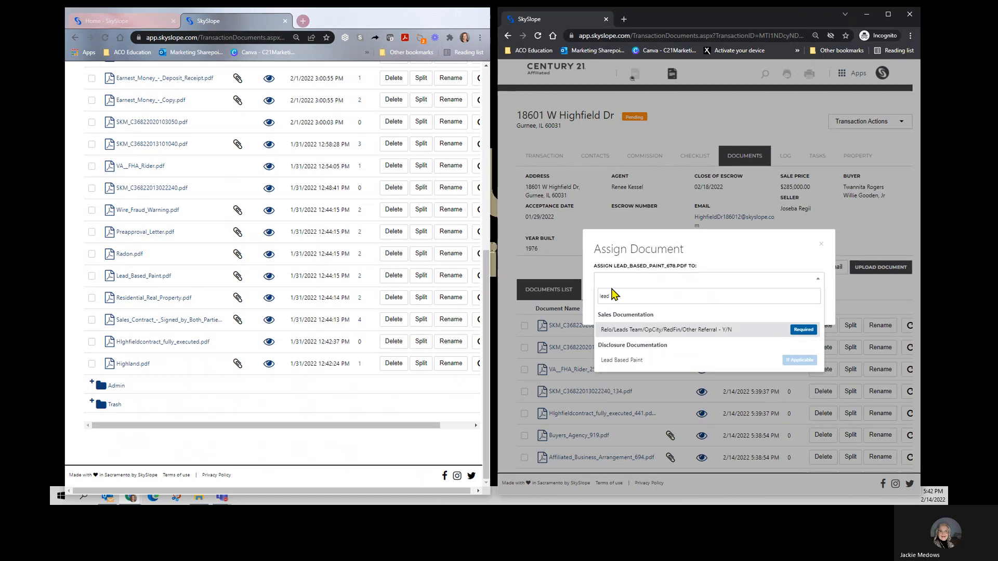
pyautogui.click(613, 364)
pyautogui.click(810, 307)
# Step: Assign Residential_Real_Property_130.pdf to the Residential Real Property checklist item, searching for it with "res"
pyautogui.scroll(-5, 644, 316)
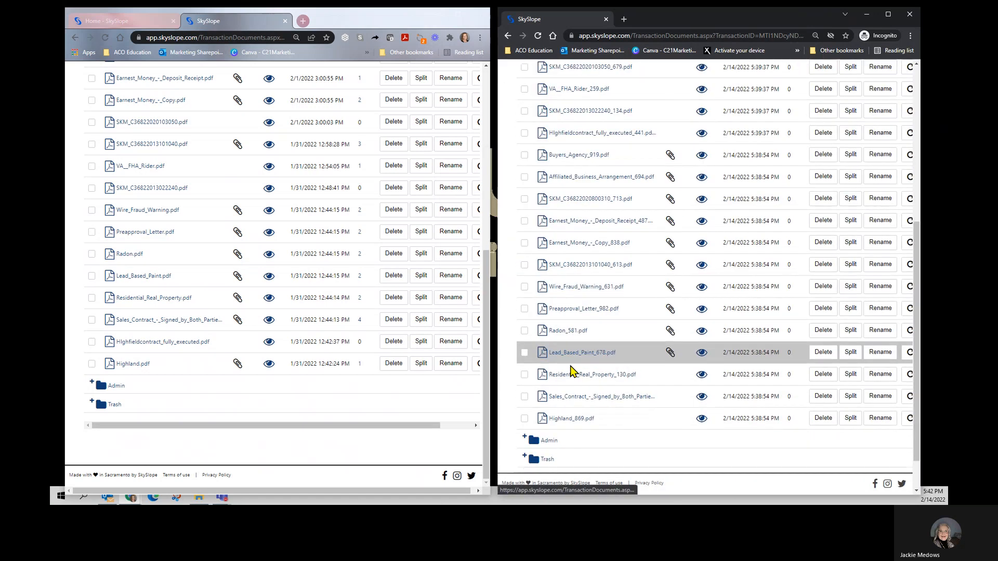
pyautogui.click(524, 375)
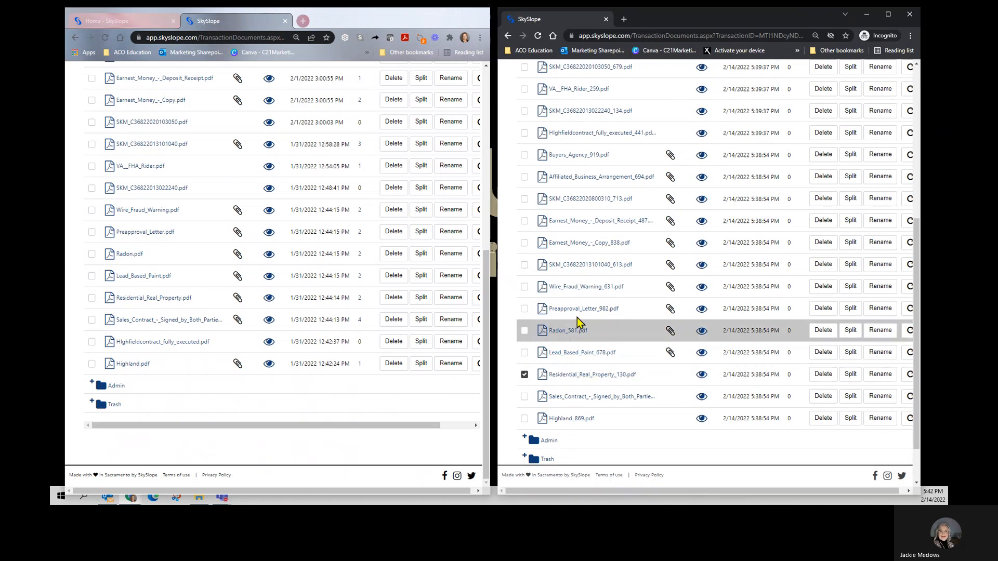
pyautogui.scroll(5, 576, 317)
pyautogui.click(611, 267)
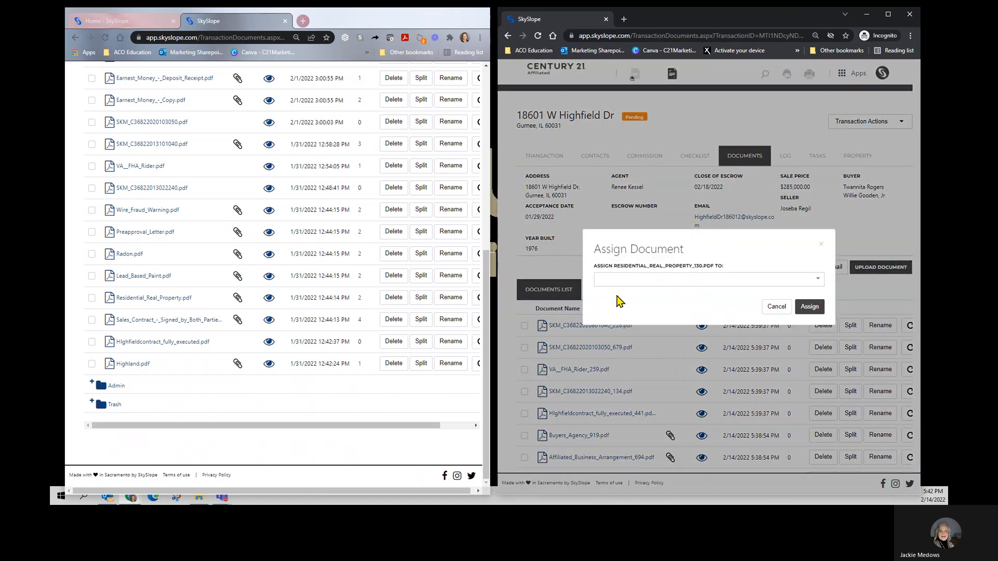
pyautogui.click(630, 286)
pyautogui.write('res')
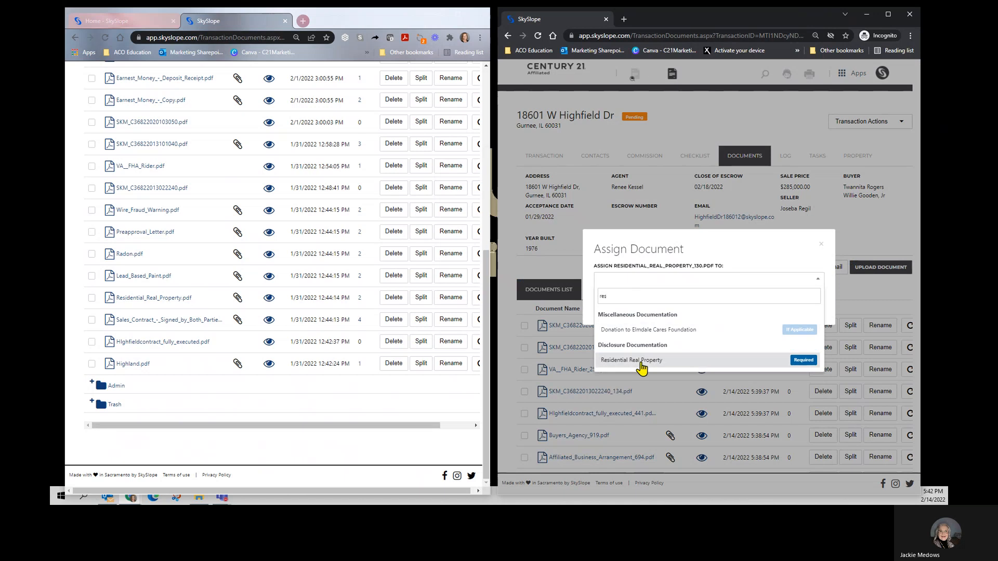
pyautogui.click(640, 365)
pyautogui.click(808, 307)
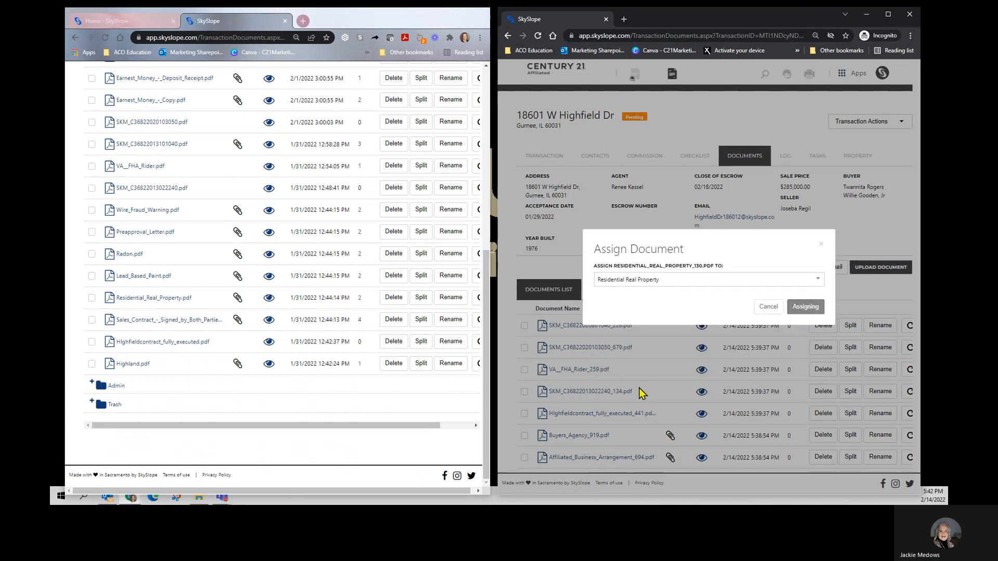
# Step: Assign the new transaction's Sales_Contract_-_Signed_by_Both_Parties_149.pdf to the Sales Contract - Signed by Both Parties checklist item
pyautogui.scroll(-3, 642, 387)
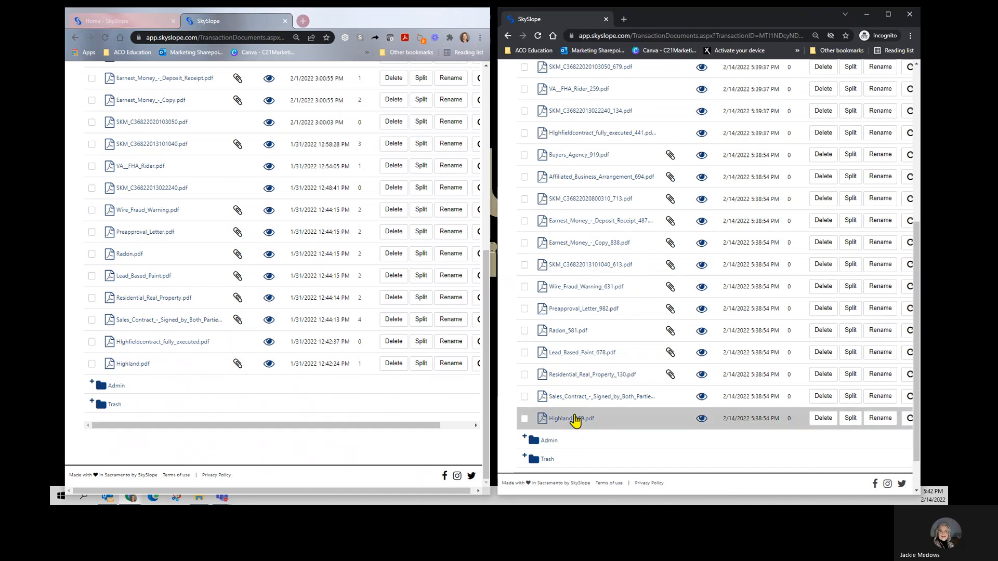
pyautogui.scroll(10, 625, 323)
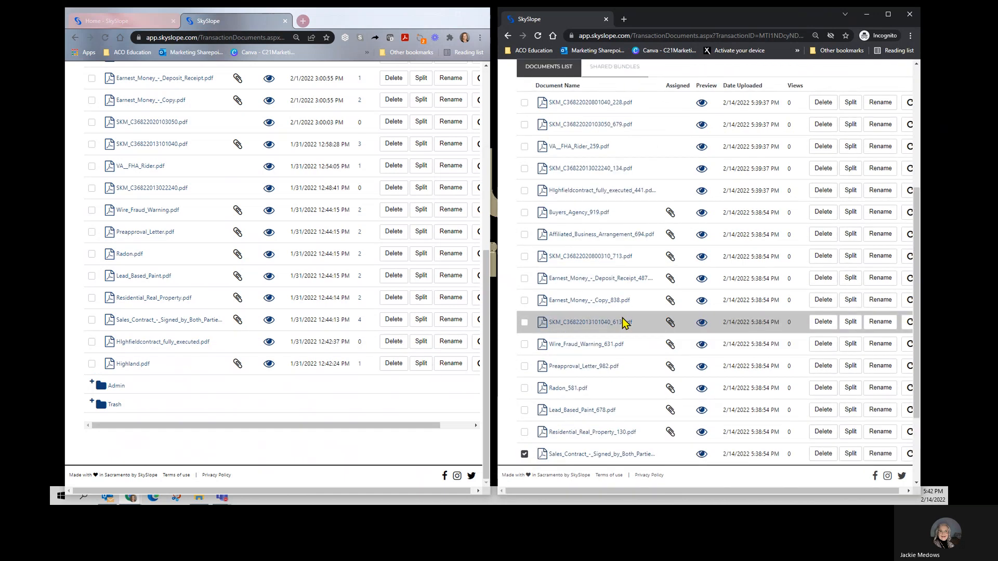
pyautogui.click(609, 268)
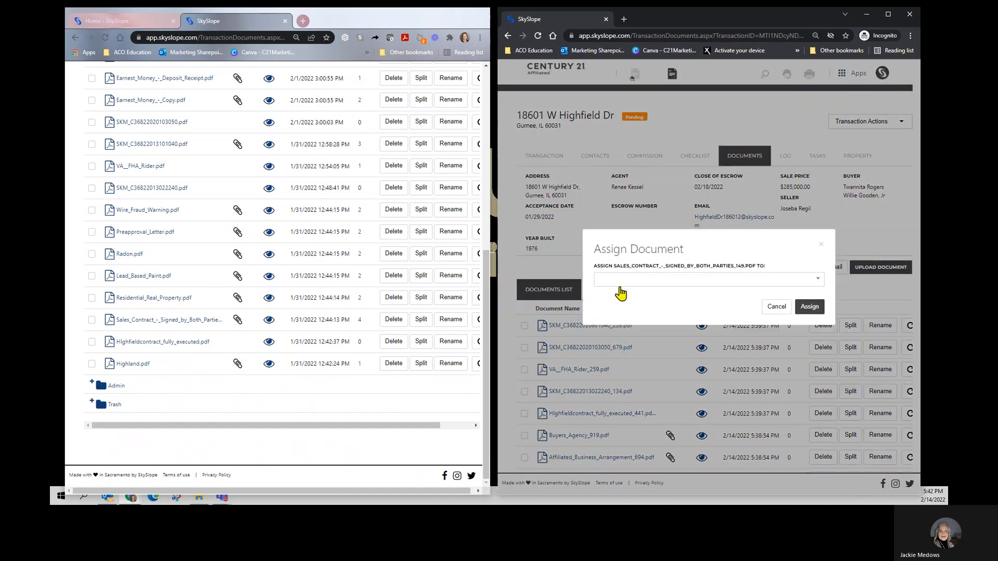
pyautogui.click(620, 284)
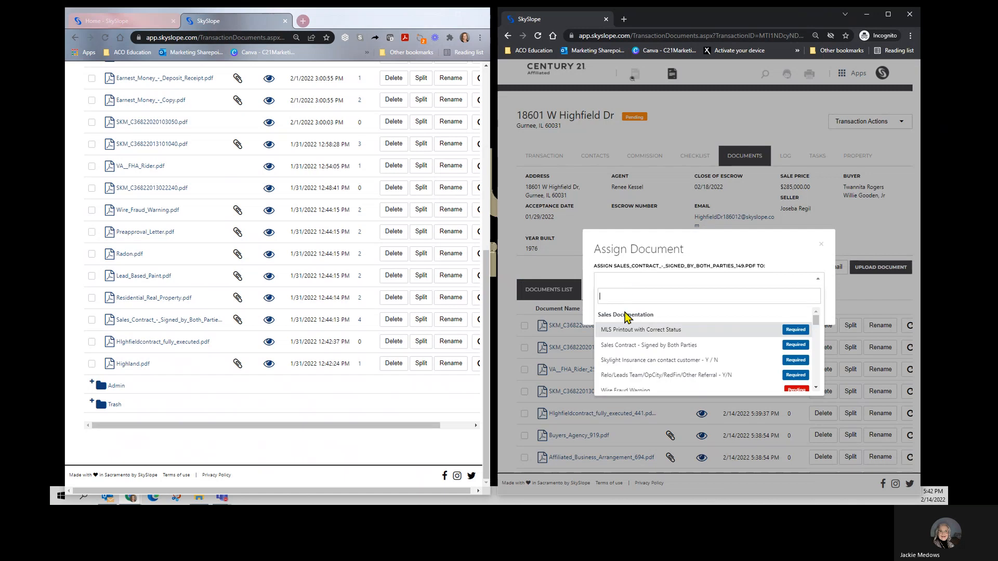
pyautogui.click(644, 345)
pyautogui.click(803, 306)
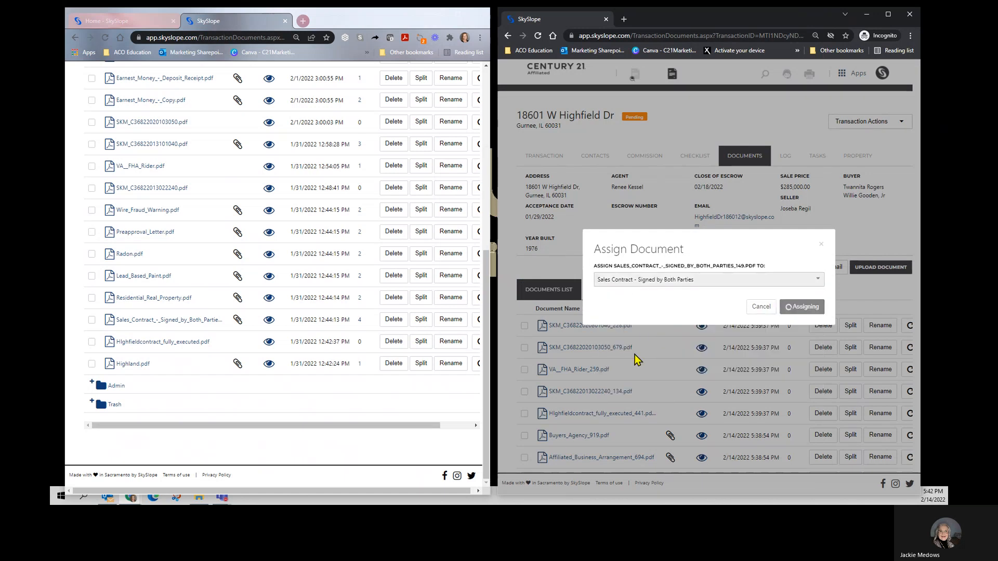
# Step: Assign Highland_869.pdf to the MLS Printout with Correct Status checklist item, searching for it with "mls"
pyautogui.scroll(-6, 574, 369)
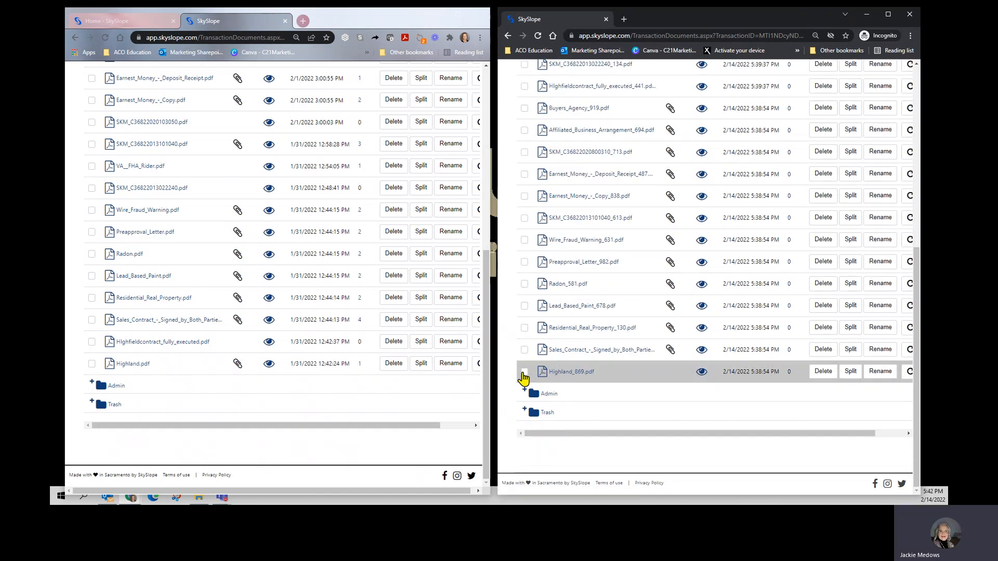
pyautogui.click(524, 372)
pyautogui.scroll(6, 533, 384)
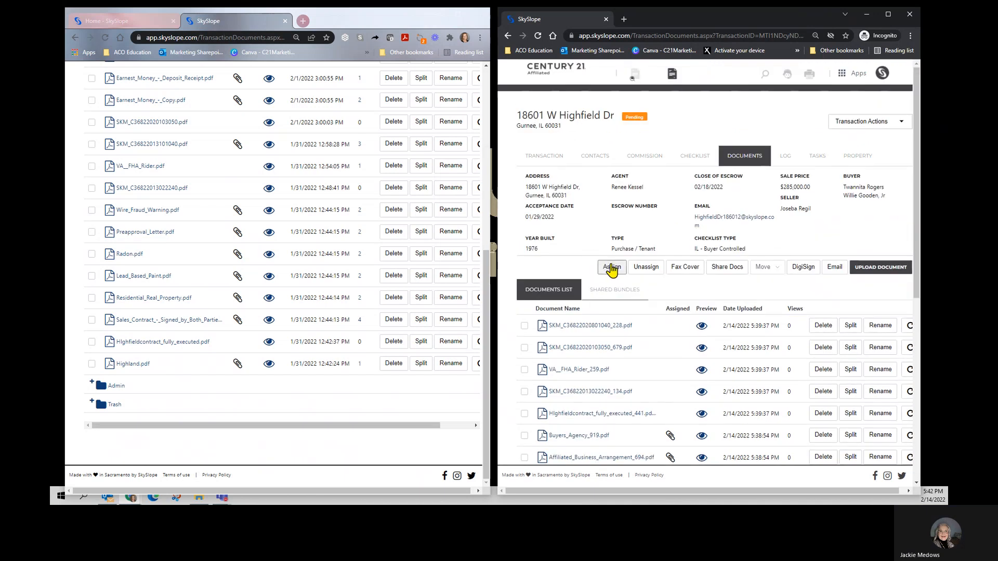
pyautogui.click(611, 268)
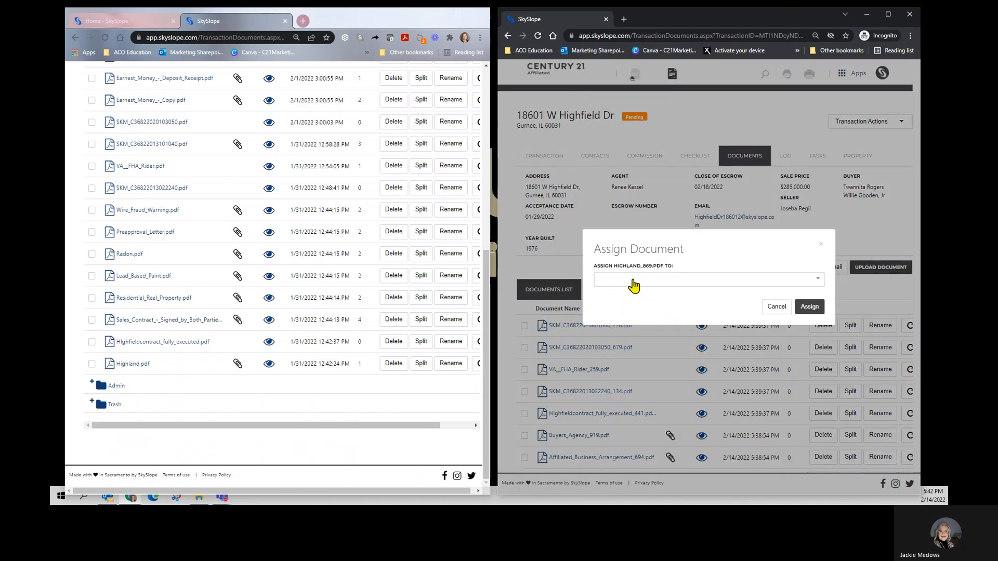
pyautogui.click(633, 281)
pyautogui.write('mls')
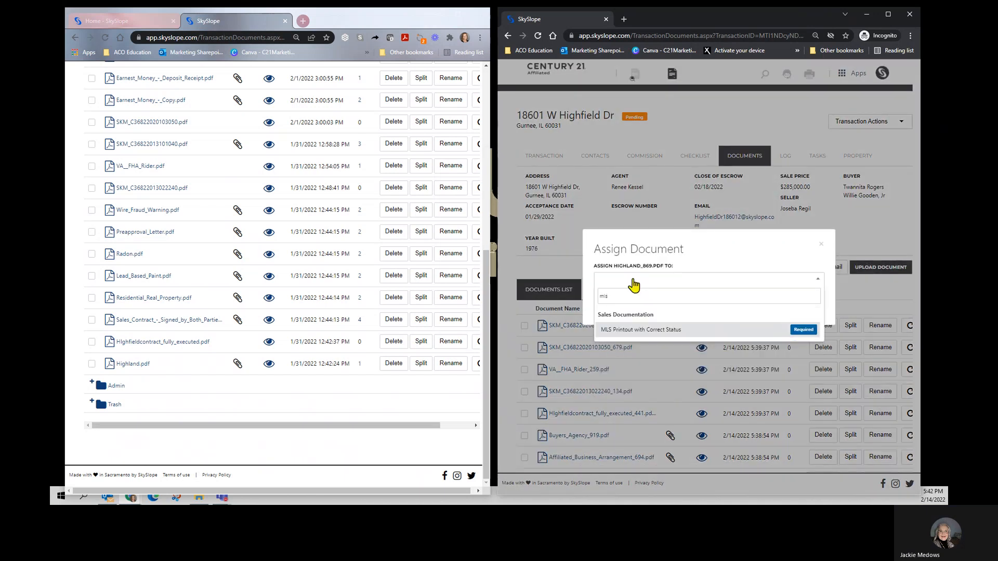
pyautogui.click(636, 329)
pyautogui.click(813, 308)
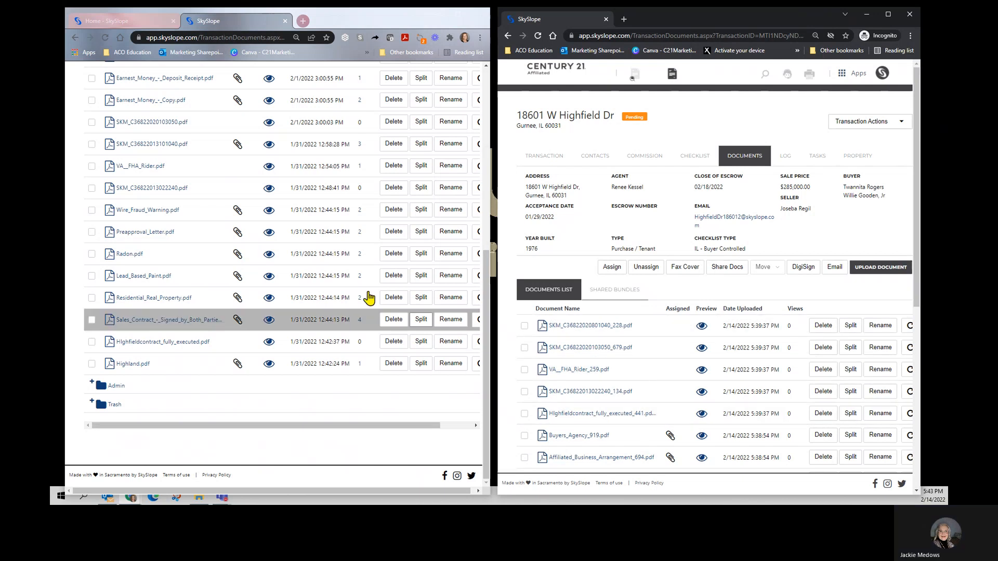
pyautogui.click(695, 156)
pyautogui.scroll(5, 366, 242)
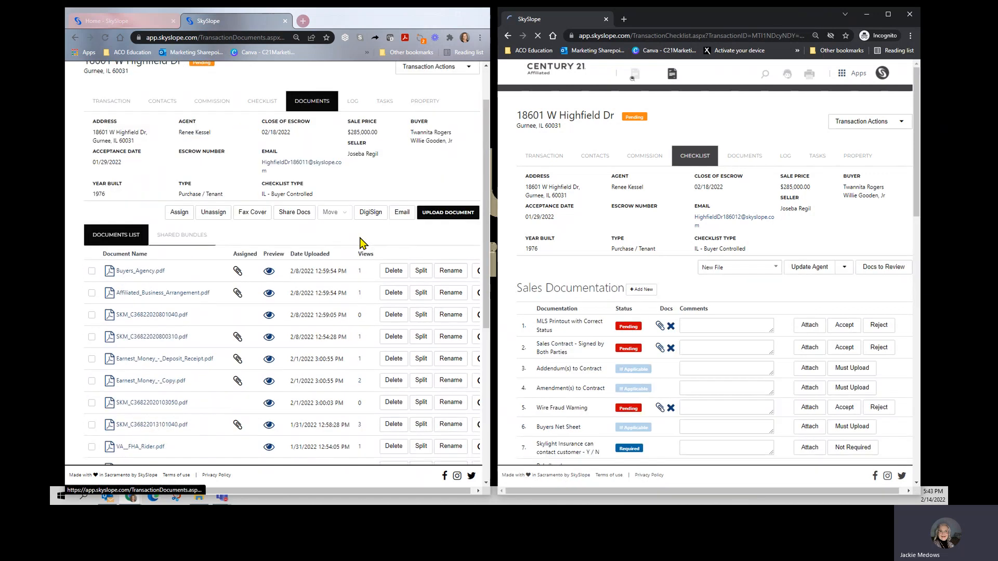
pyautogui.click(259, 106)
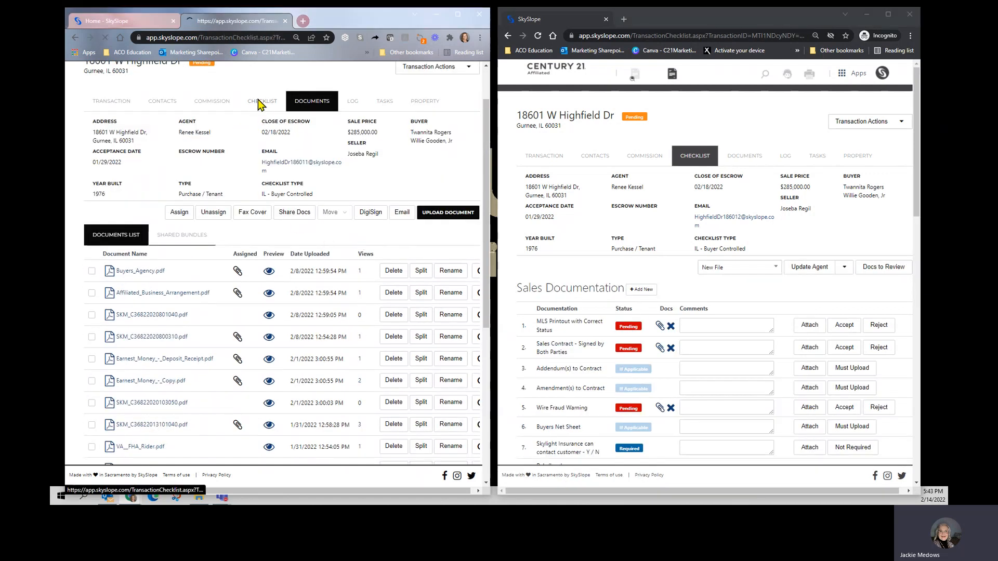
pyautogui.scroll(-4, 337, 262)
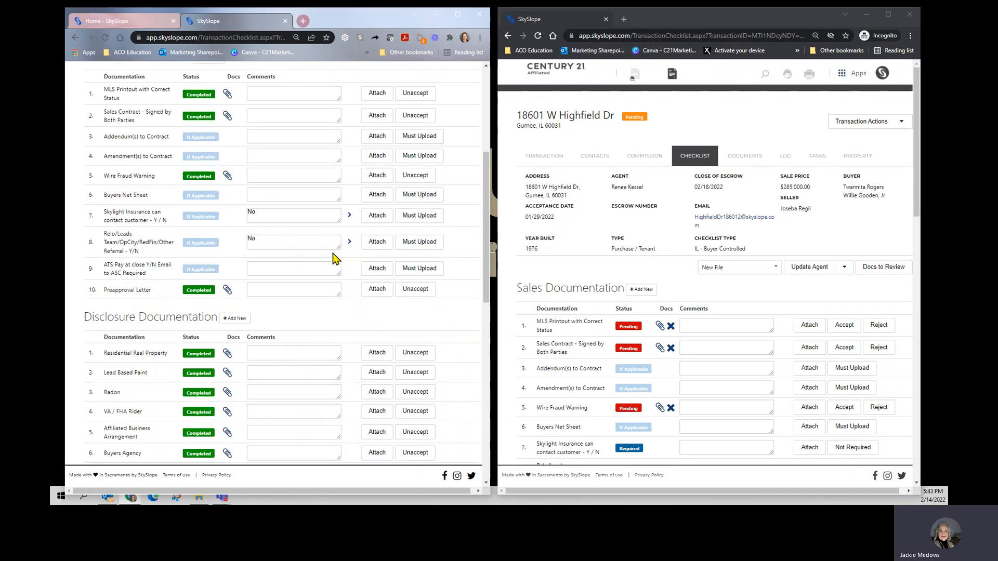
# Step: Accept the MLS Printout, Sales Contract - Signed by Both Parties and Wire Fraud Warning items in the new transaction's checklist
pyautogui.scroll(-4, 712, 328)
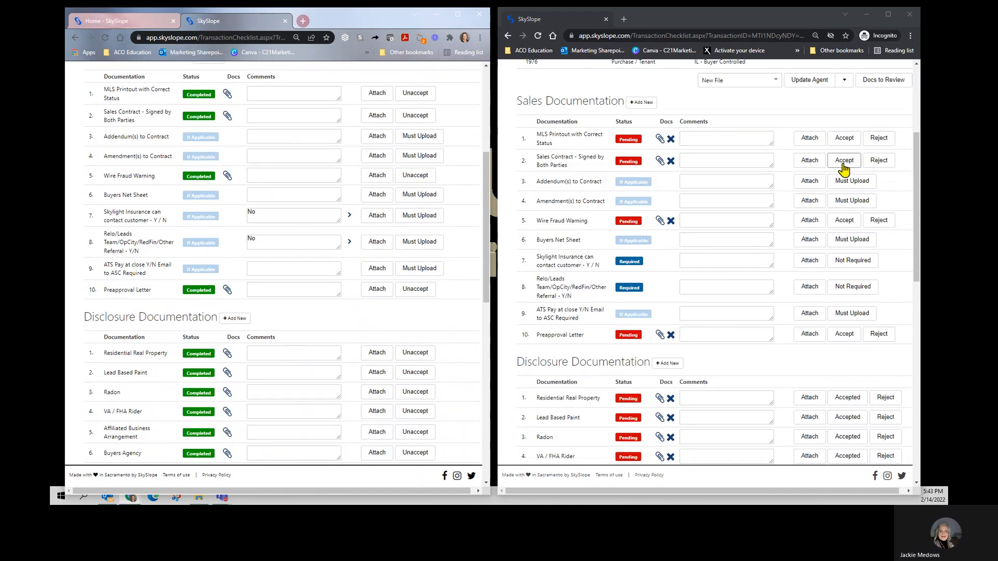
pyautogui.click(843, 138)
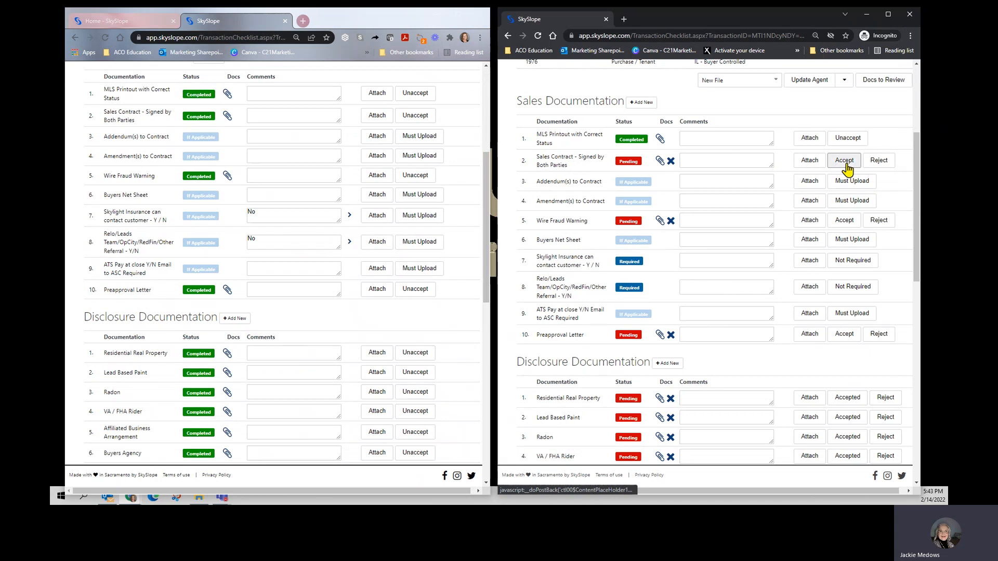
pyautogui.click(847, 162)
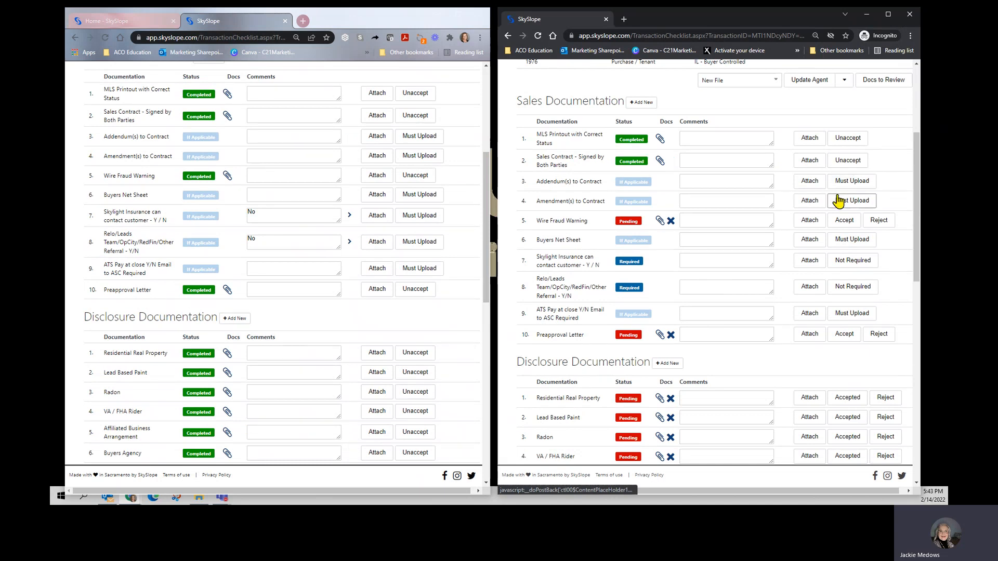
pyautogui.click(846, 227)
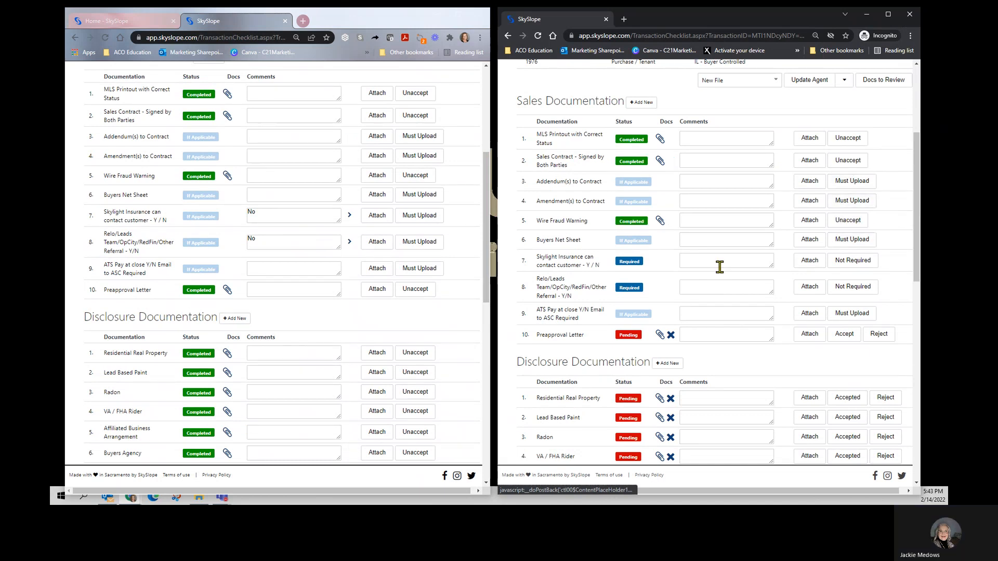
# Step: Save the comment "no" on the new checklist's Skylight Insurance can contact customer item and mark it as not required
pyautogui.click(690, 262)
pyautogui.write('no')
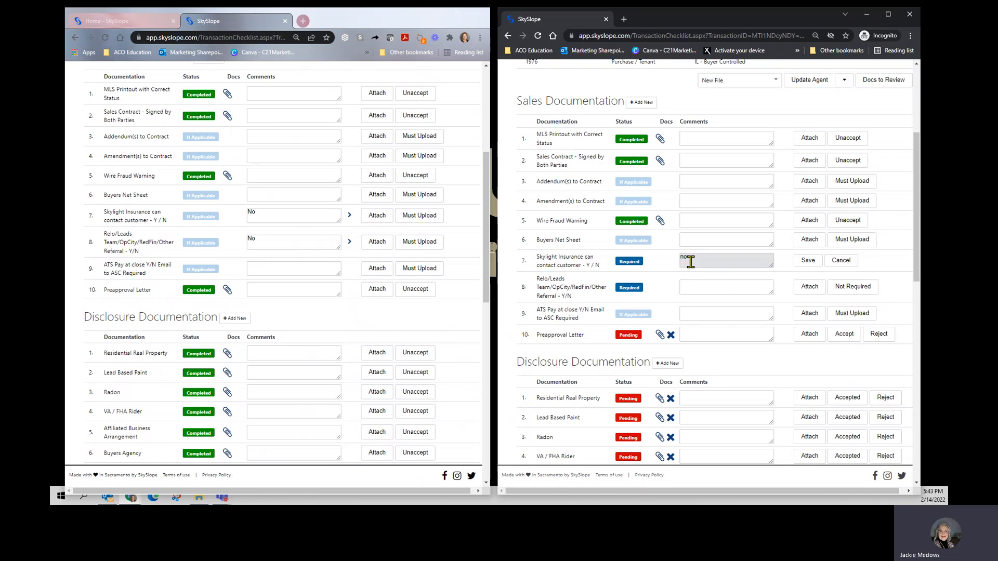
pyautogui.click(807, 260)
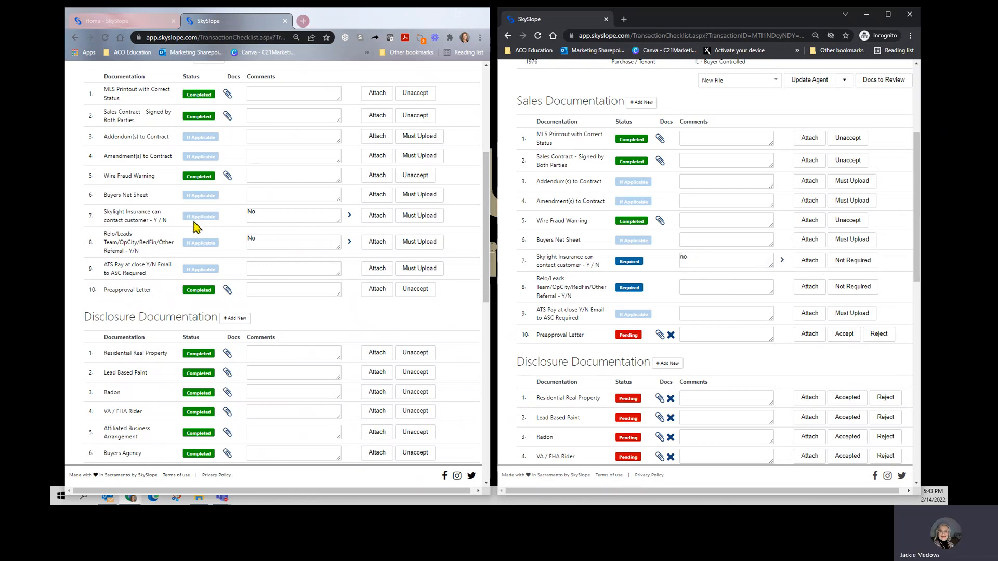
pyautogui.click(851, 260)
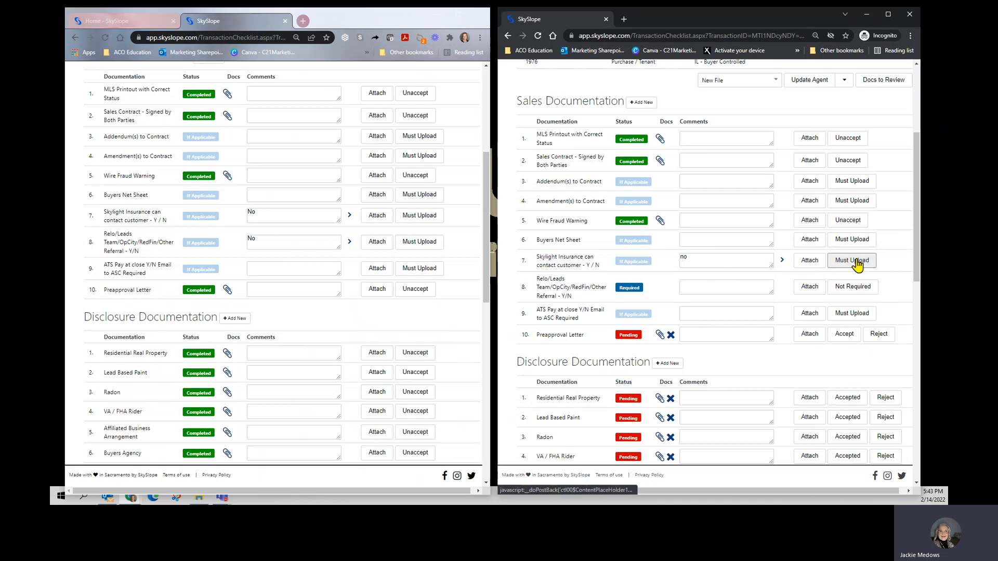
# Step: Save the comment "no" on the new checklist's Relo/Leads Team/OpCity/RedFin/Other Referral item and mark it as not required
pyautogui.click(685, 282)
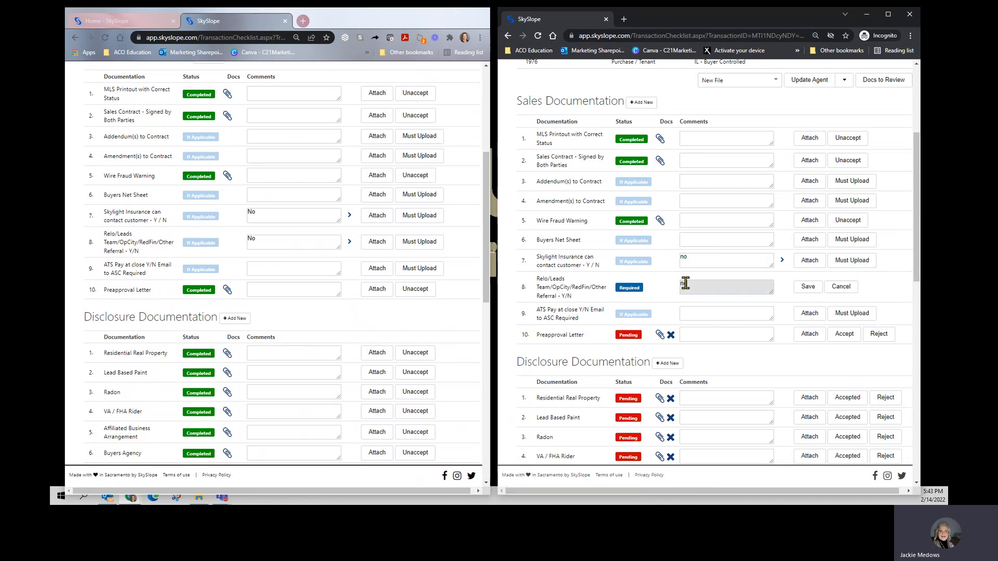
pyautogui.click(798, 288)
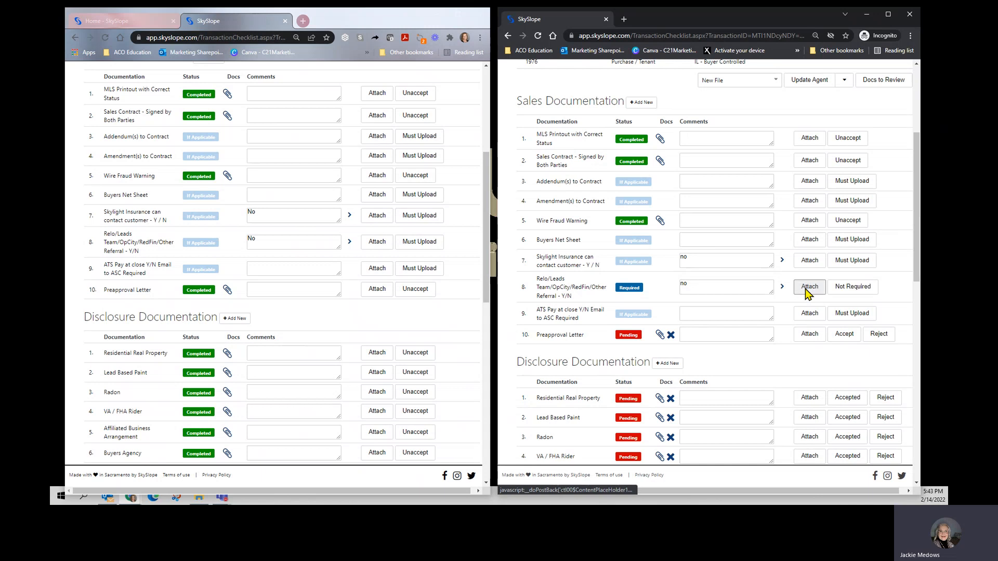
pyautogui.click(853, 288)
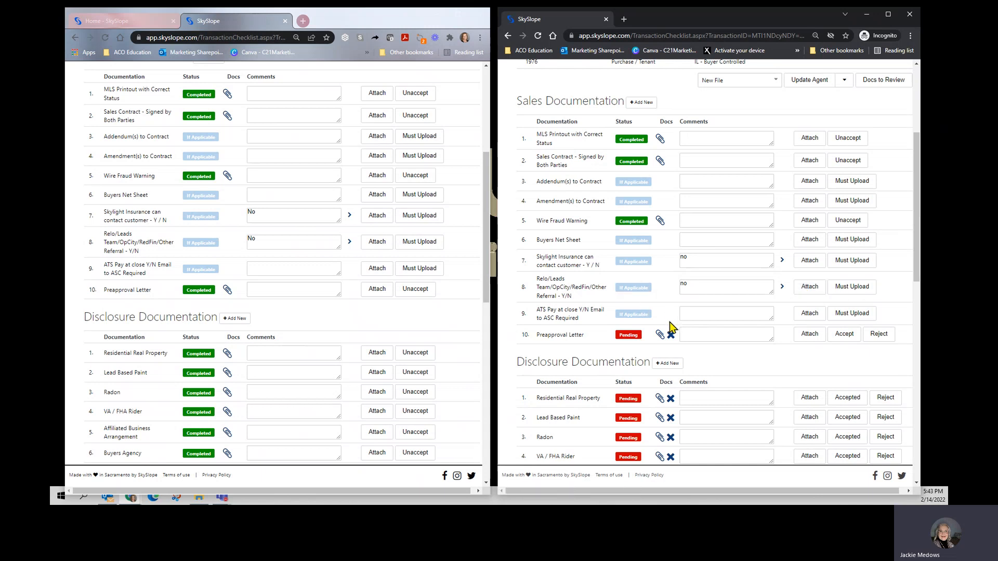
# Step: Accept the Preapproval Letter item in the new transaction's Sales Documentation
pyautogui.scroll(-1, 751, 332)
pyautogui.scroll(-2, 755, 333)
pyautogui.click(847, 243)
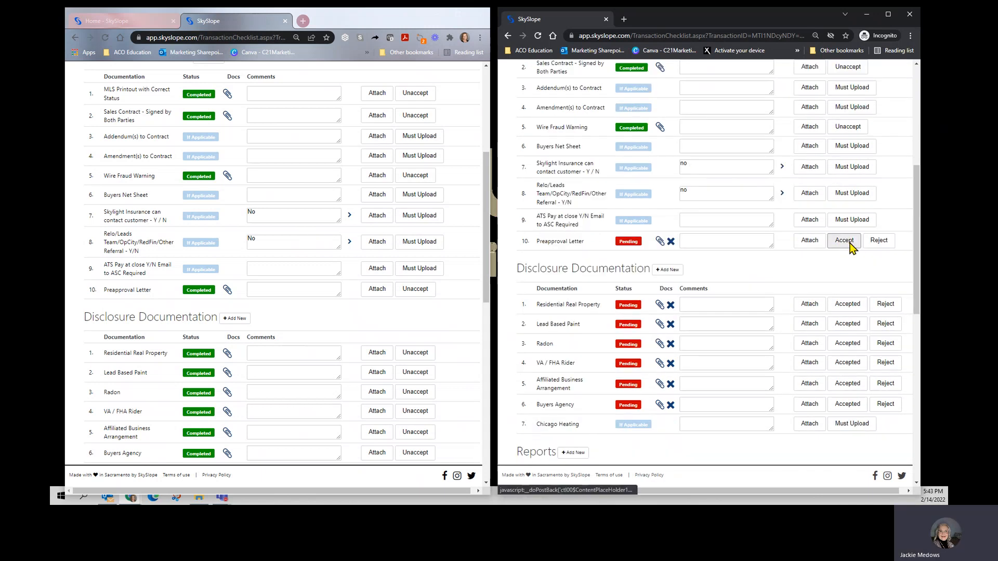
# Step: Accept Residential Real Property, Lead Based Paint, Radon, VA / FHA Rider, Affiliated Business Arrangement and Buyers Agency in the new transaction's Disclosure Documentation
pyautogui.scroll(-3, 704, 340)
pyautogui.scroll(-5, 244, 286)
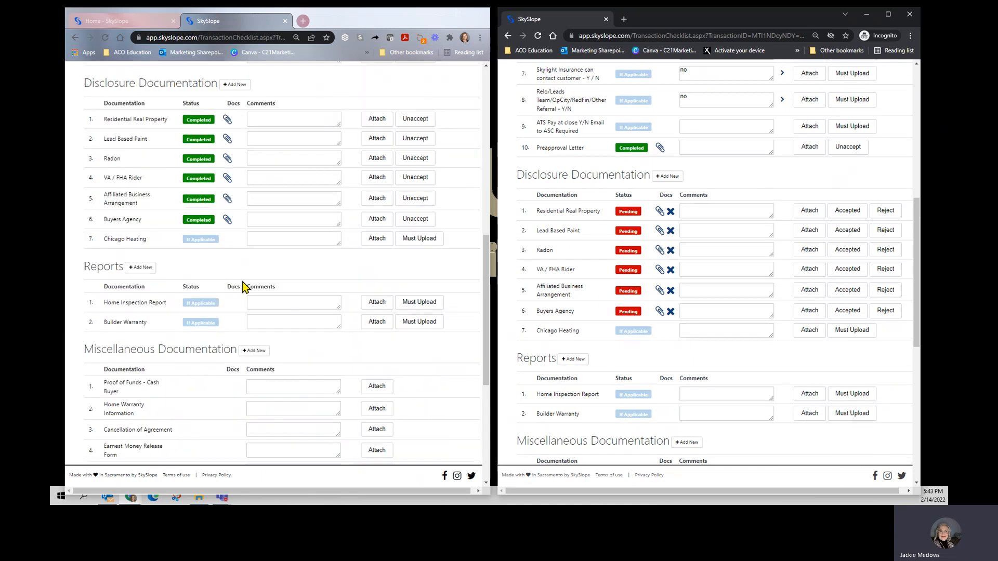
pyautogui.click(847, 210)
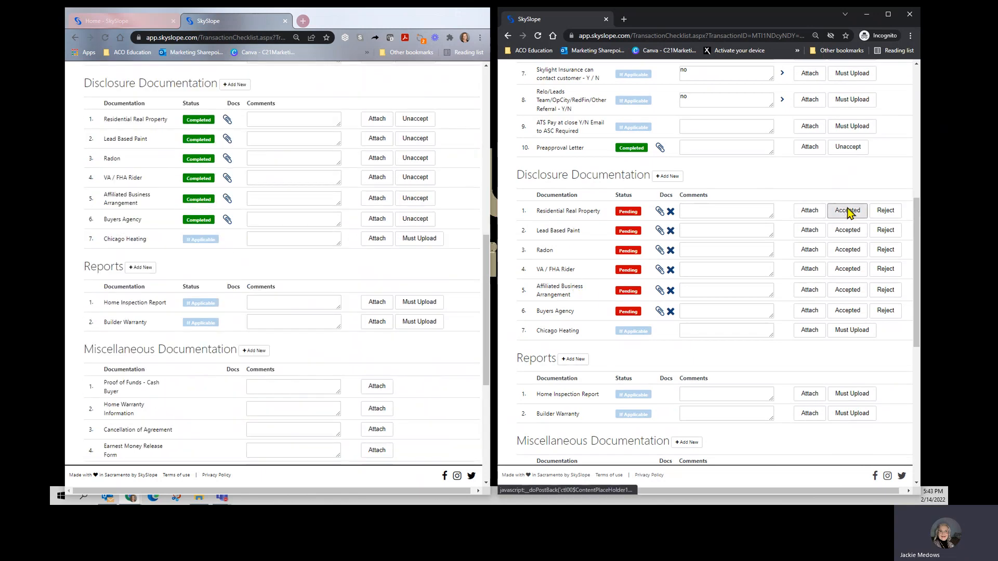
pyautogui.click(846, 229)
pyautogui.click(847, 249)
pyautogui.click(847, 268)
pyautogui.click(845, 290)
pyautogui.click(842, 313)
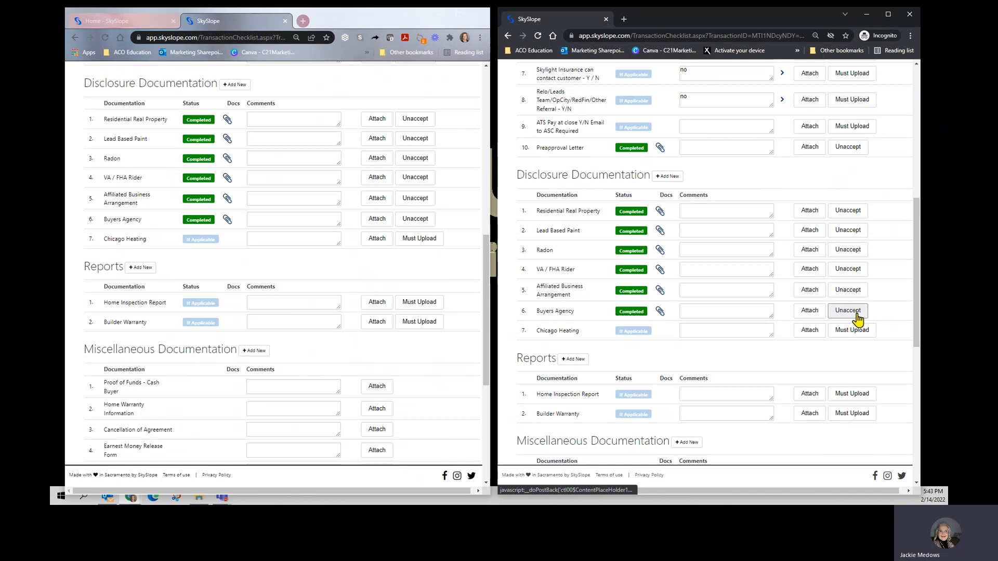
# Step: Accept Commission Statement, Earnest Money - Copy and Earnest Money - Deposit Receipt in the new transaction's Closing Documents
pyautogui.scroll(-5, 795, 322)
pyautogui.scroll(-1, 374, 309)
pyautogui.scroll(-3, 372, 315)
pyautogui.scroll(-2, 667, 314)
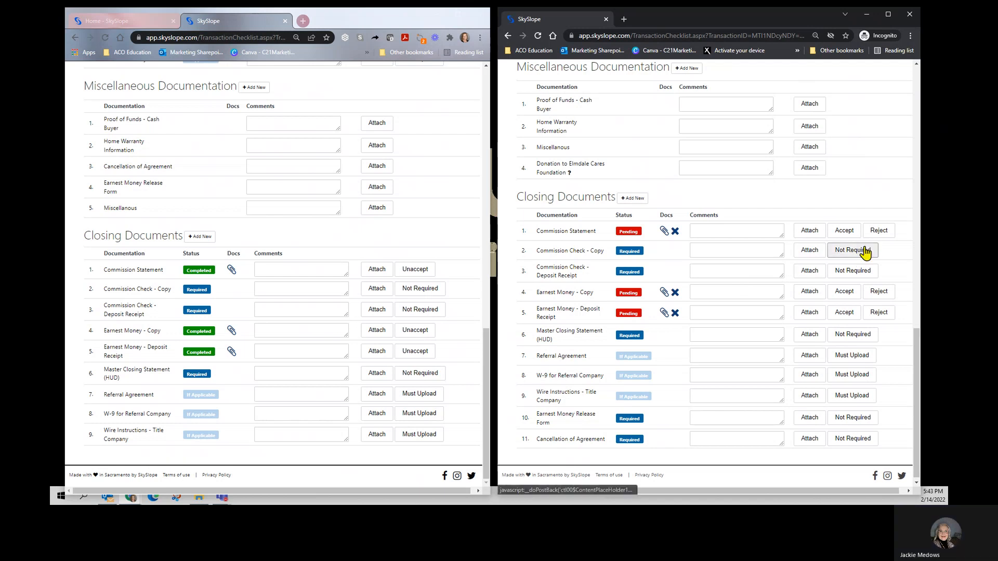
pyautogui.click(845, 232)
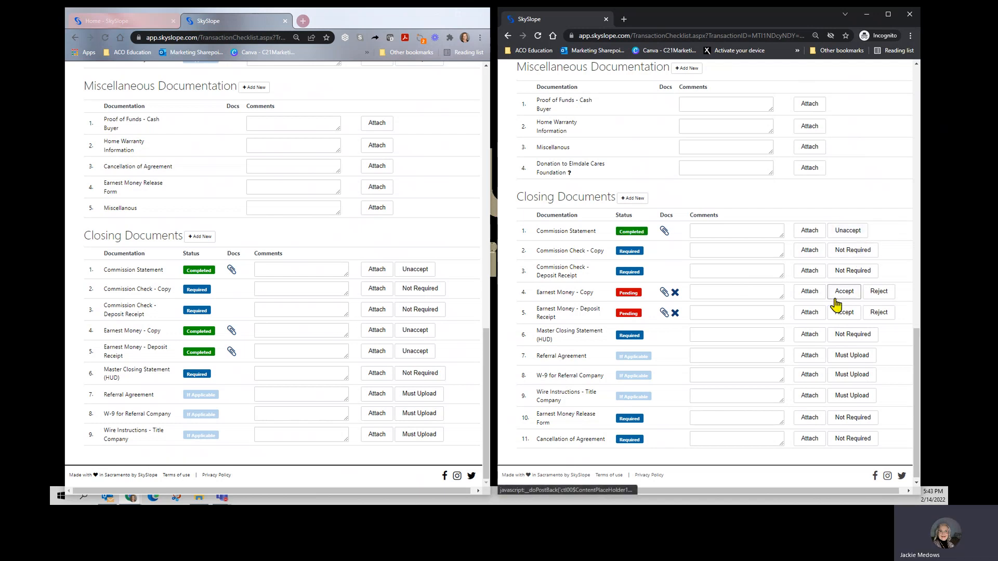
pyautogui.click(843, 291)
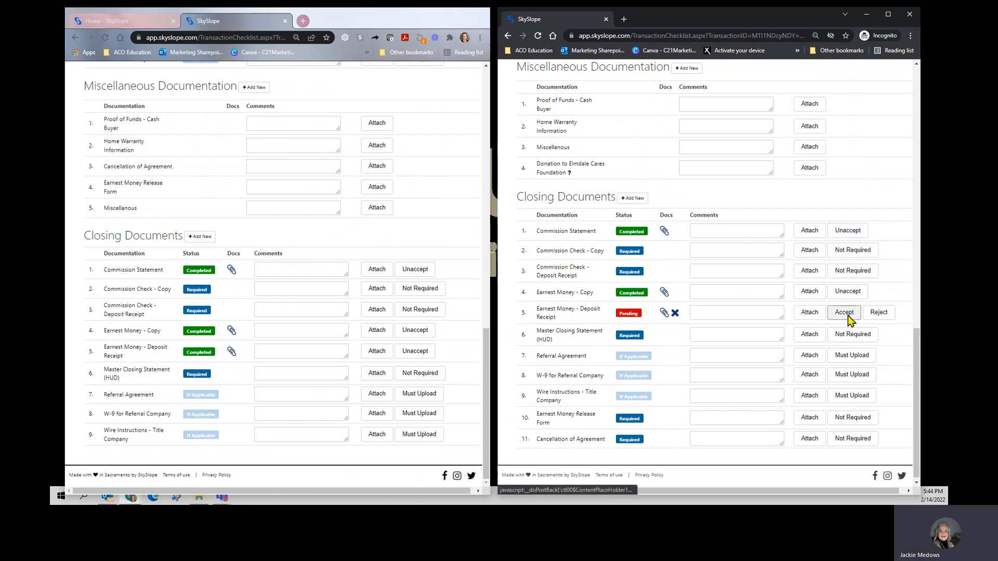
pyautogui.click(845, 313)
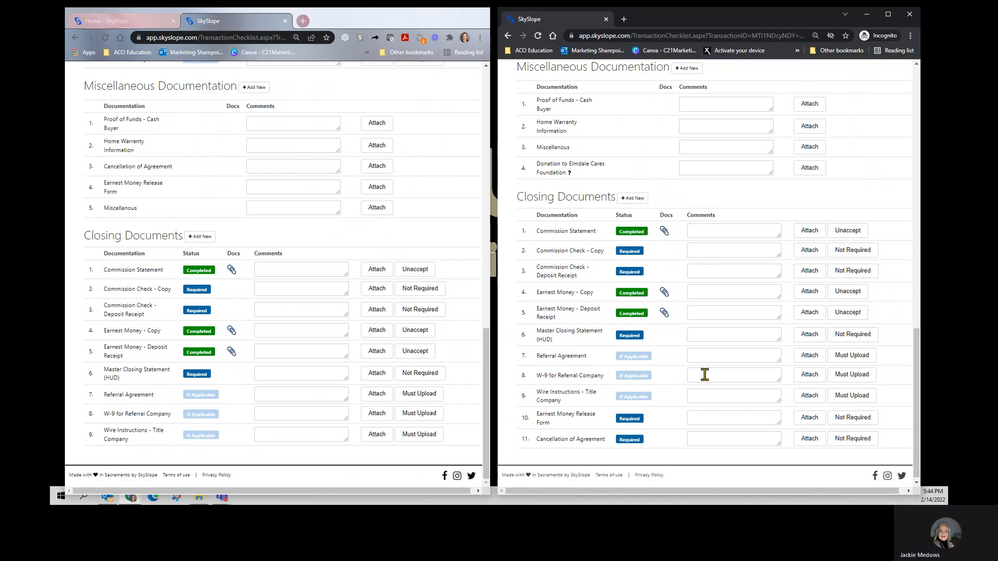
# Step: Change the new transaction's checklist stage to Admin, matching the original transaction
pyautogui.scroll(20, 704, 375)
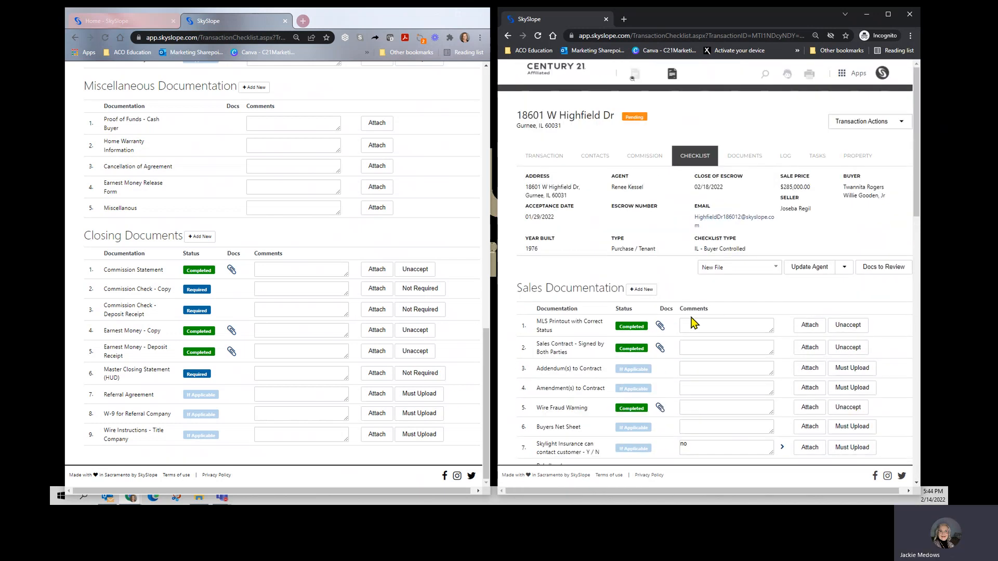
pyautogui.scroll(15, 372, 264)
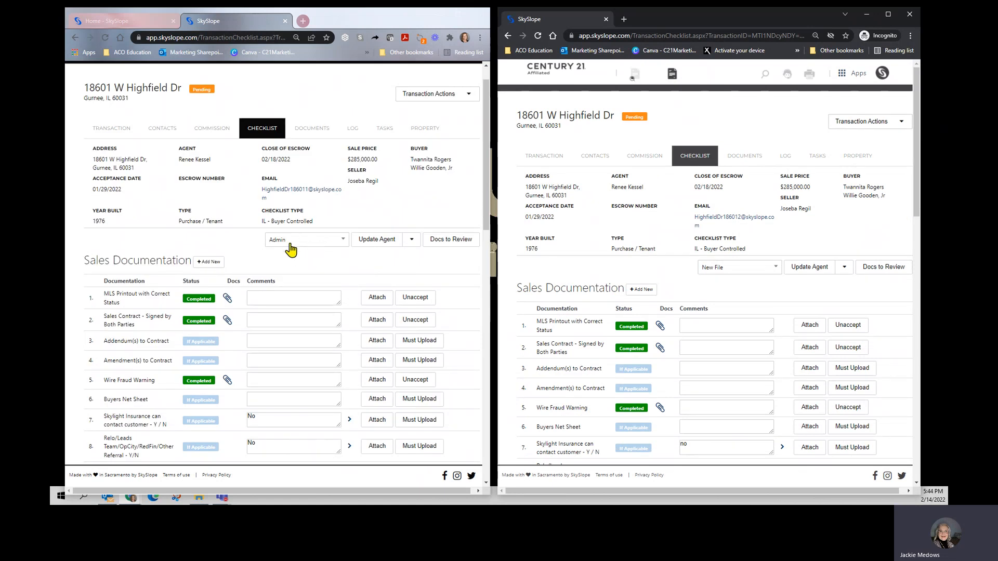
pyautogui.click(715, 270)
pyautogui.click(722, 318)
# Step: E-mail the original transaction's log to the new transaction's e-mail address with the message "Log emailed"
pyautogui.click(353, 131)
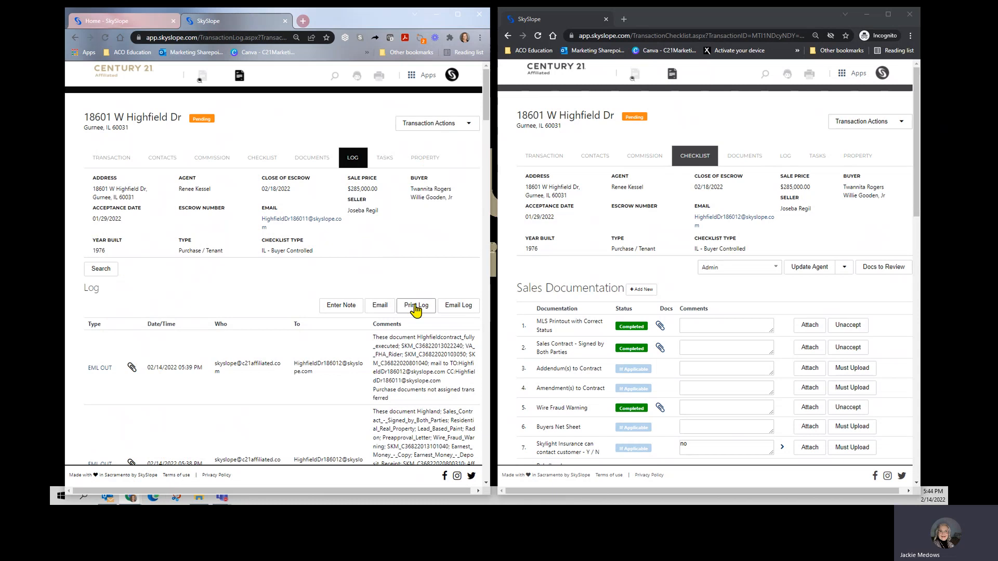
pyautogui.click(458, 310)
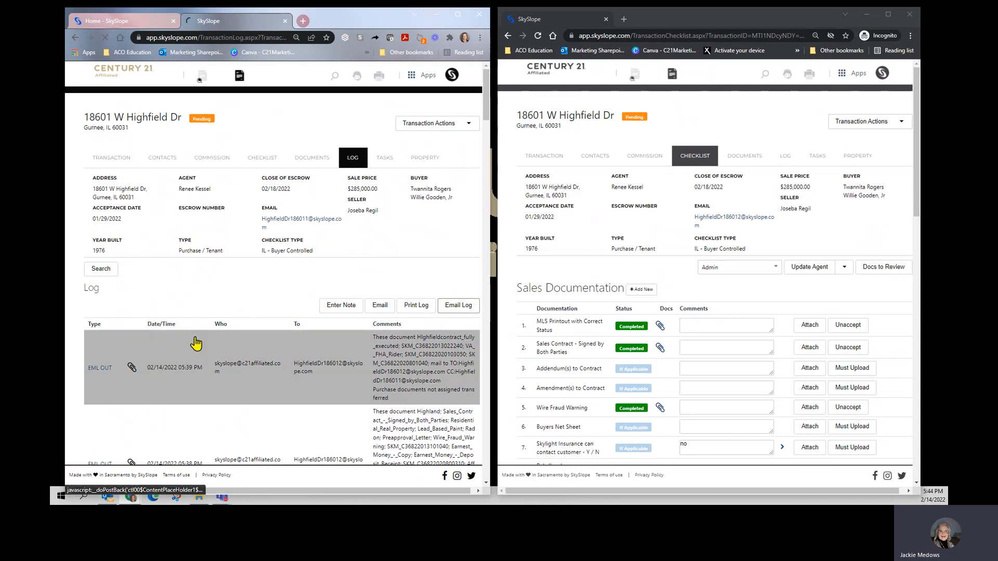
pyautogui.click(137, 284)
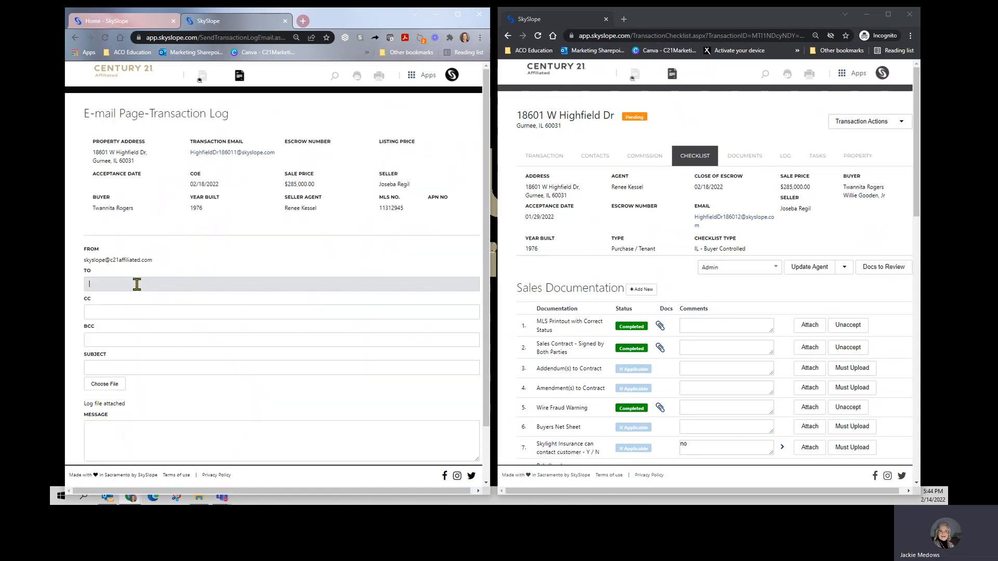
pyautogui.hotkey('ctrl', 'v')
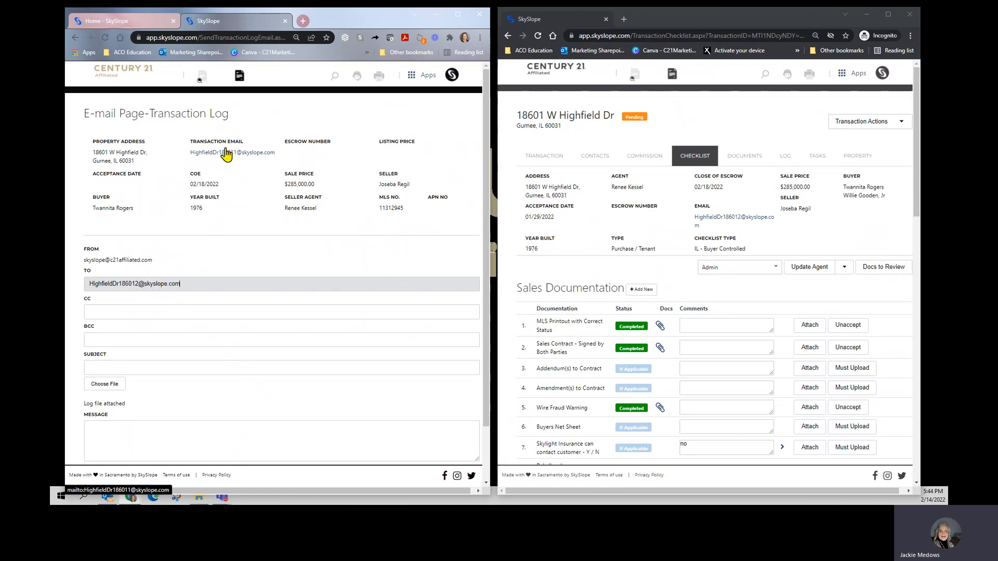
pyautogui.scroll(-2, 148, 327)
pyautogui.click(120, 371)
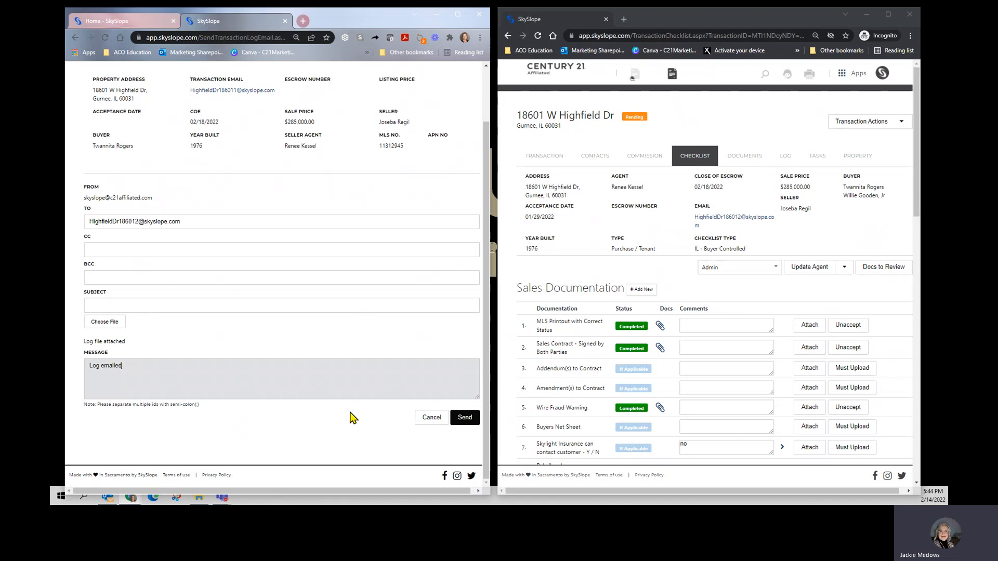
pyautogui.click(466, 423)
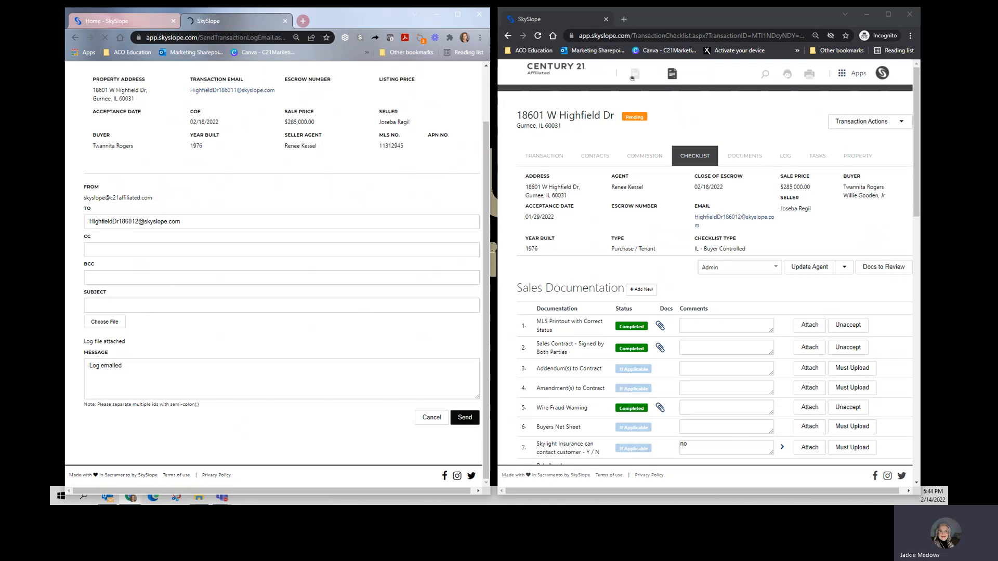
# Step: Switch to the Master Data workbook in Teams and record the new transaction's e-mail address and Skyslope Date Entered 2/14 in row 11
pyautogui.moveTo(997, 87); pyautogui.dragTo(474, 79)
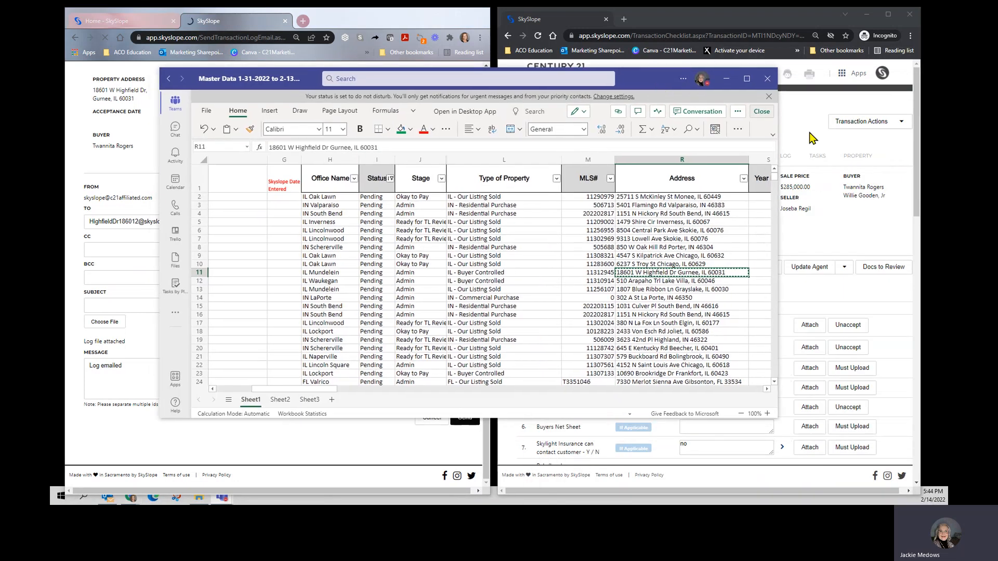
pyautogui.click(746, 78)
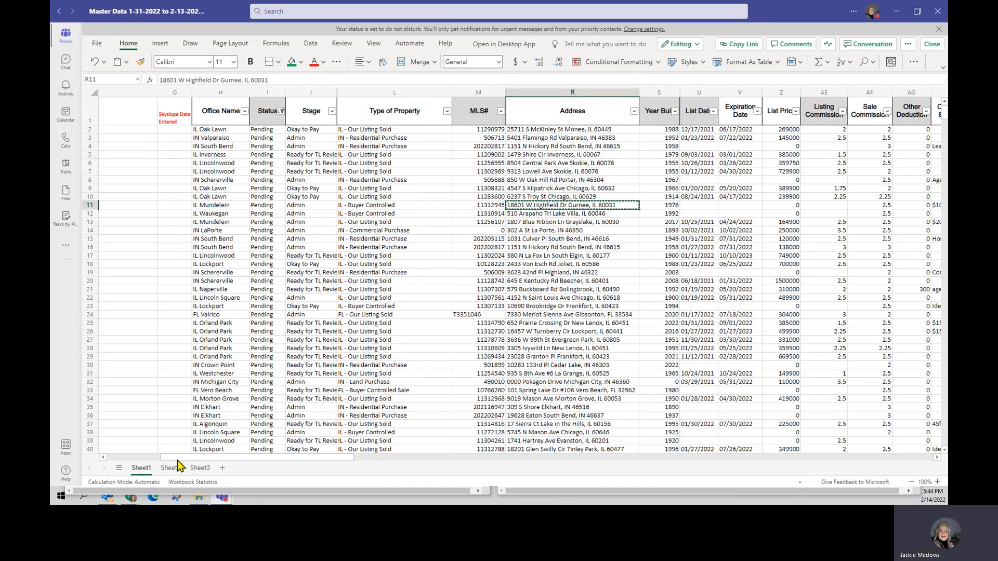
pyautogui.moveTo(178, 458); pyautogui.dragTo(111, 457)
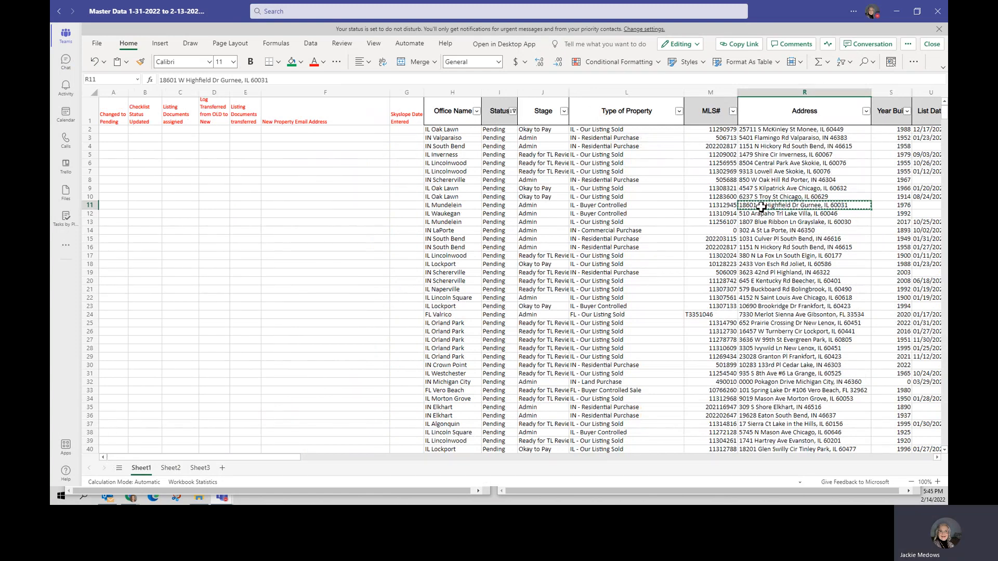
pyautogui.click(365, 206)
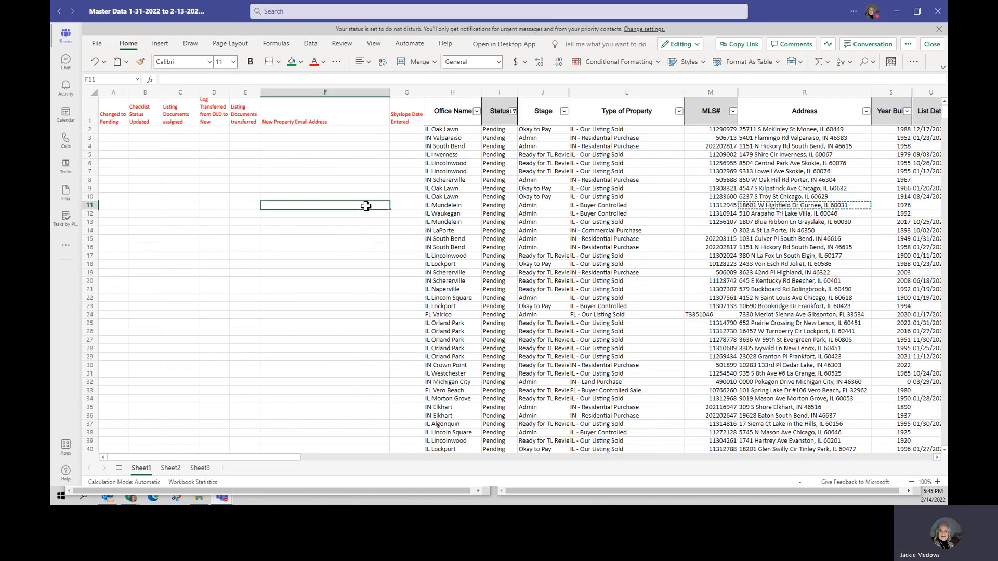
pyautogui.hotkey('ctrl', 'v')
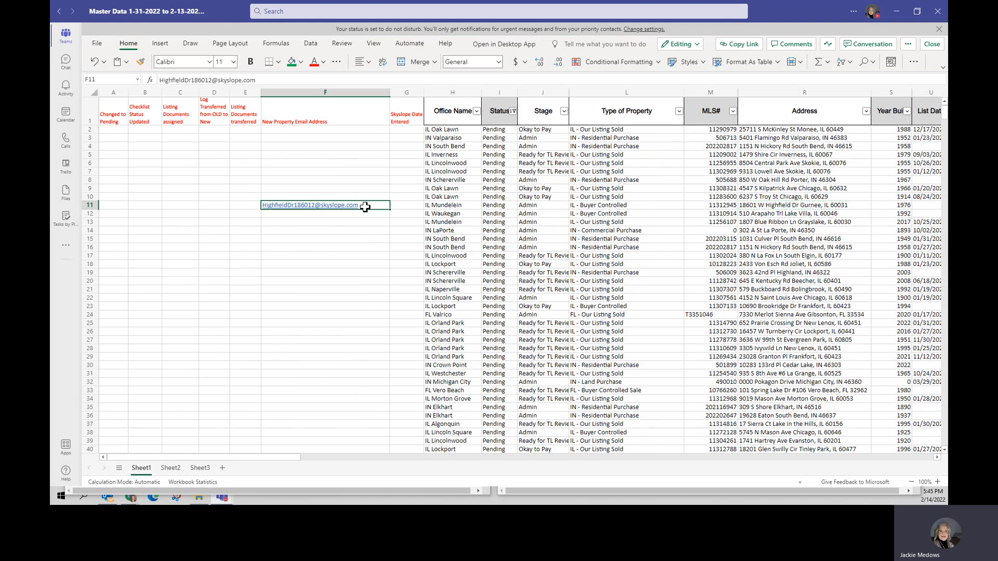
pyautogui.click(408, 206)
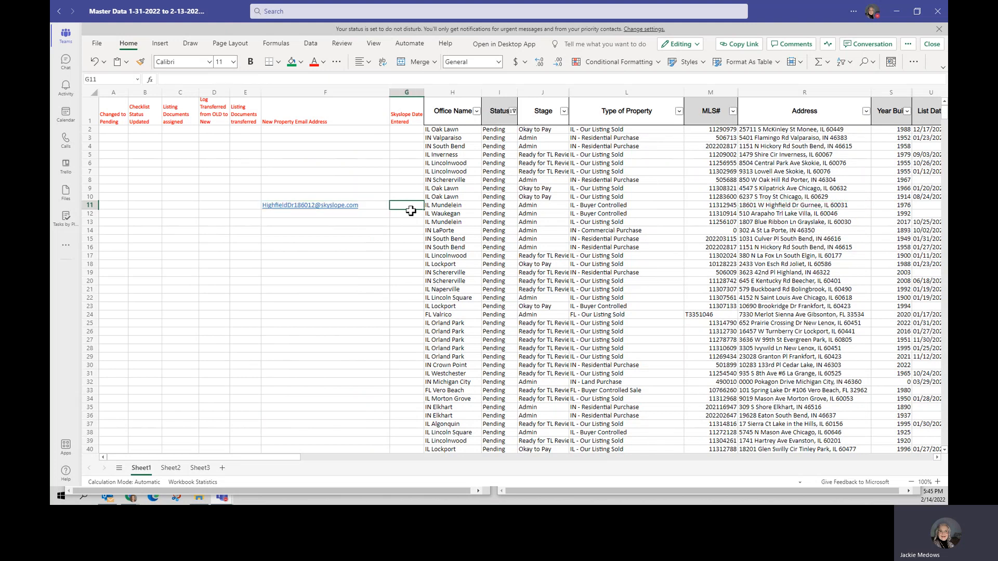
pyautogui.write('2/14')
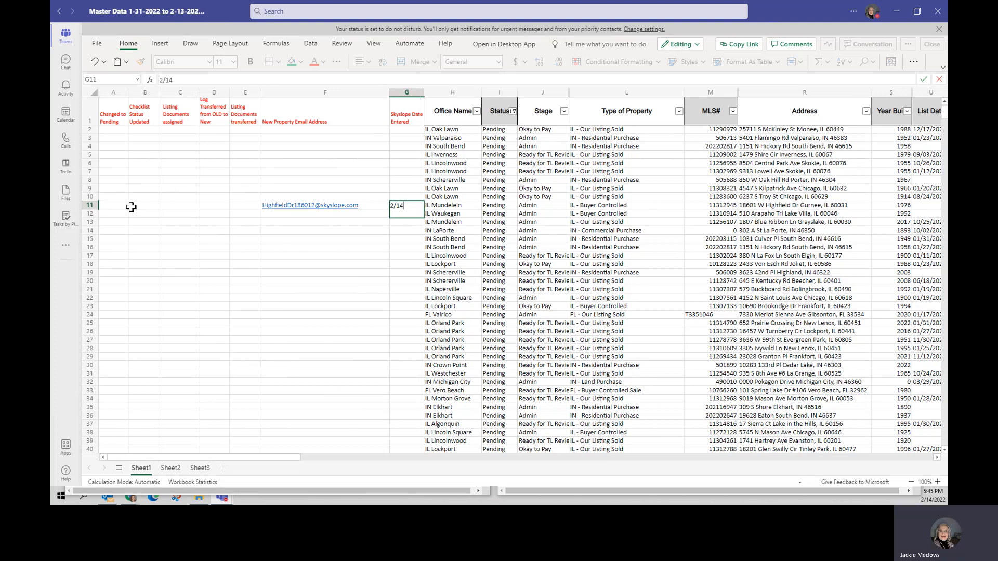
# Step: Enter "pending" under Changed to Pending and 2/14 under Checklist Status Updated in row 11
pyautogui.click(113, 206)
pyautogui.write('pending')
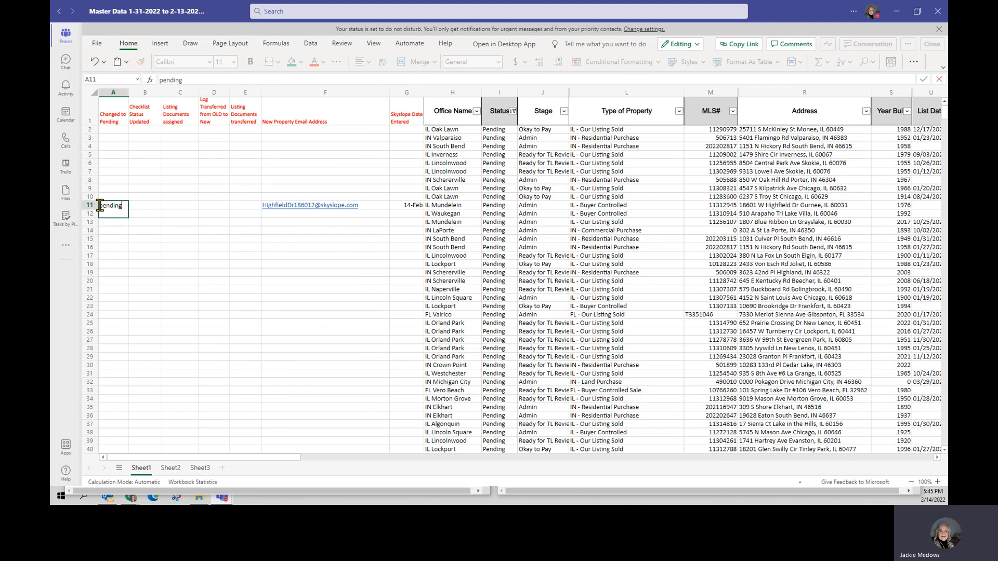
pyautogui.press('Tab')
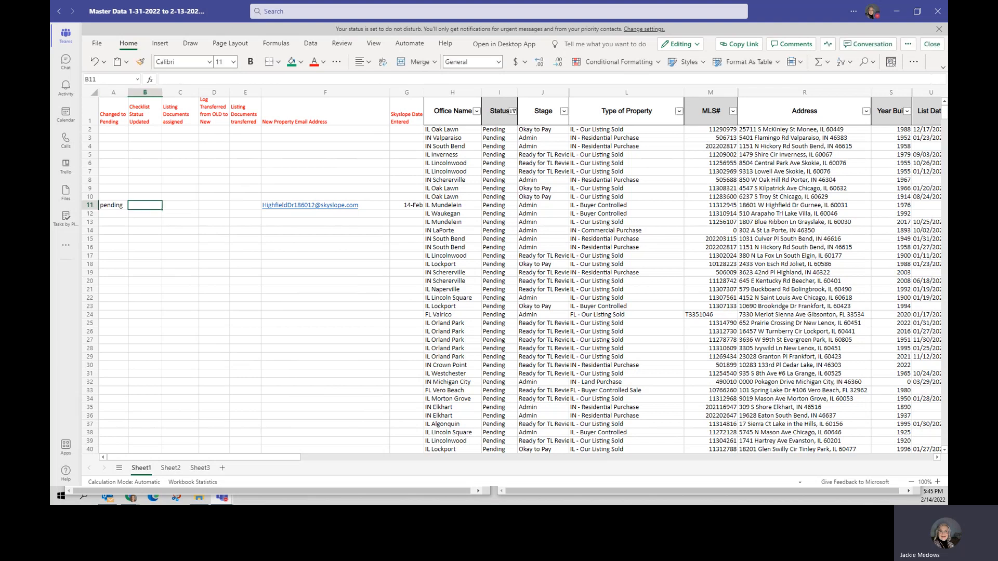
pyautogui.write('2/14')
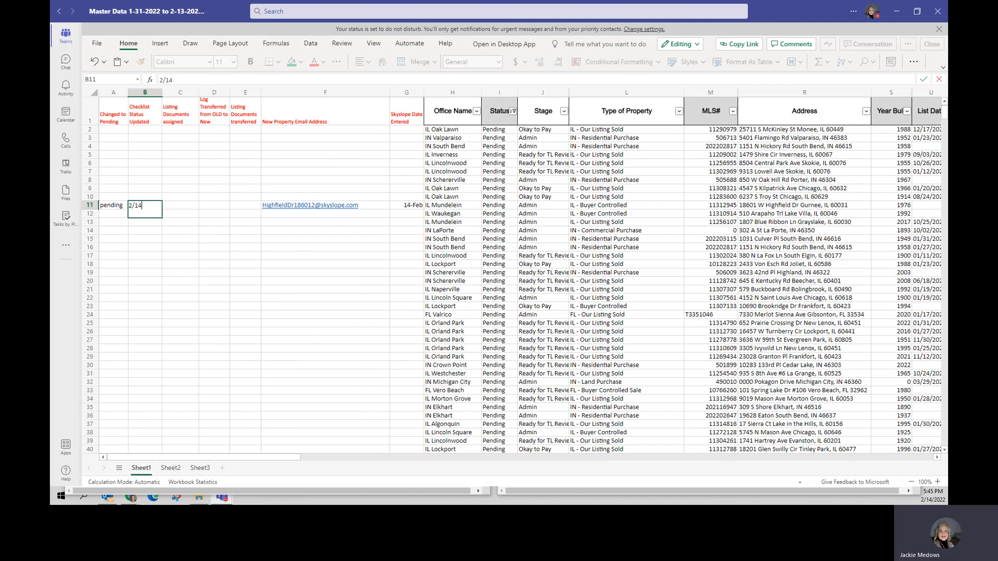
# Step: Enter 2/14 in row 11 for Listing Documents assigned, Log Transferred from OLD to New and Listing Documents transferred
pyautogui.press('Tab')
pyautogui.write('2/14')
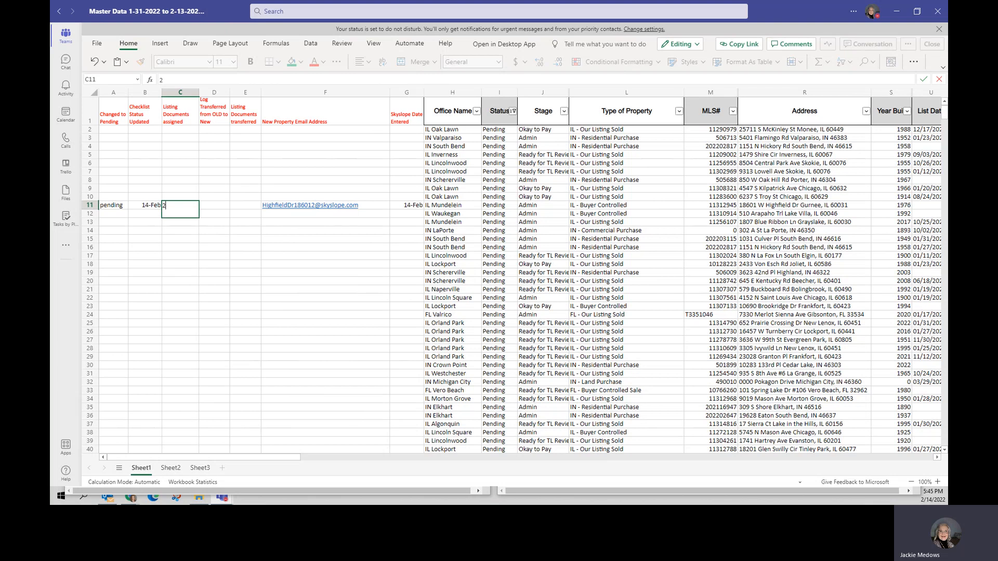
pyautogui.press('Tab')
pyautogui.write('2/14')
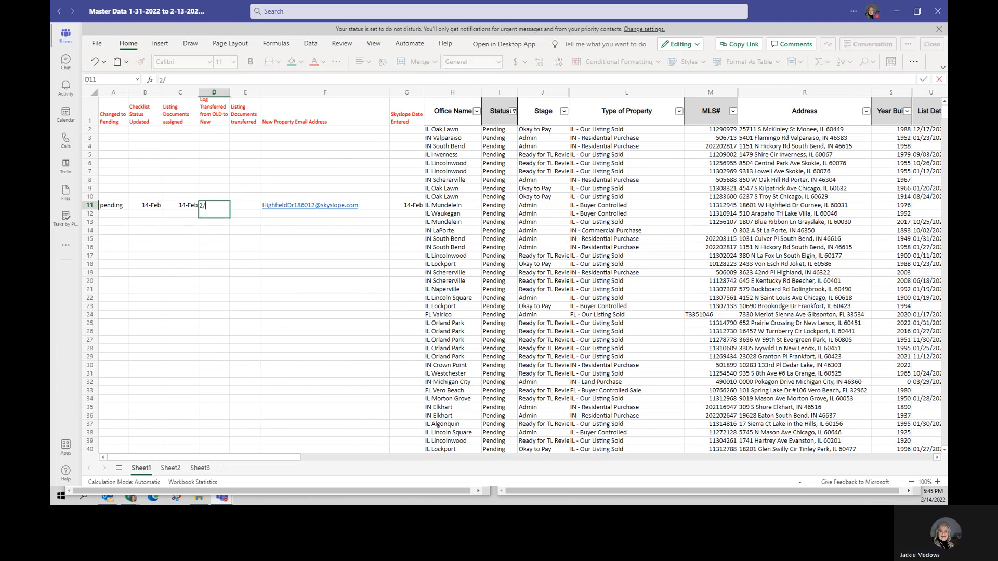
pyautogui.press('Tab')
pyautogui.write('2/14')
pyautogui.press('Tab')
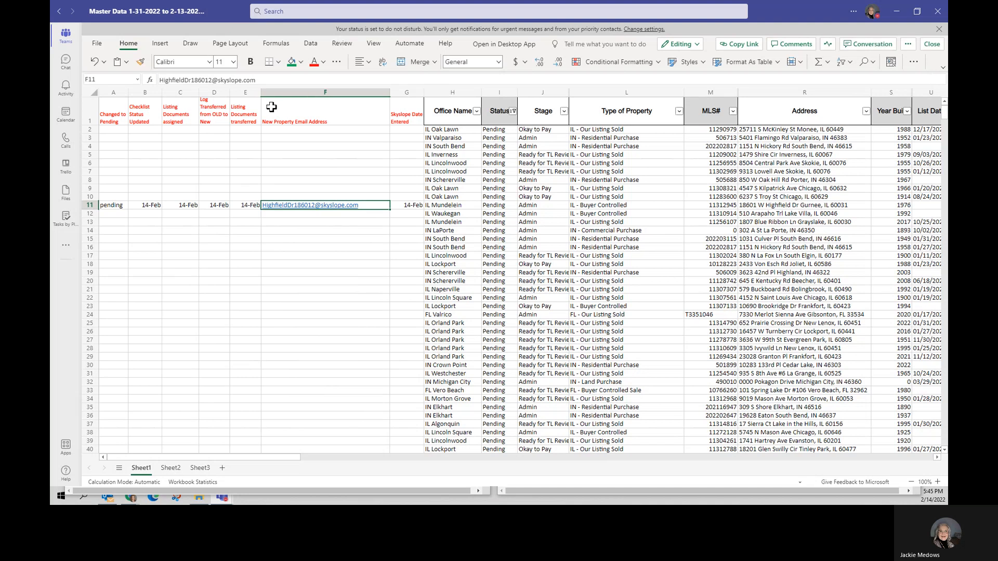
# Step: Switch back to SkySlope and open the new transaction's log to check for the e-mailed log
pyautogui.moveTo(228, 17); pyautogui.dragTo(946, 197)
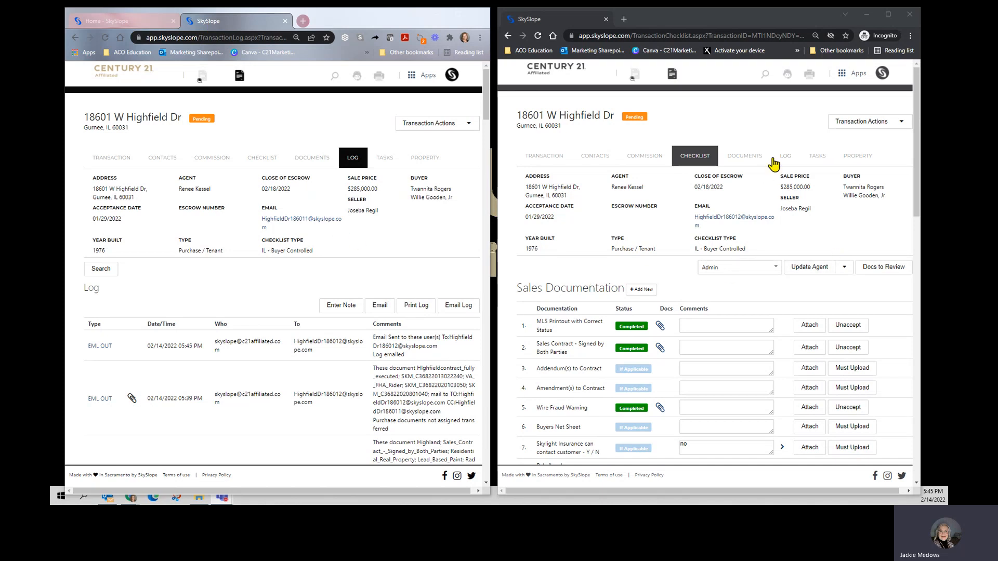
pyautogui.click(791, 159)
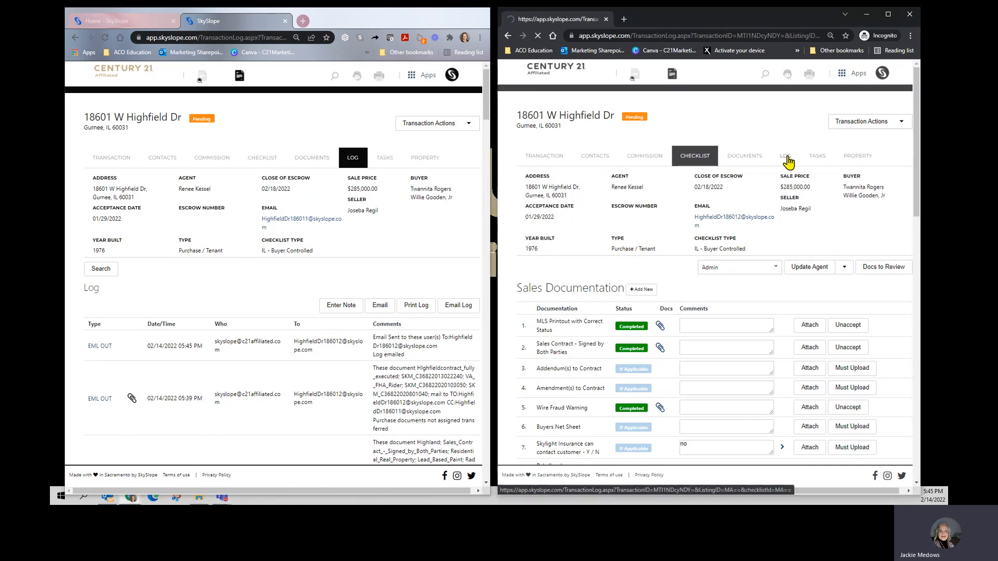